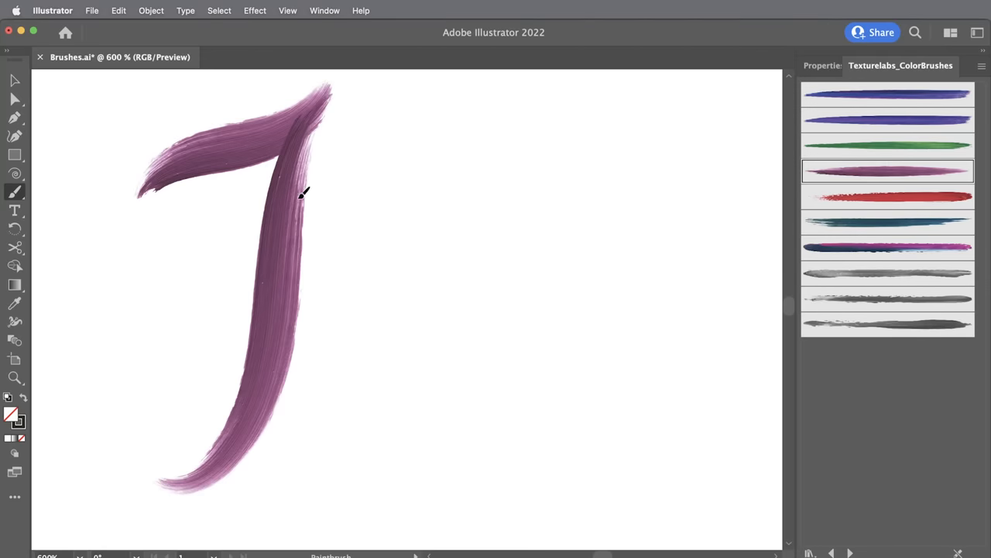
Paint a purple letter loop, then teal demo strokes: a P, a horizontal, three verticals and an O
left_click_drag(378, 285, 378, 285)
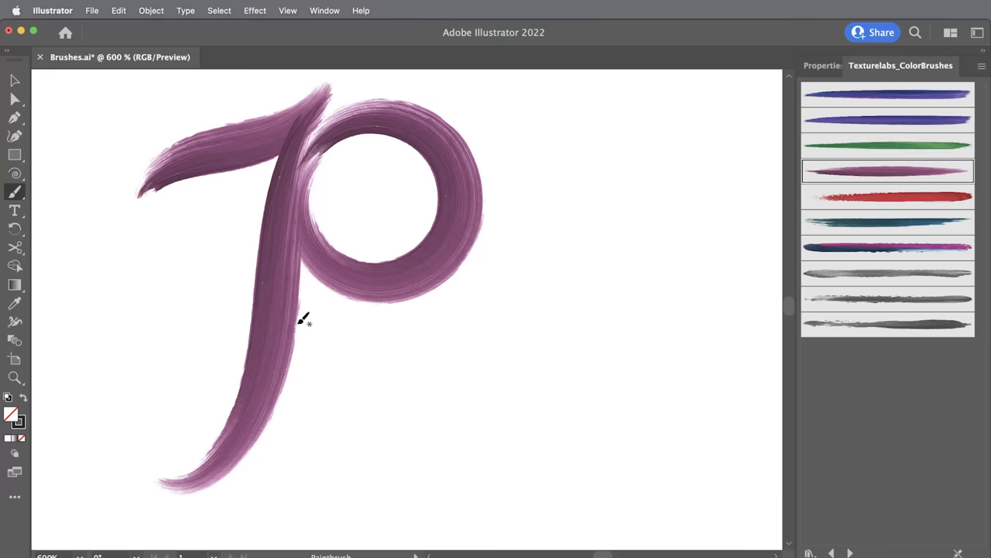
key("v")
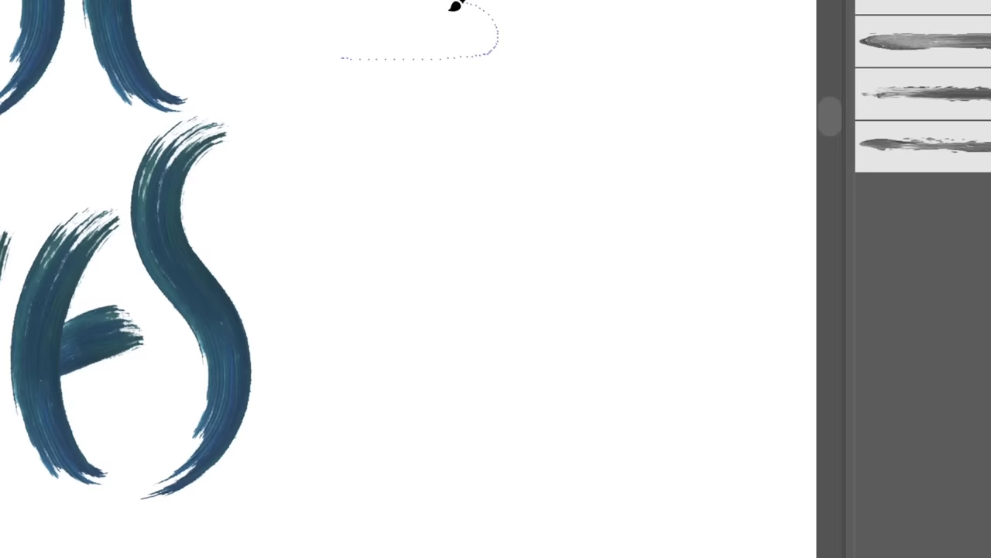
left_click_drag(348, 46, 456, 139)
left_click_drag(321, 198, 546, 190)
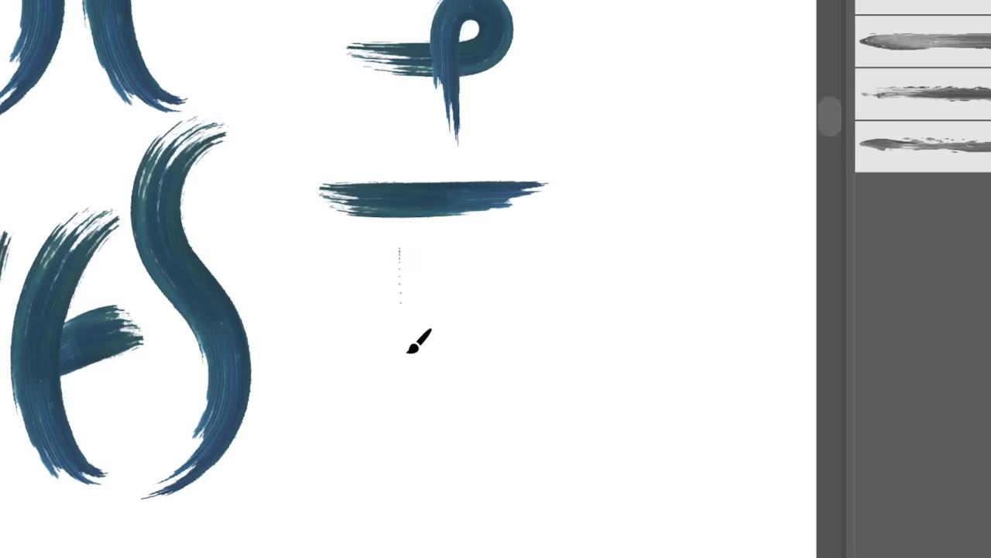
left_click_drag(403, 255, 418, 368)
left_click_drag(463, 249, 477, 352)
left_click_drag(508, 255, 515, 379)
left_click_drag(465, 418, 434, 504)
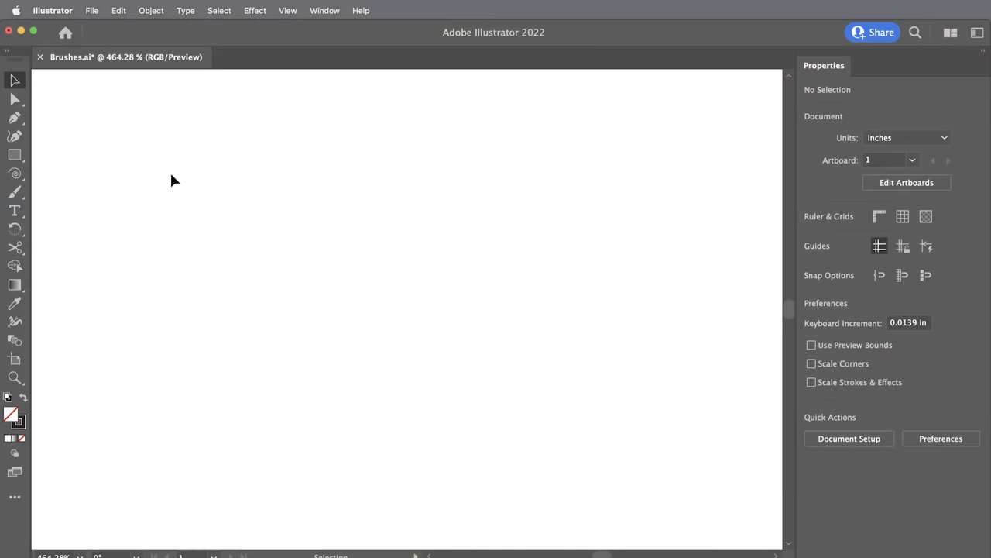
Load Texturelabs_ColorBrushes.ai via Open Brush Library > Other Library and dock its panel
left_click(324, 10)
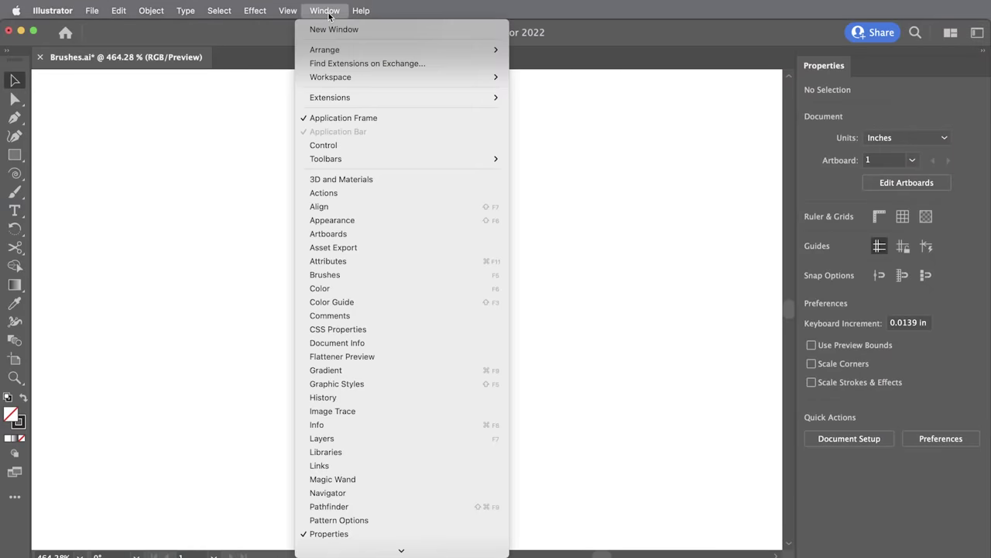
left_click(333, 276)
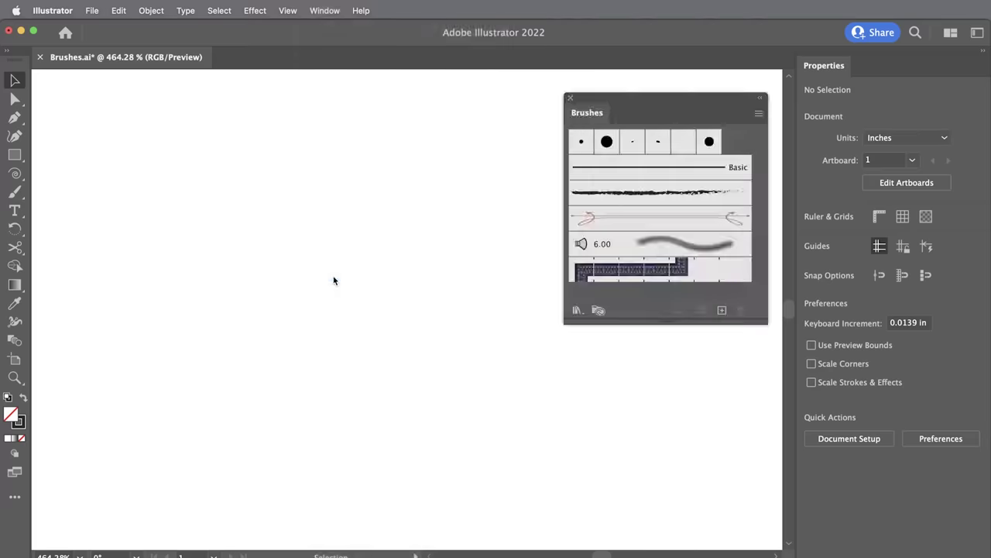
left_click(759, 114)
mouse_move(818, 346)
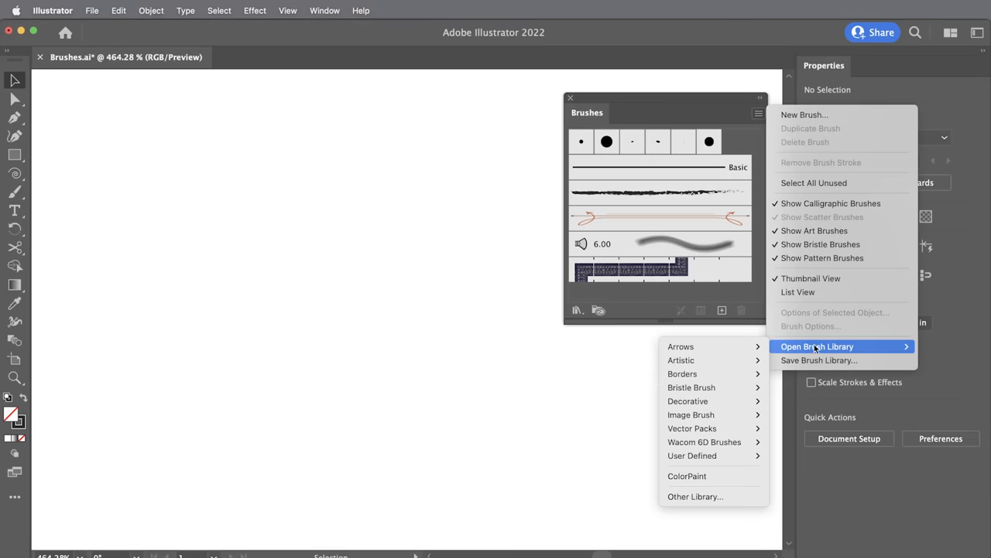
left_click(710, 499)
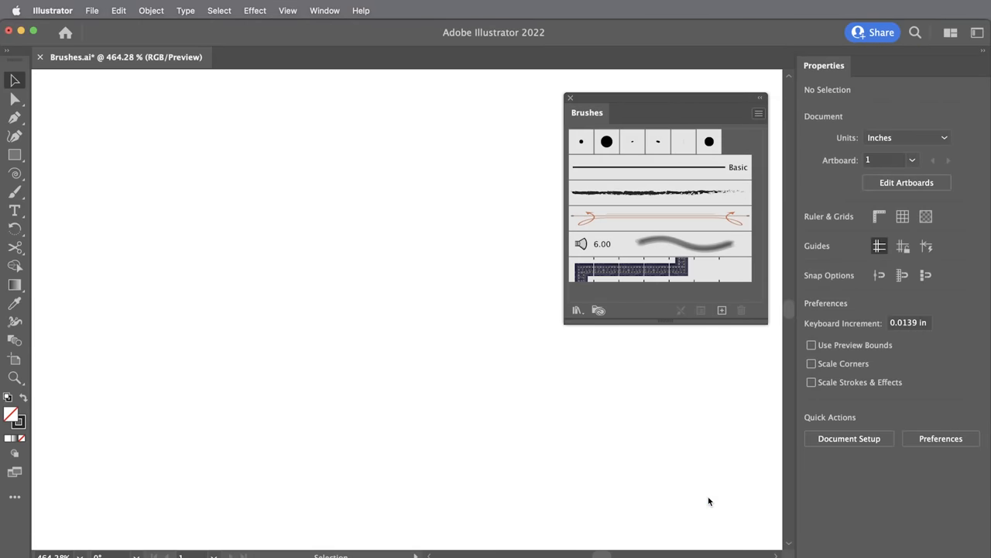
left_click(107, 101)
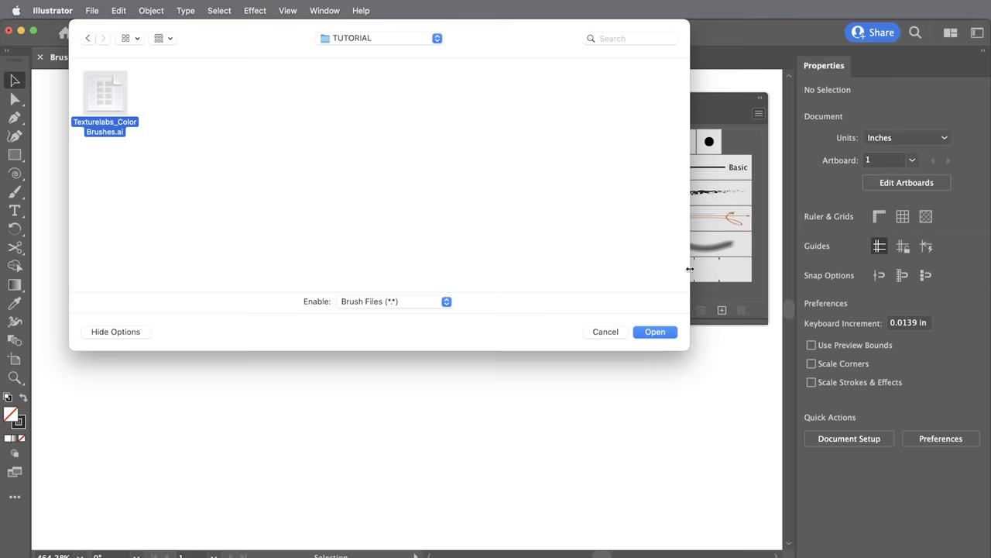
left_click(656, 332)
left_click_drag(617, 174, 884, 69)
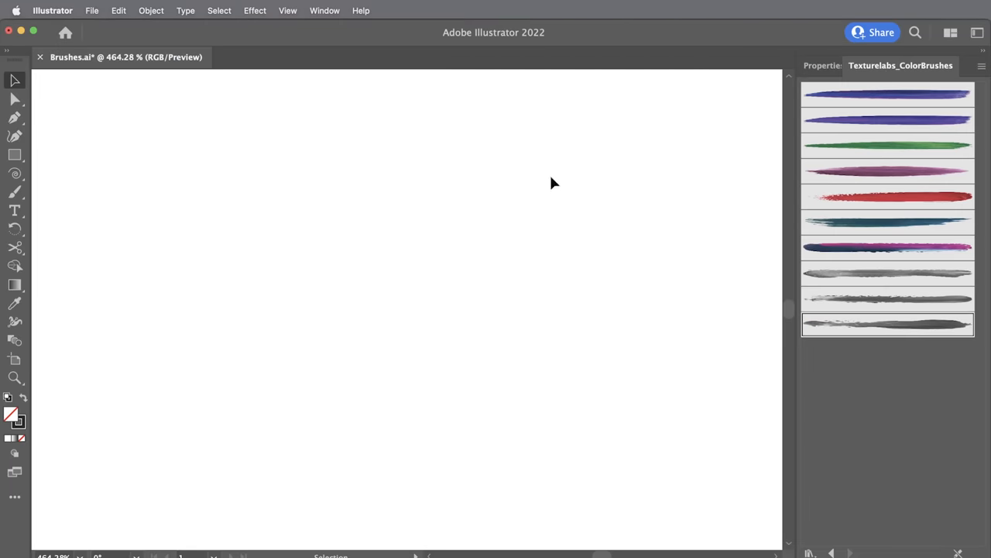
With the first blue-purple Texturelabs brush, hand-paint 'ROMEO' and the plus sign
key("b")
left_click(878, 99)
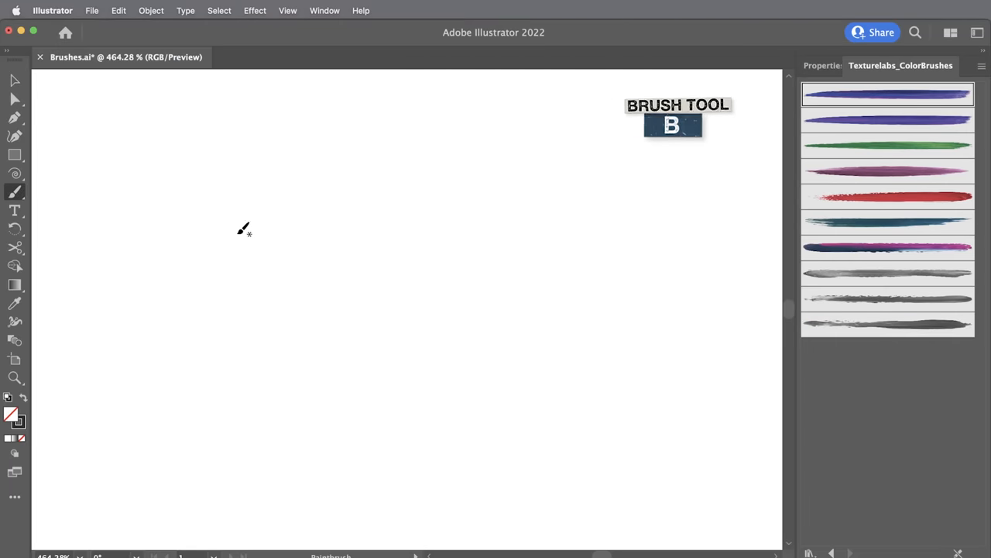
left_click_drag(136, 279, 116, 138)
left_click_drag(142, 192, 120, 213)
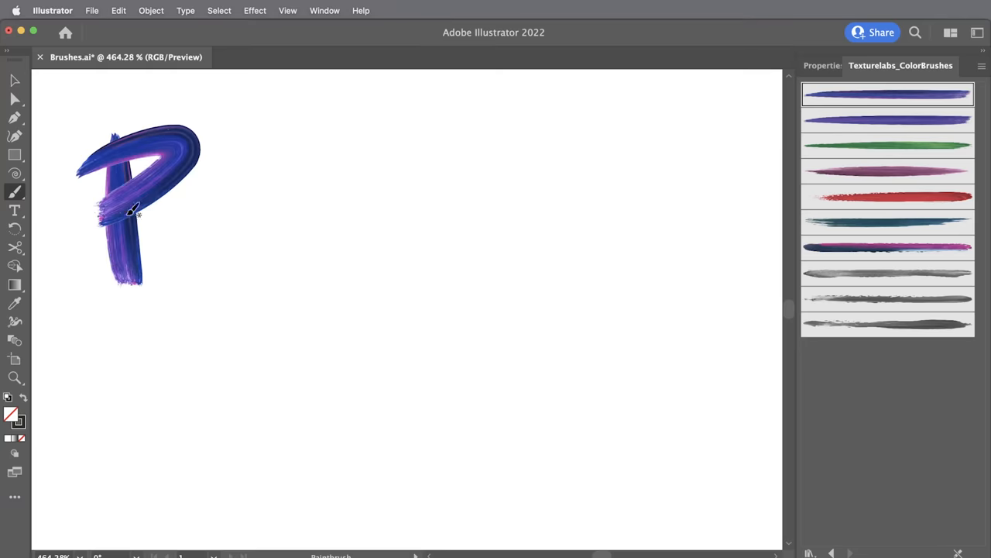
left_click_drag(232, 234, 229, 235)
left_click_drag(271, 211, 310, 191)
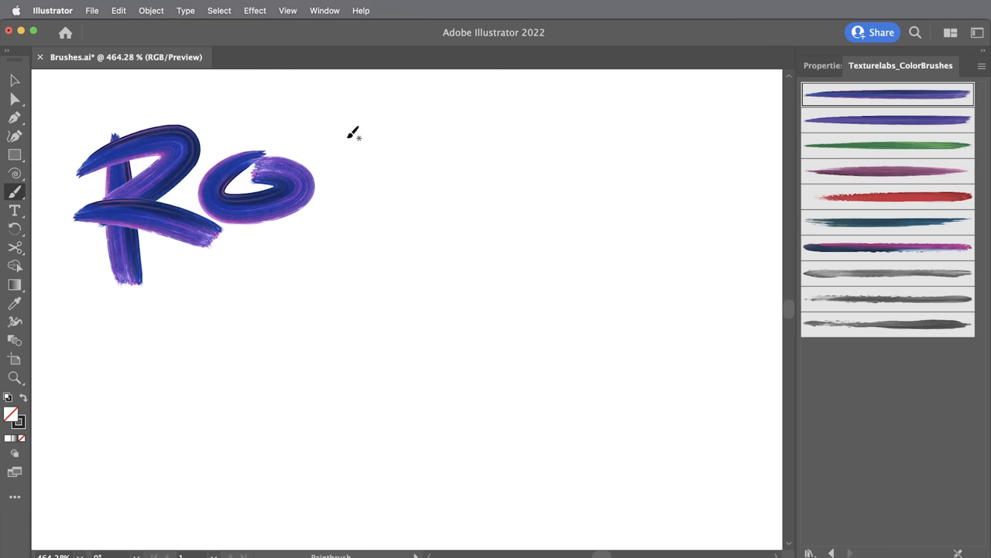
mouse_move(352, 127)
left_mouse_down()
mouse_move(344, 241)
mouse_move(424, 128)
mouse_move(443, 255)
left_mouse_up()
left_click_drag(503, 138, 534, 232)
left_click_drag(457, 189, 517, 180)
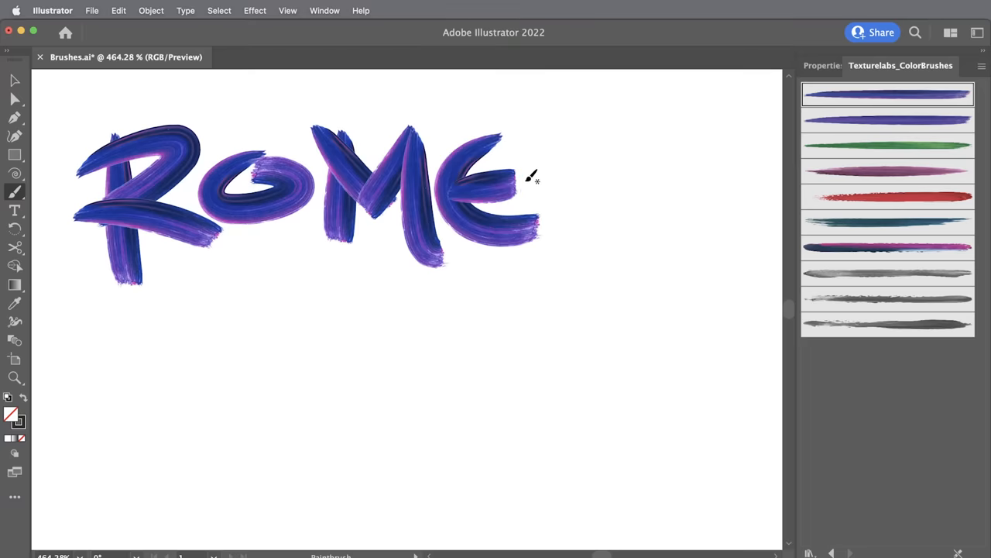
left_click_drag(596, 158, 588, 191)
left_click_drag(687, 132, 682, 248)
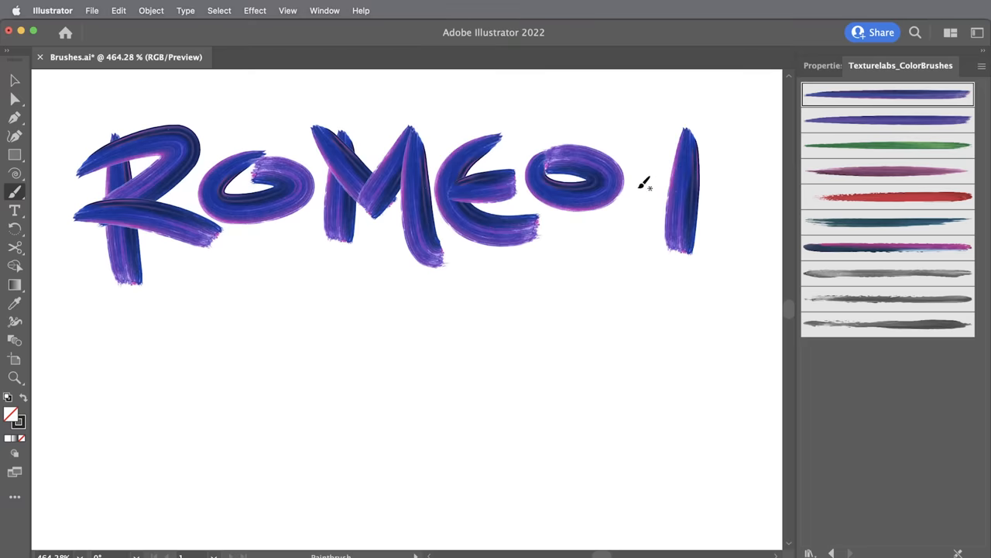
left_click_drag(650, 186, 735, 185)
Paint 'Juliet' below in the same brush, then return to the Selection tool
left_click_drag(147, 300, 391, 271)
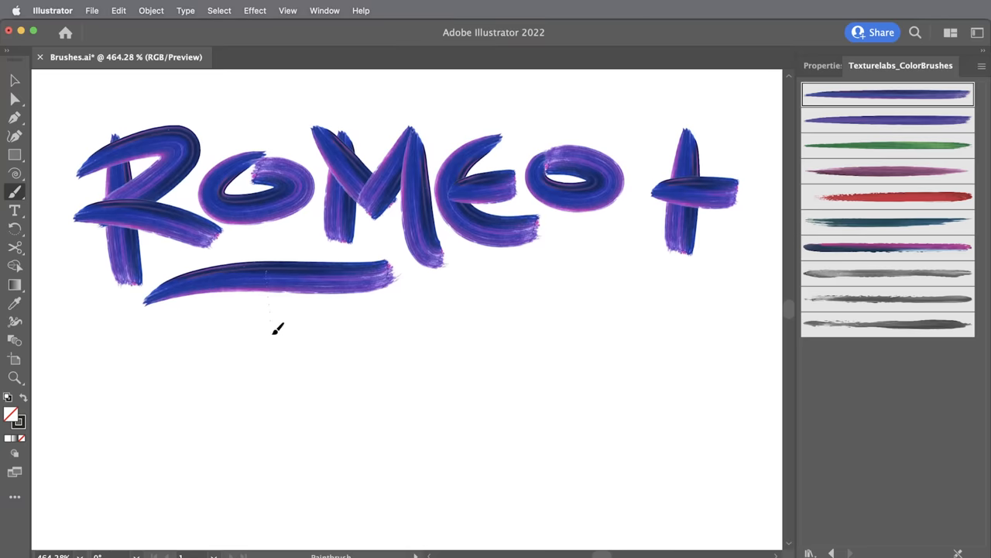
left_click_drag(268, 280, 195, 339)
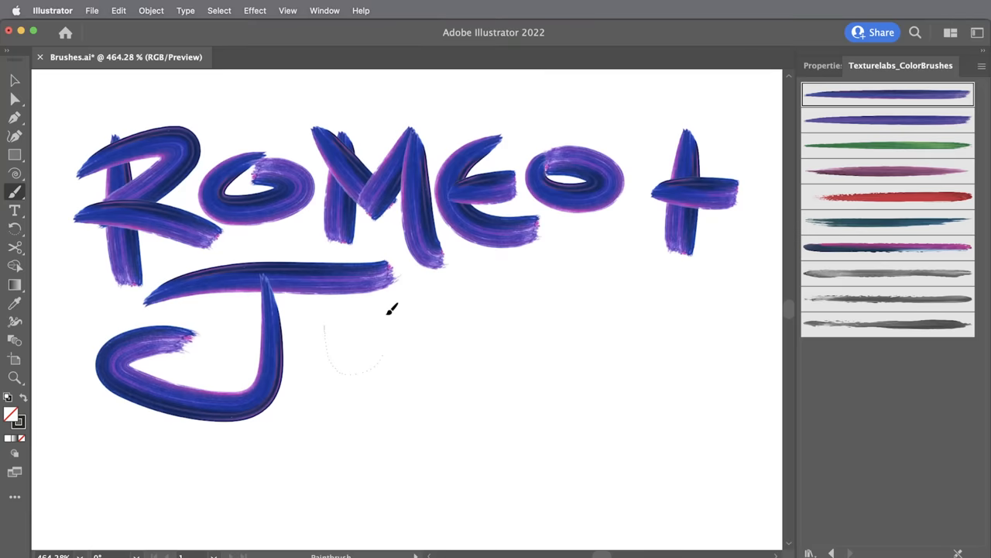
left_click_drag(319, 329, 391, 324)
left_click_drag(418, 282, 430, 415)
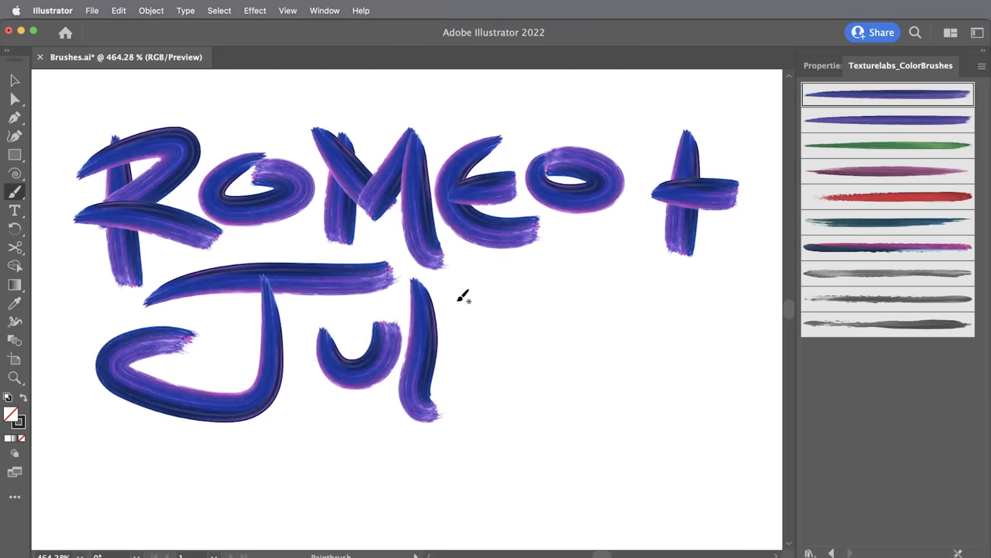
left_click_drag(461, 306, 465, 383)
left_click_drag(461, 271, 474, 287)
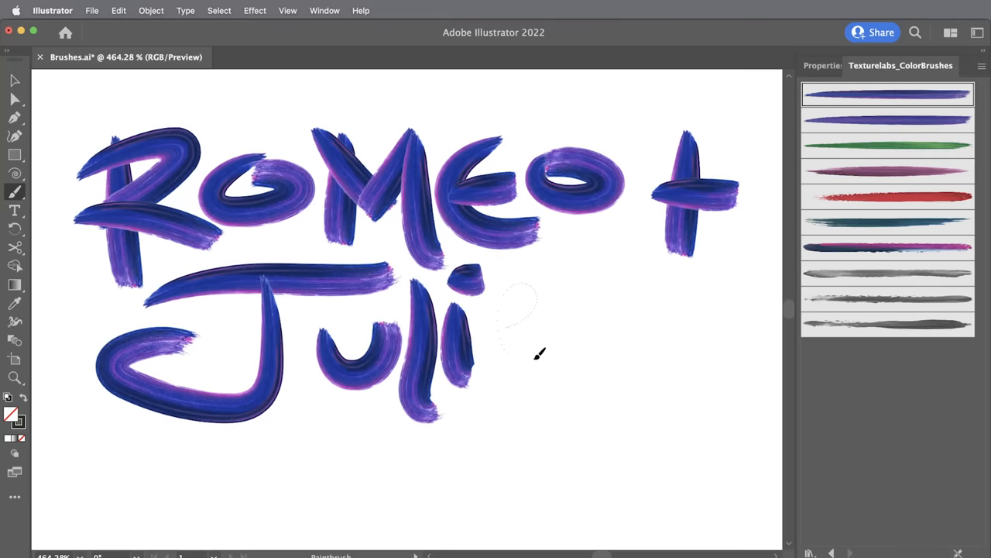
left_click_drag(495, 325, 534, 364)
left_click_drag(563, 234, 631, 407)
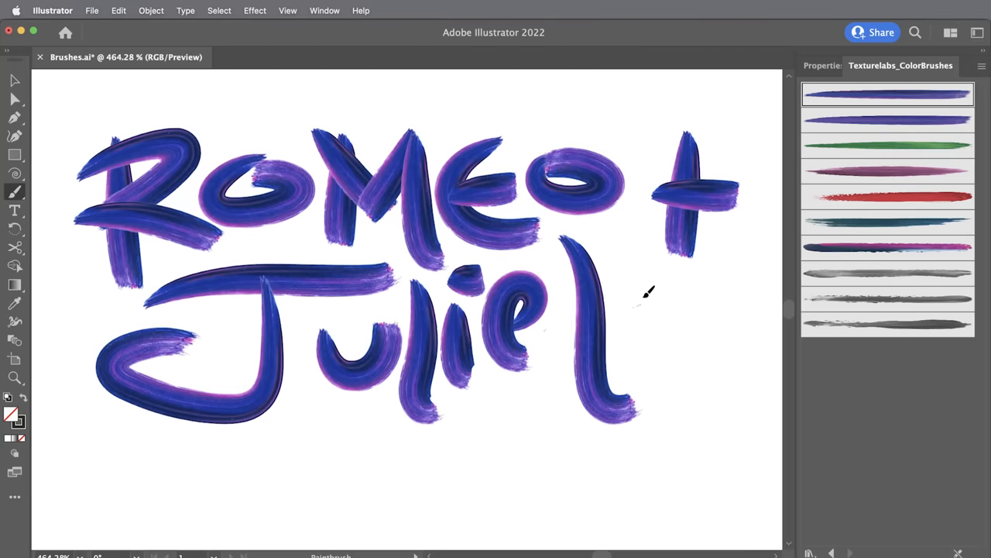
left_click_drag(551, 324, 639, 304)
key("v")
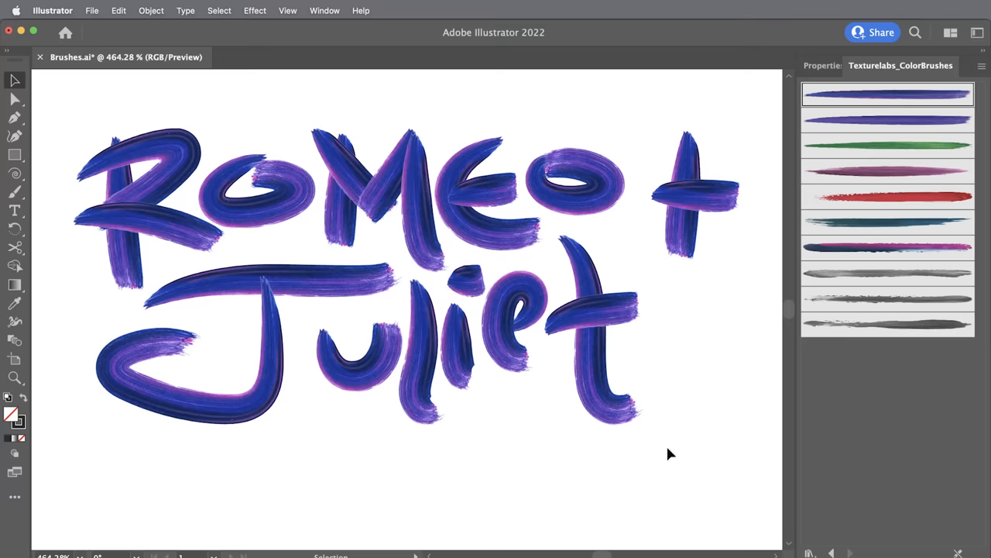
Select the Juliet strokes, then all the lettering, and deselect everything again
left_click_drag(702, 470, 302, 273)
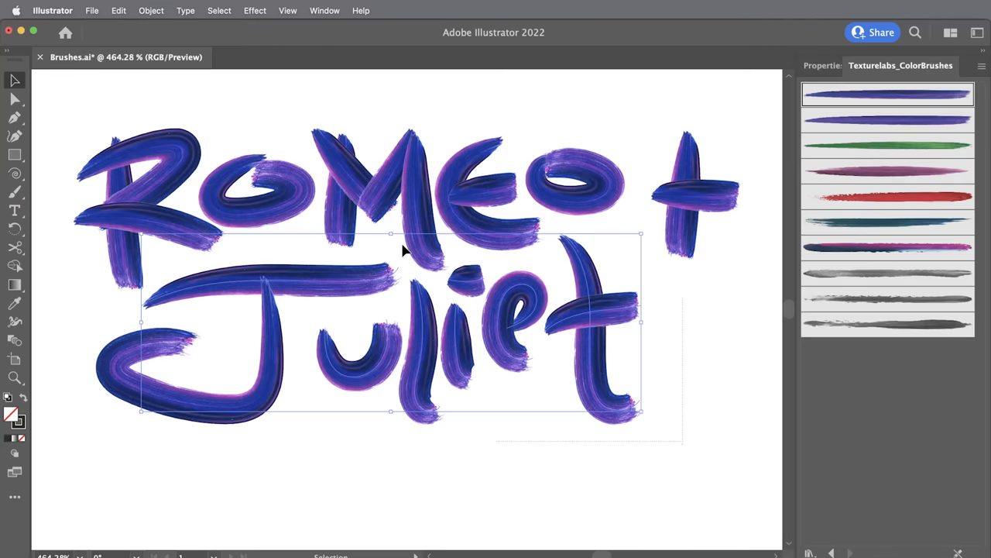
key("super+a")
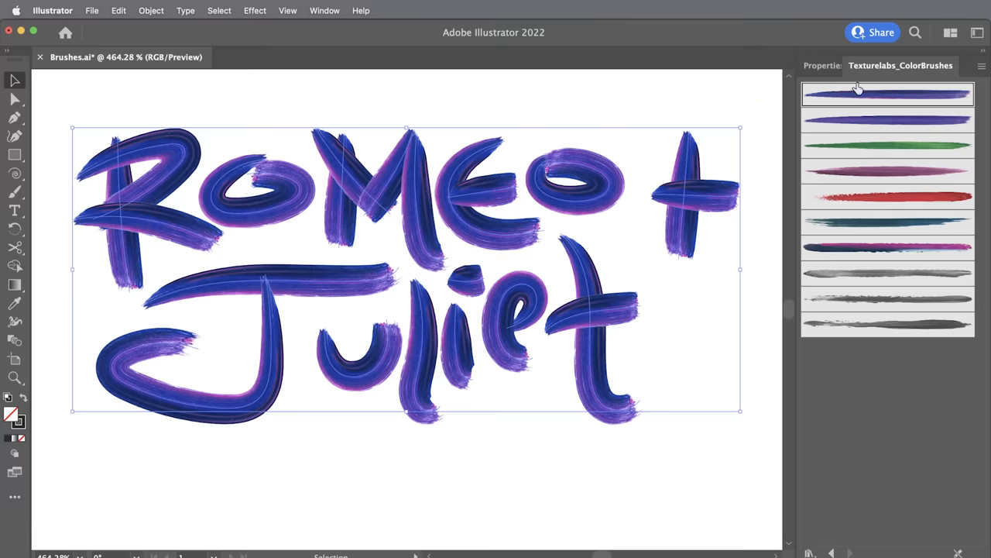
key("super+shift+a")
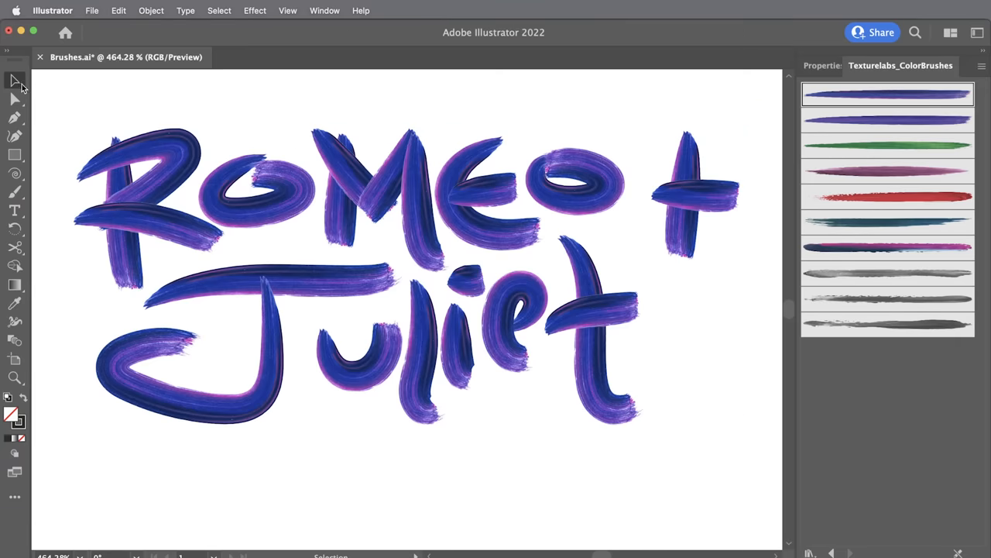
Draw a large test circle over the lettering with the Ellipse tool, then delete it
left_click(15, 99)
left_click(16, 118)
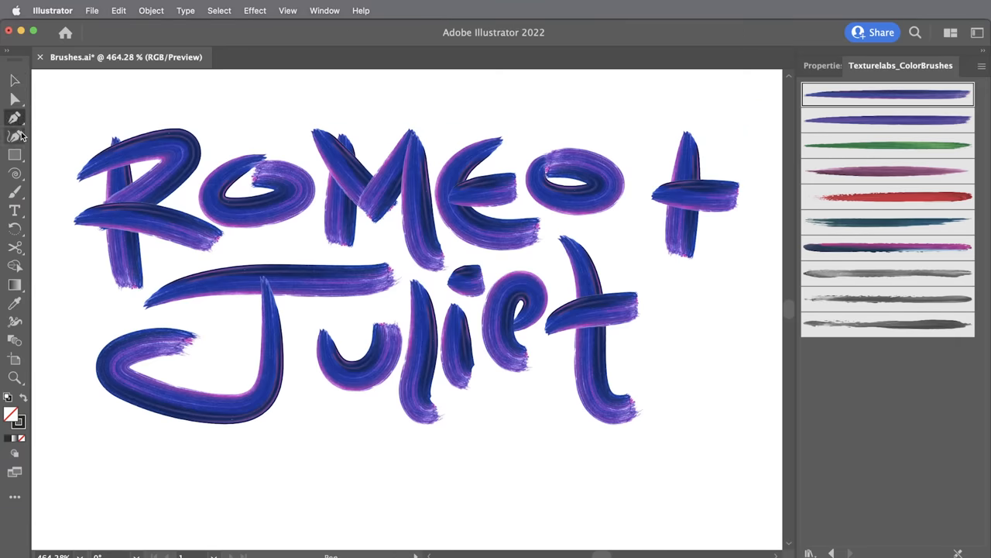
left_click(18, 136)
left_click(14, 155)
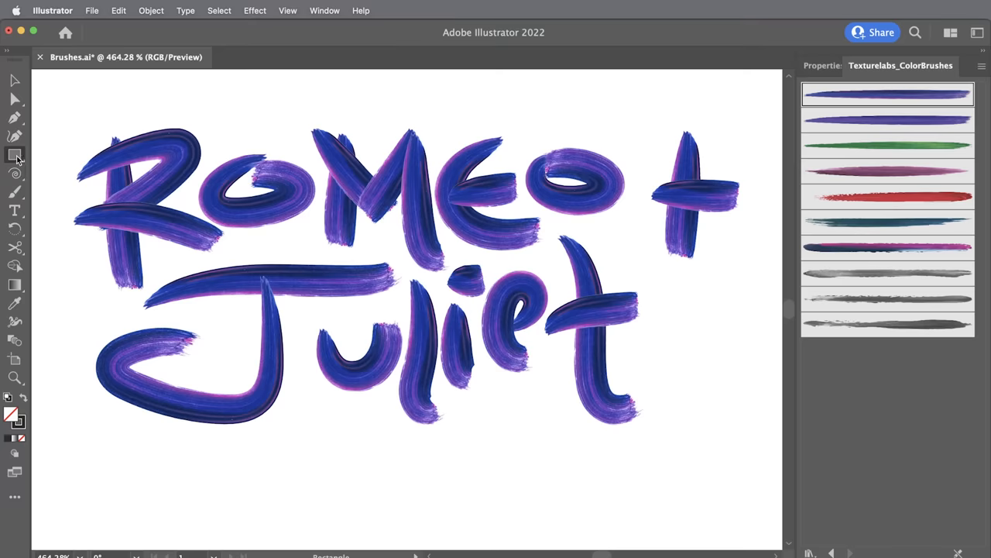
left_click_drag(15, 155, 86, 172)
left_click_drag(384, 290, 582, 465)
key("v")
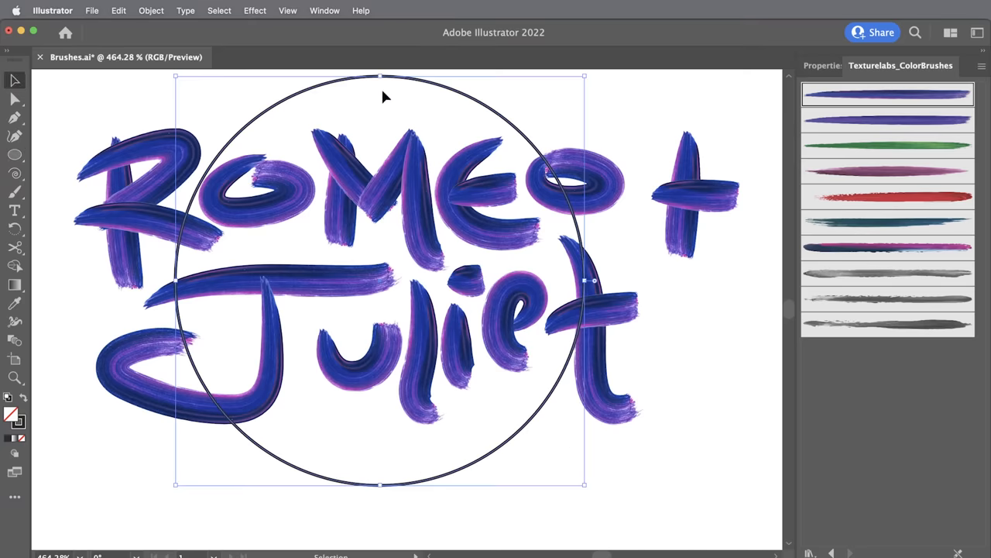
key("BackSpace")
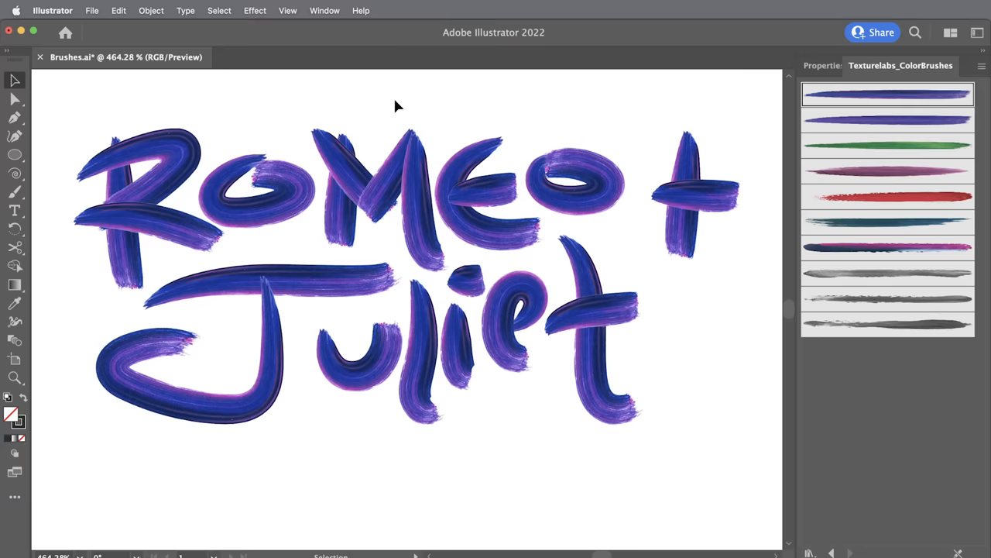
key("b")
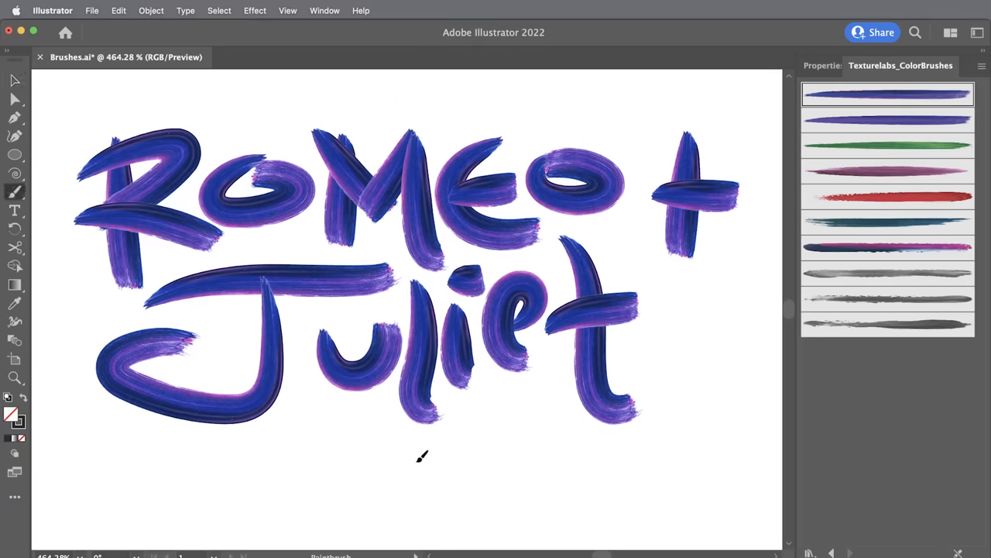
left_click_drag(260, 459, 575, 466)
key("v")
left_click(507, 465)
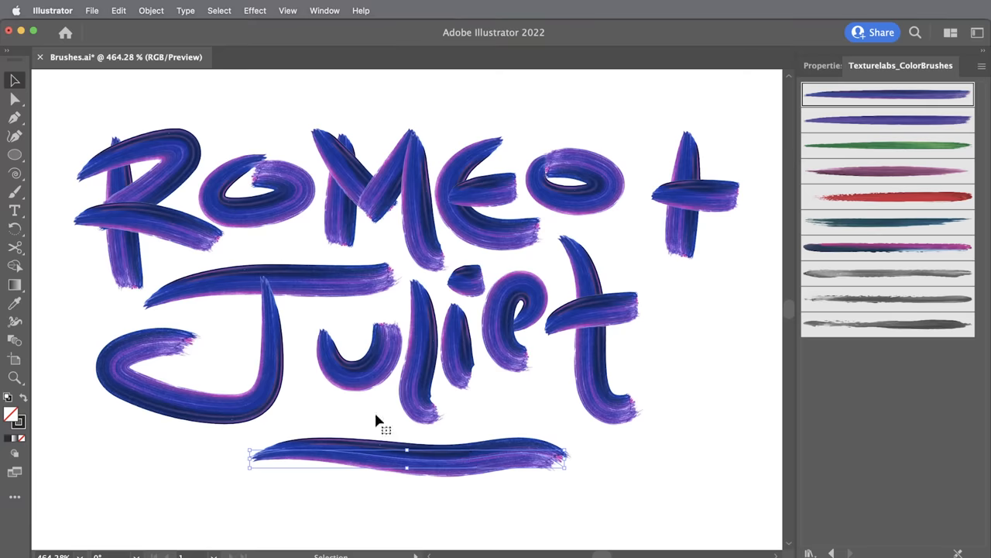
key("BackSpace")
left_click(14, 154)
left_click(101, 155)
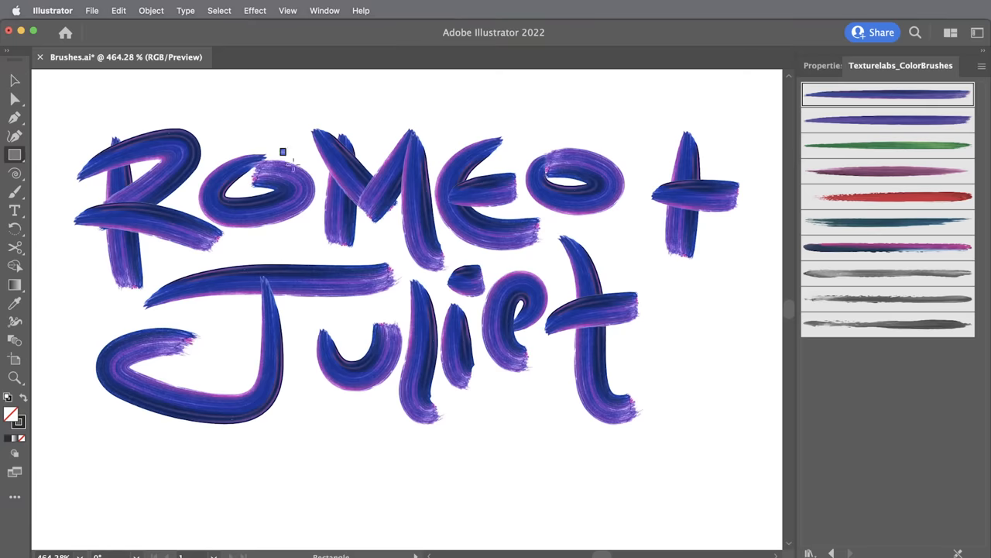
left_click_drag(280, 147, 566, 432)
key("v")
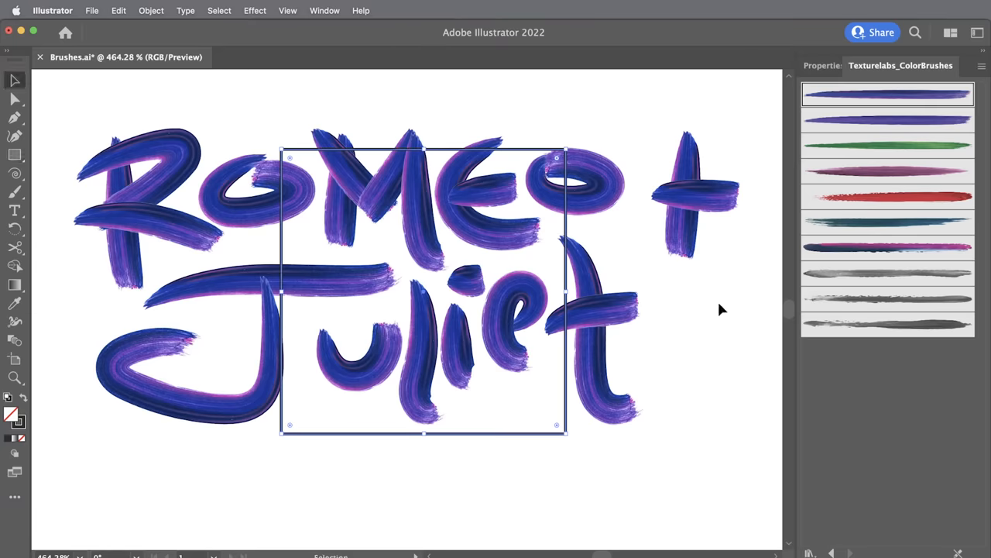
left_click(897, 250)
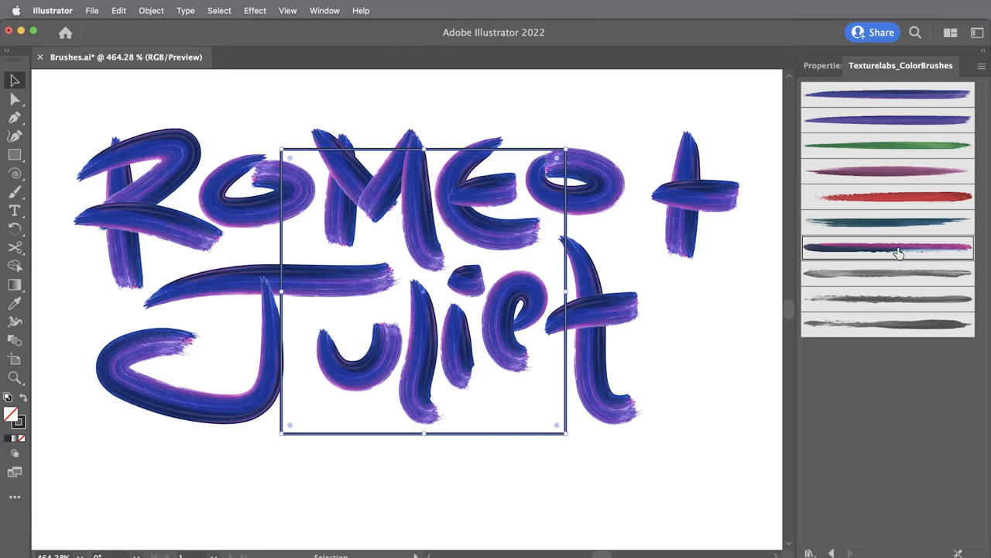
key("BackSpace")
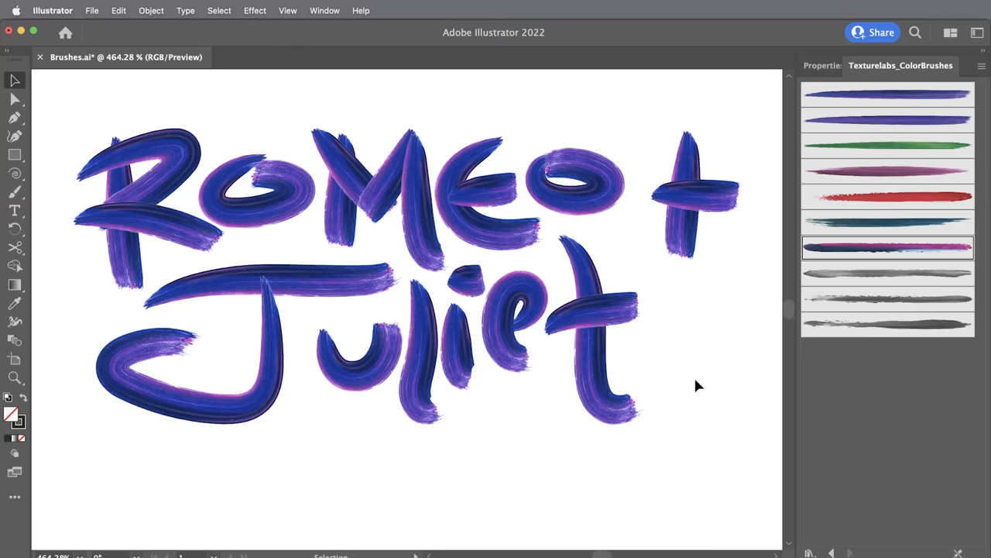
Give the plus sign strokes the teal-magenta Texturelabs brush
left_click_drag(744, 292, 671, 159)
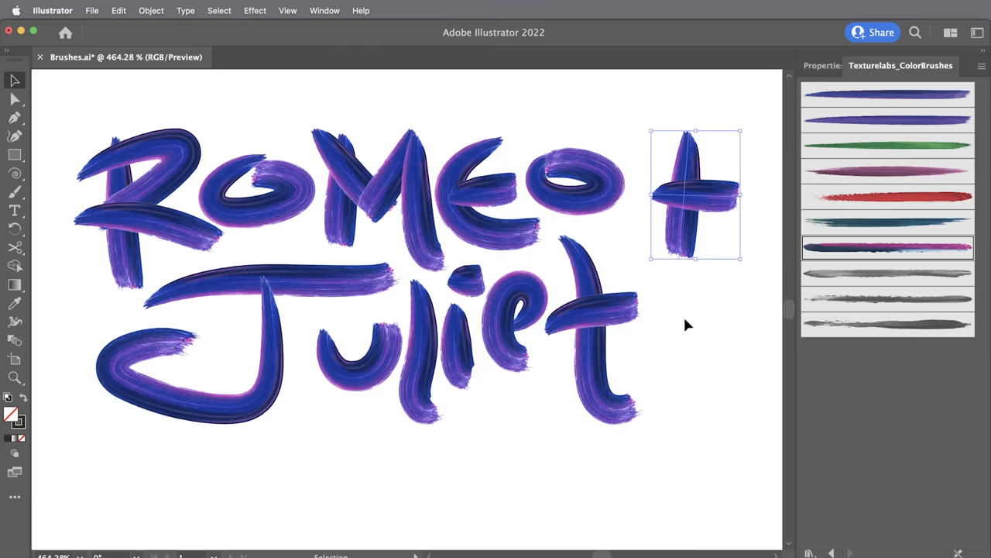
left_click(888, 249)
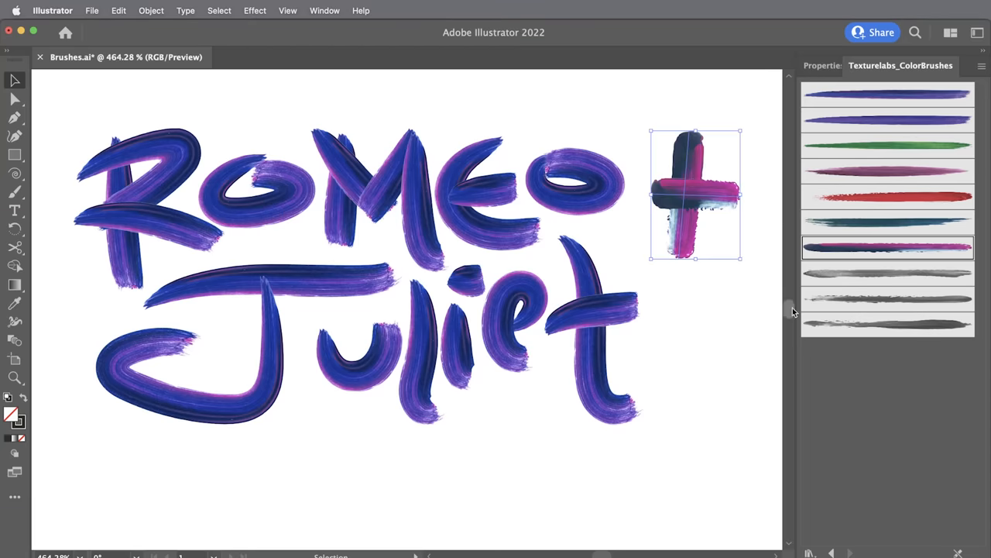
left_click(695, 435)
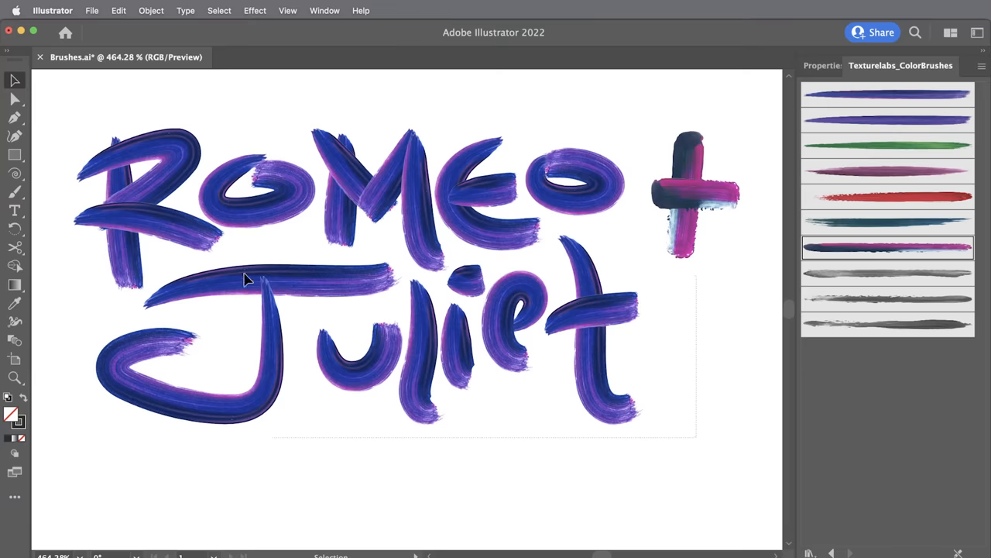
Repaint the Juliet strokes with the red paint brush and select the J
left_click(279, 323)
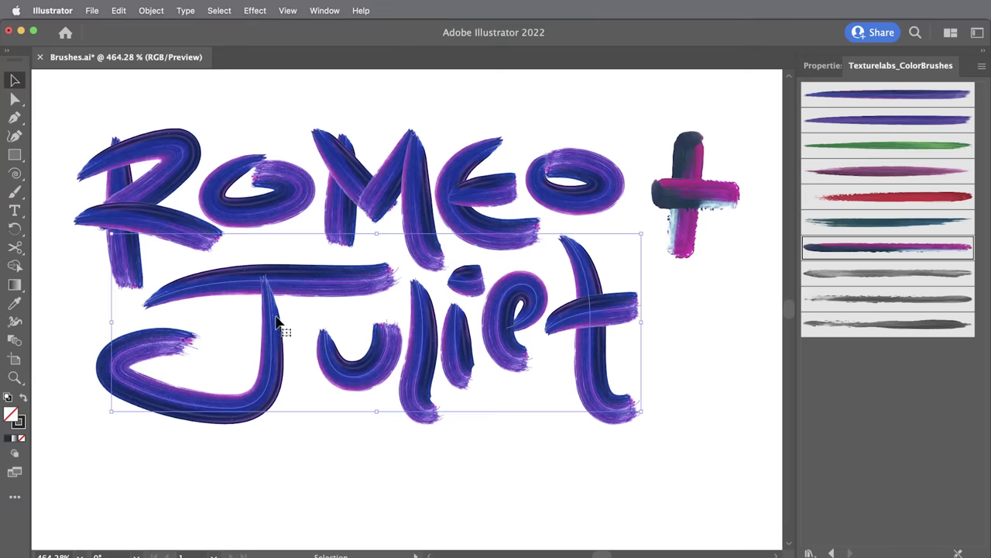
left_click(867, 200)
left_click(674, 382)
left_click(277, 415)
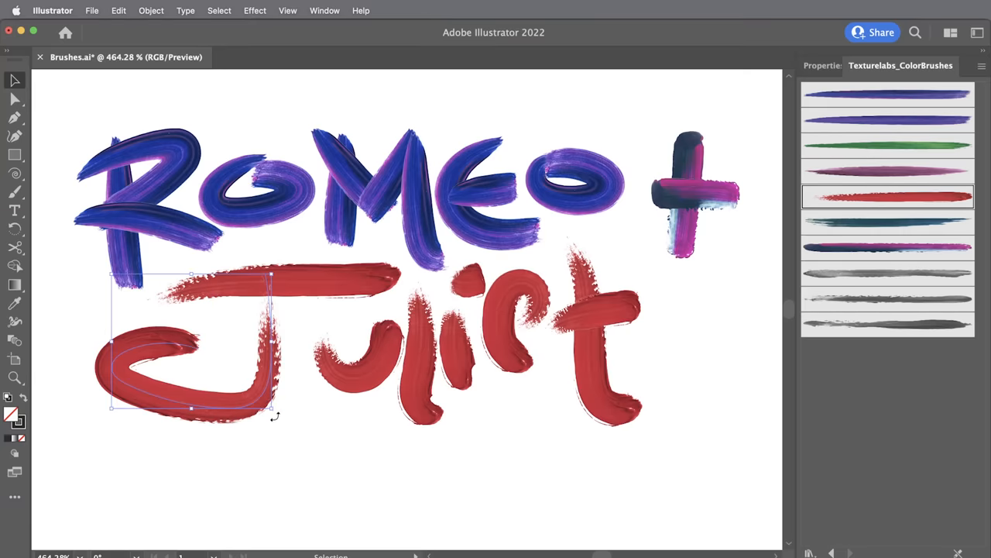
Move the J up toward the other letters and raise the plus sign's vertical stroke in Outline view
left_click_drag(274, 416, 290, 365)
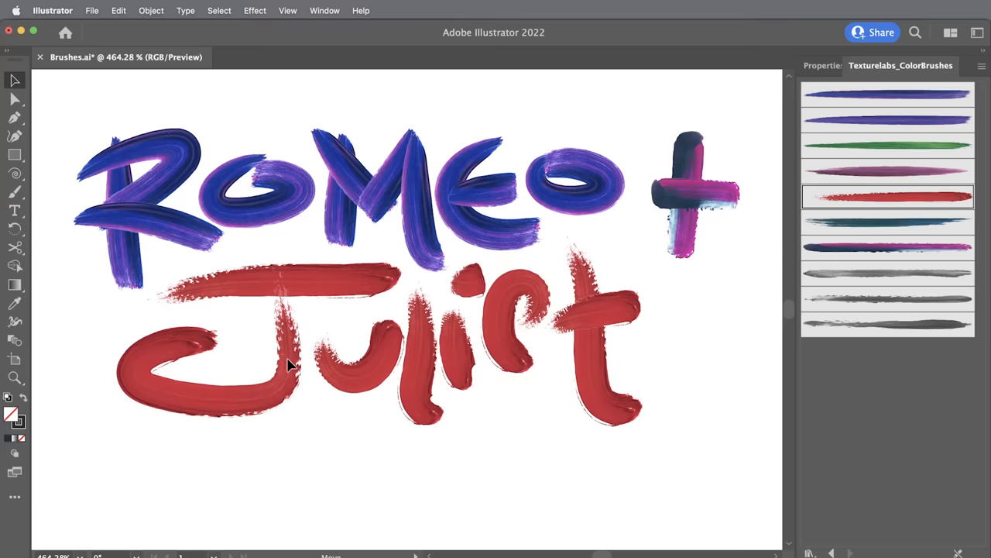
left_click(727, 236)
key("super+h")
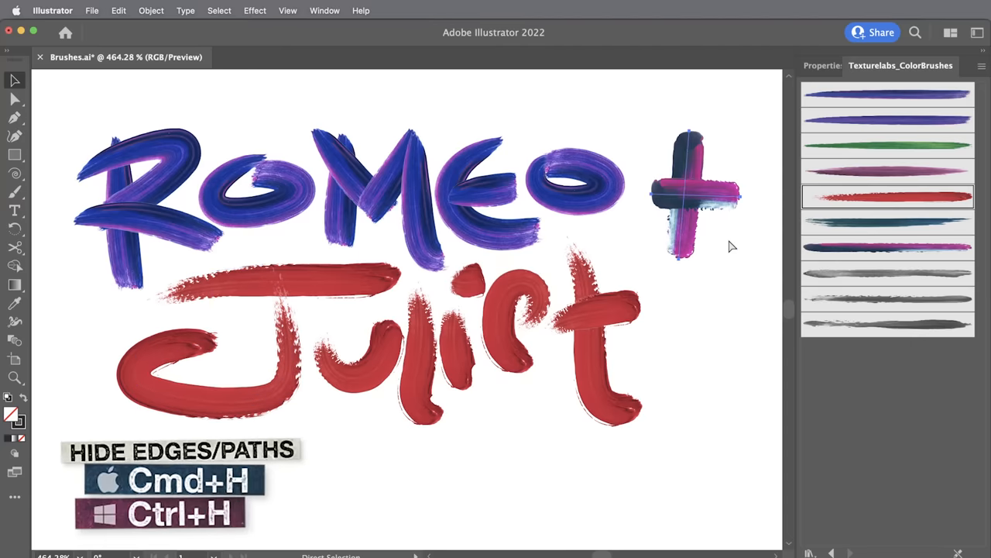
key("super+y")
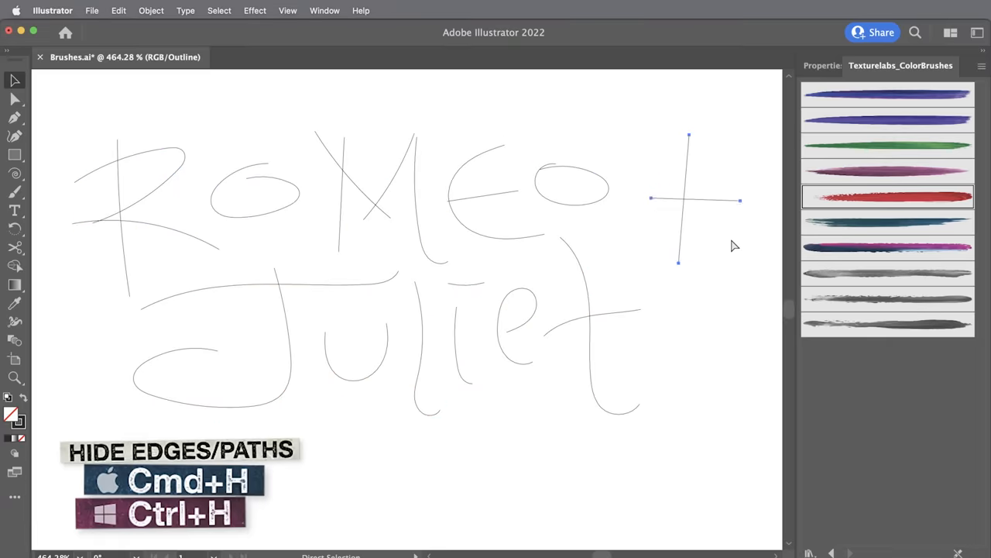
left_click(724, 298)
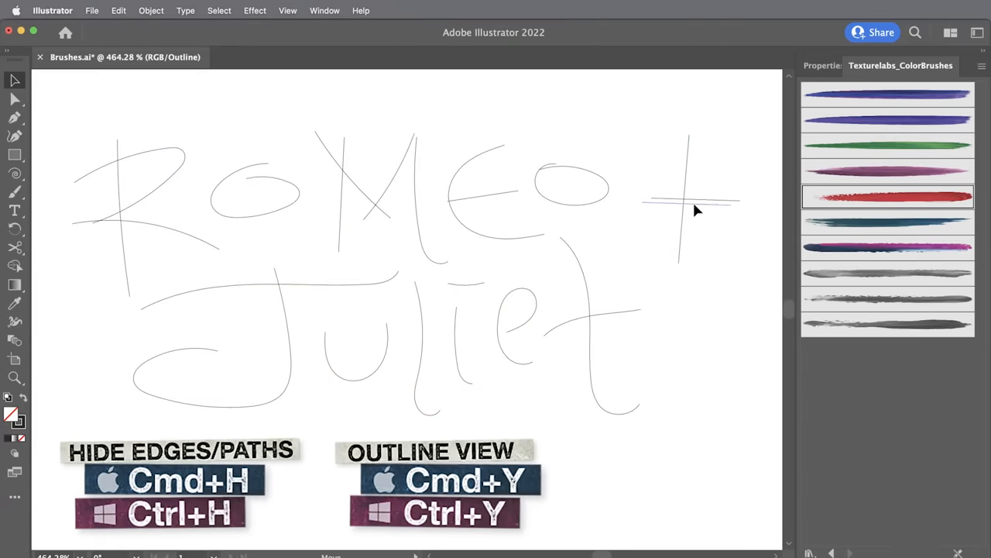
left_click(685, 203)
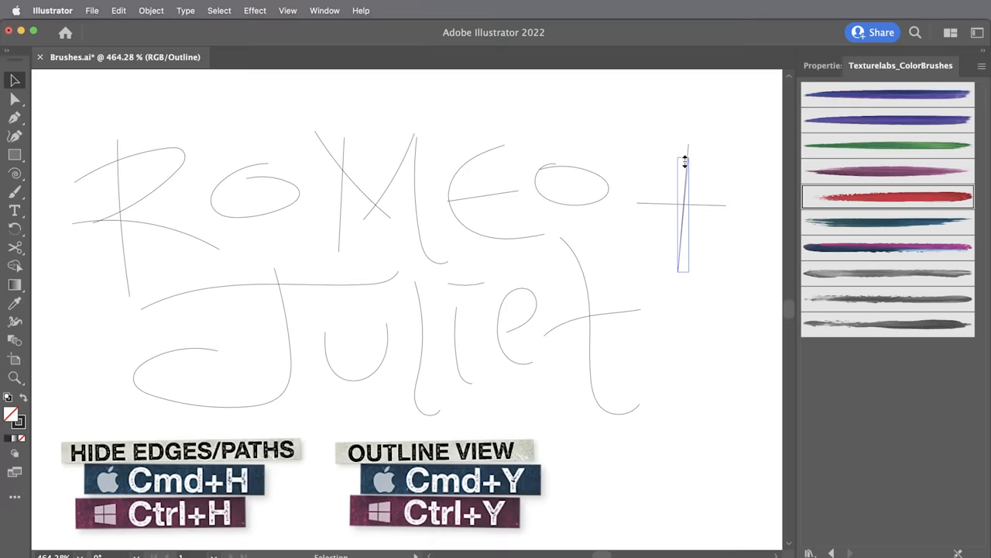
left_click_drag(684, 164, 684, 155)
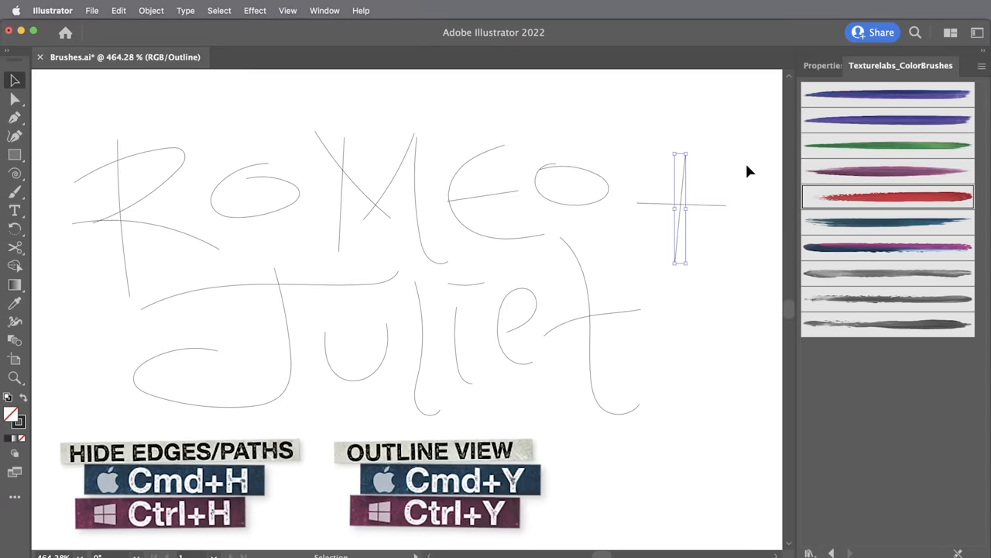
left_click(697, 310)
Back in Preview, shrink the e of Juliet vertically from its bottom edge
key("super+y")
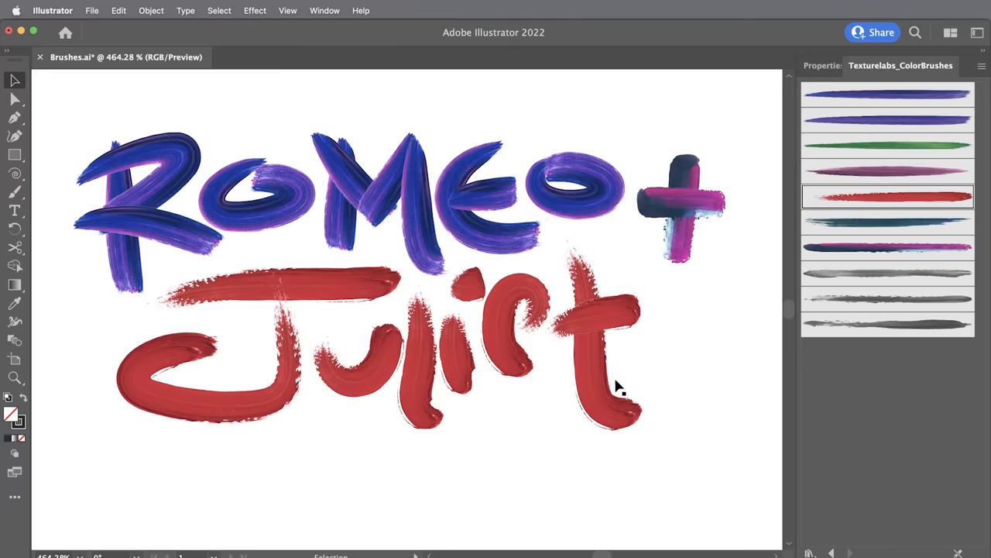
key("v")
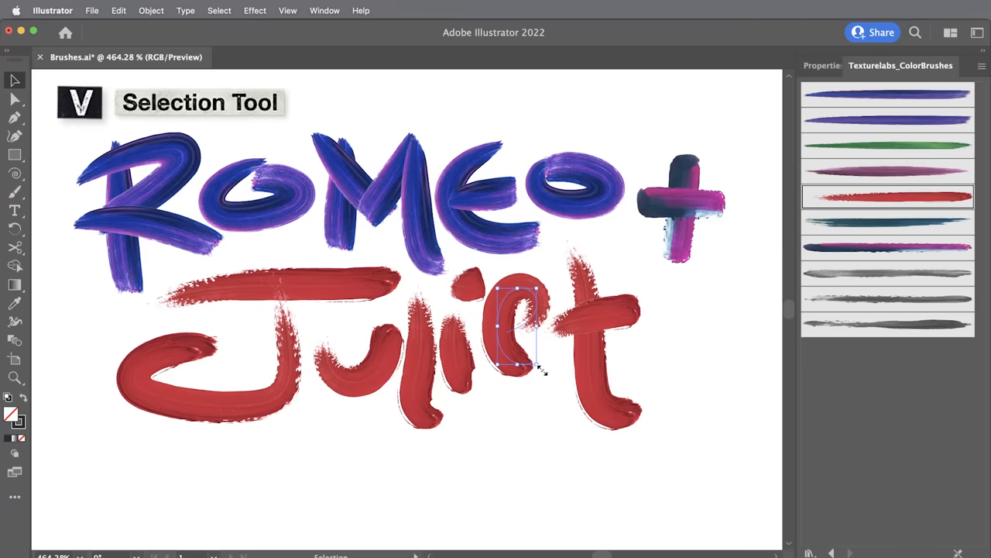
left_click(534, 364)
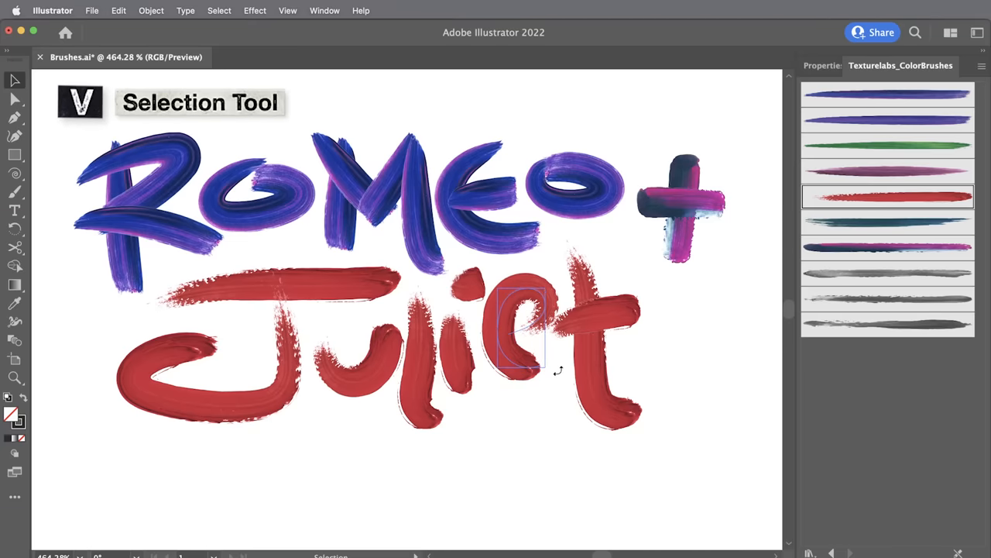
mouse_move(552, 373)
left_mouse_down()
mouse_move(554, 336)
mouse_move(518, 294)
left_mouse_up()
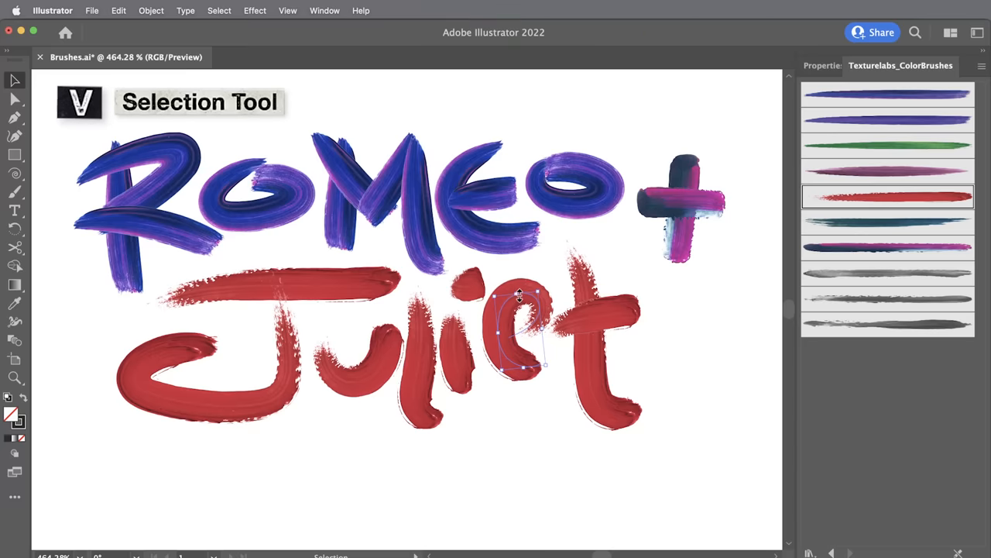
left_click(682, 334)
With Direct Selection, reshape the t's bottom curl, stem and top into new curves
left_click(620, 411)
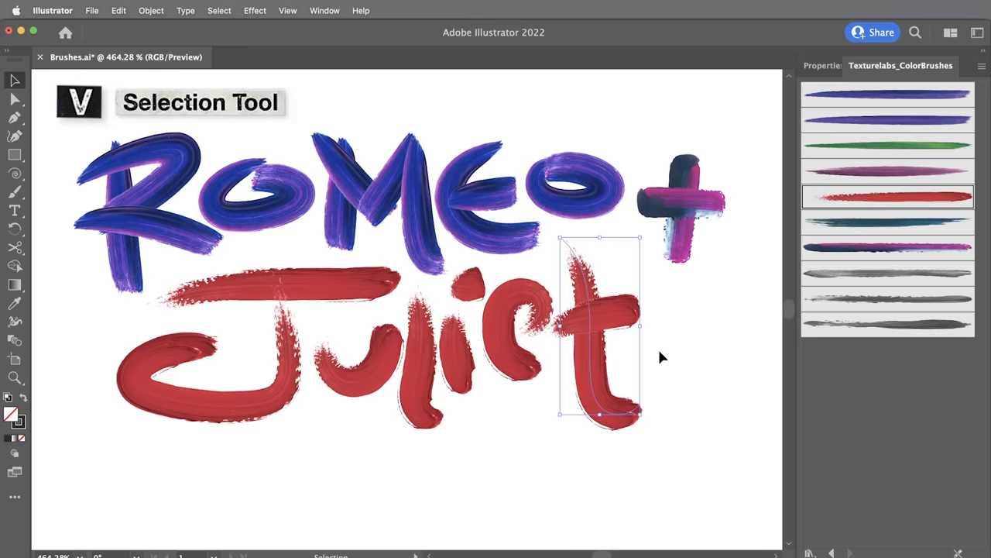
key("a")
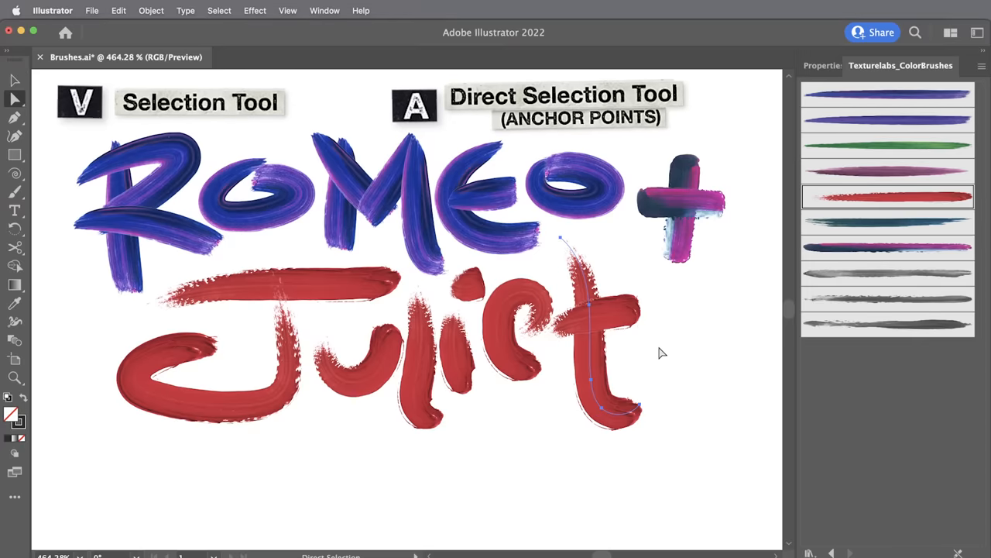
key("v")
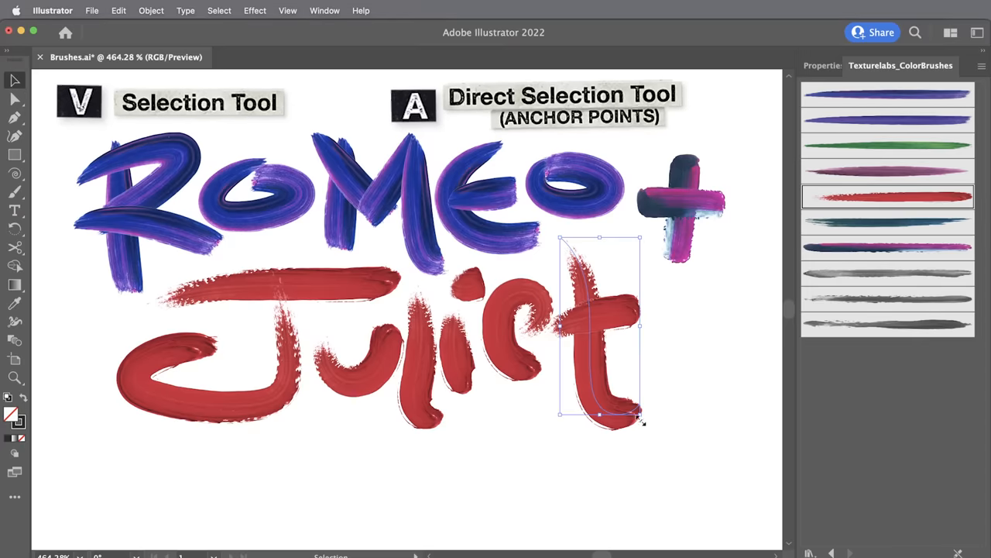
key("a")
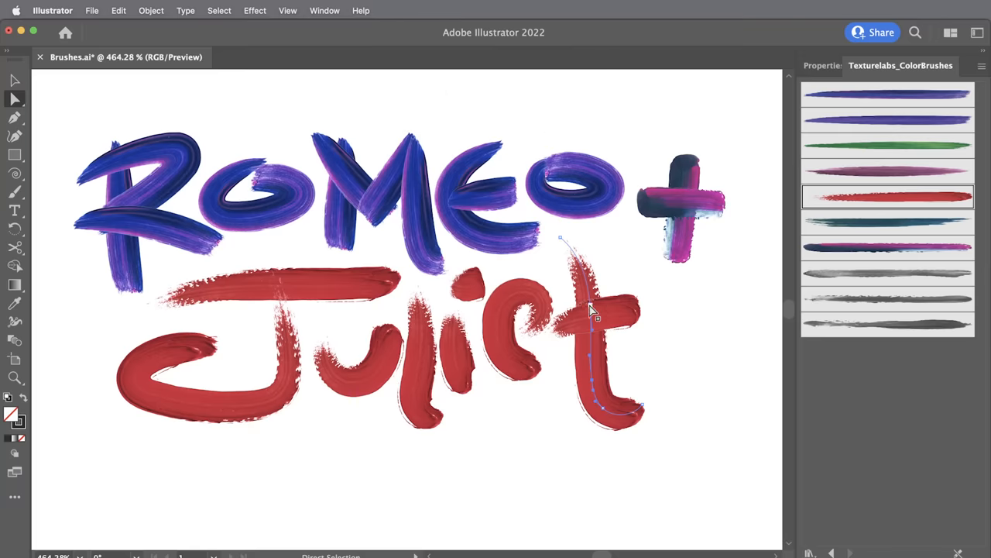
left_click(579, 249)
left_click(636, 412)
left_click_drag(637, 412, 643, 409)
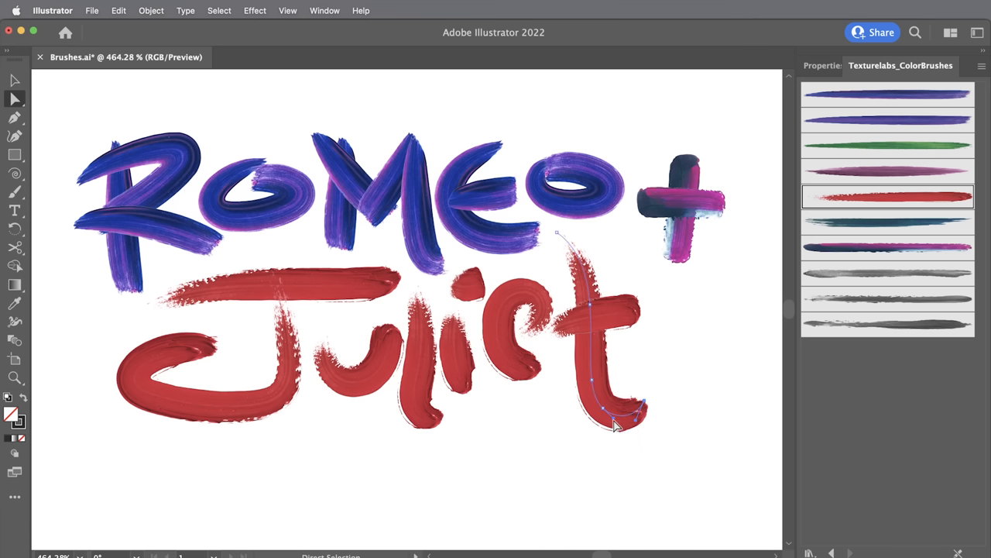
left_click_drag(615, 420, 620, 426)
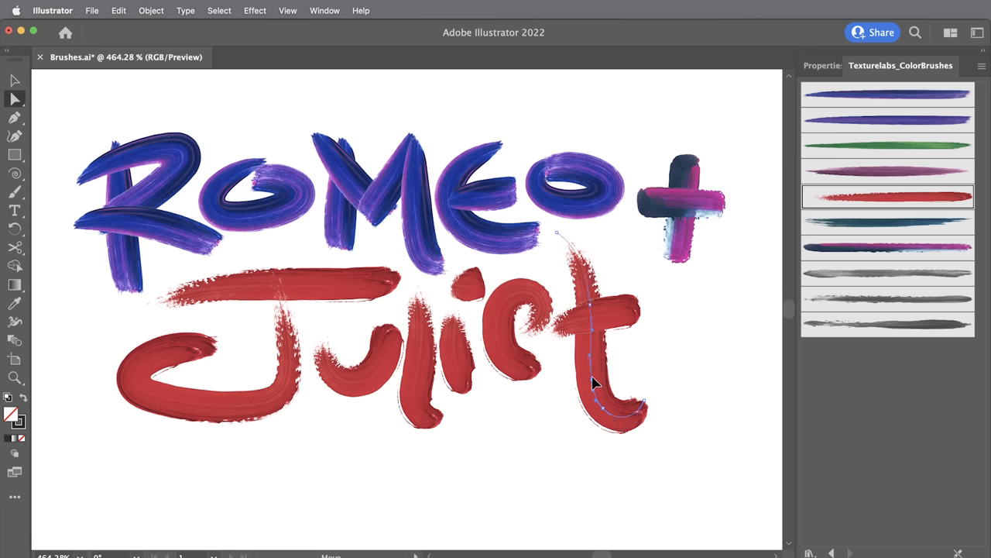
left_click_drag(593, 381, 595, 378)
left_click_drag(555, 238, 577, 256)
Select all the lettering and try a brush from the Artistic_Paintbrush library on it
key("v")
left_click(701, 397)
left_click_drag(128, 151, 73, 124)
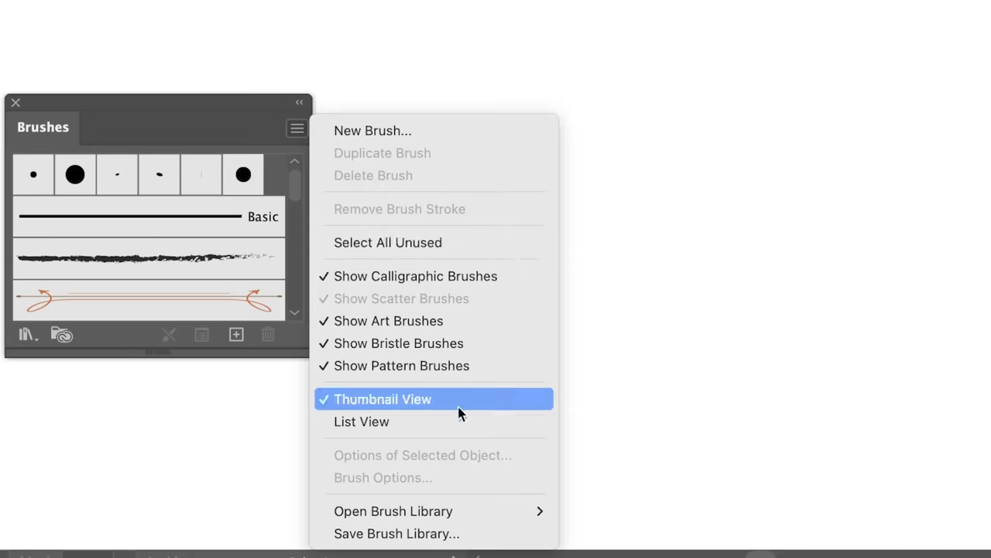
mouse_move(600, 301)
left_click(876, 375)
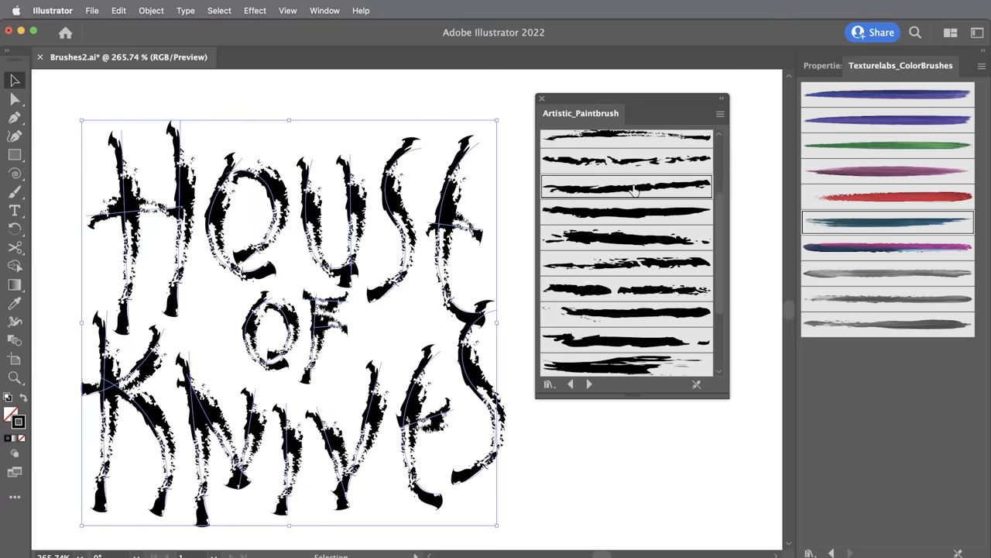
left_click(628, 214)
Drop a test sample of that brush on the artboard, delete it and close the library
left_click_drag(628, 232, 604, 431)
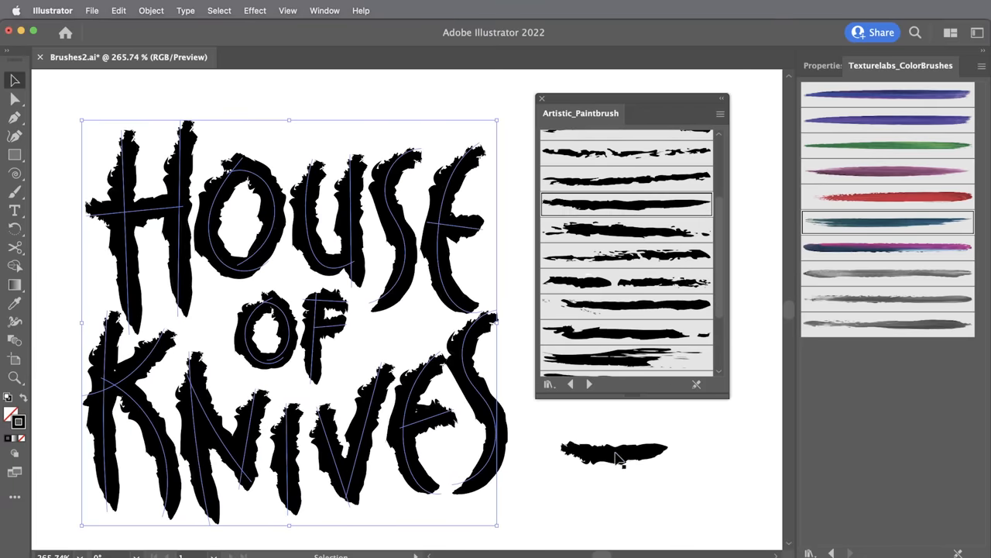
left_click(604, 430)
key("a")
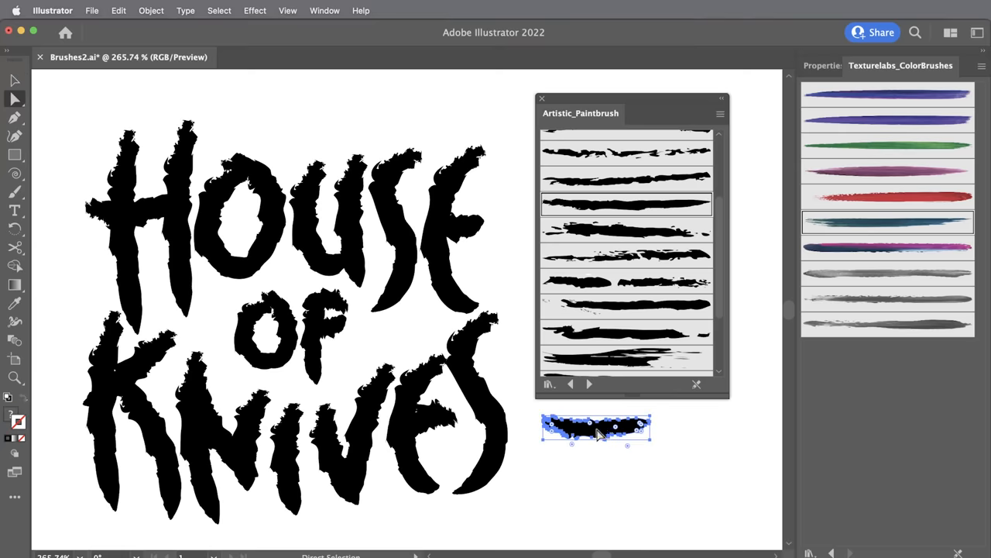
key("v")
key("BackSpace")
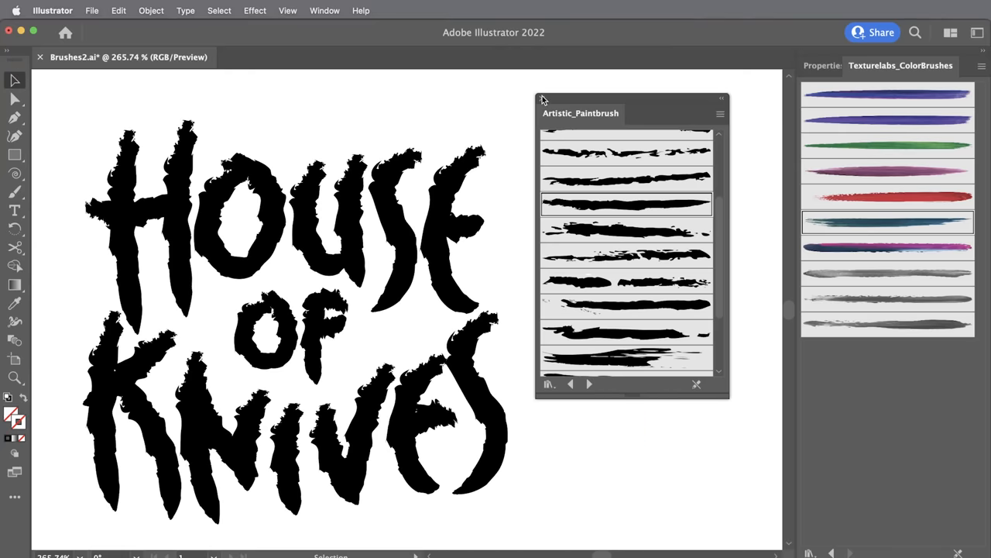
left_click(541, 99)
Apply the teal Texturelabs ColorBrush 6 to HOUSE OF KNIVES and place a sample stroke beside it
left_click(436, 223)
left_click(868, 224)
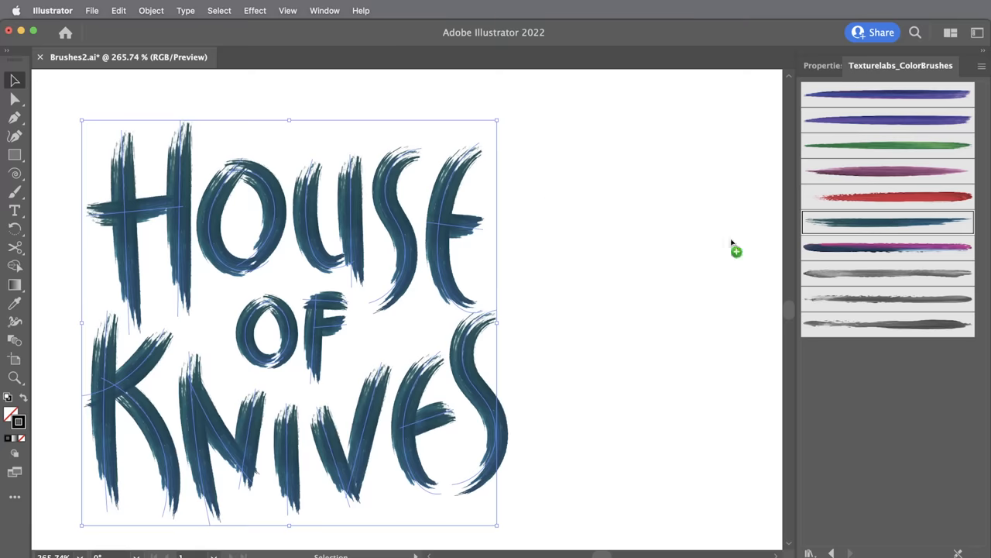
mouse_move(870, 232)
left_mouse_down()
mouse_move(637, 213)
mouse_move(629, 185)
left_mouse_up()
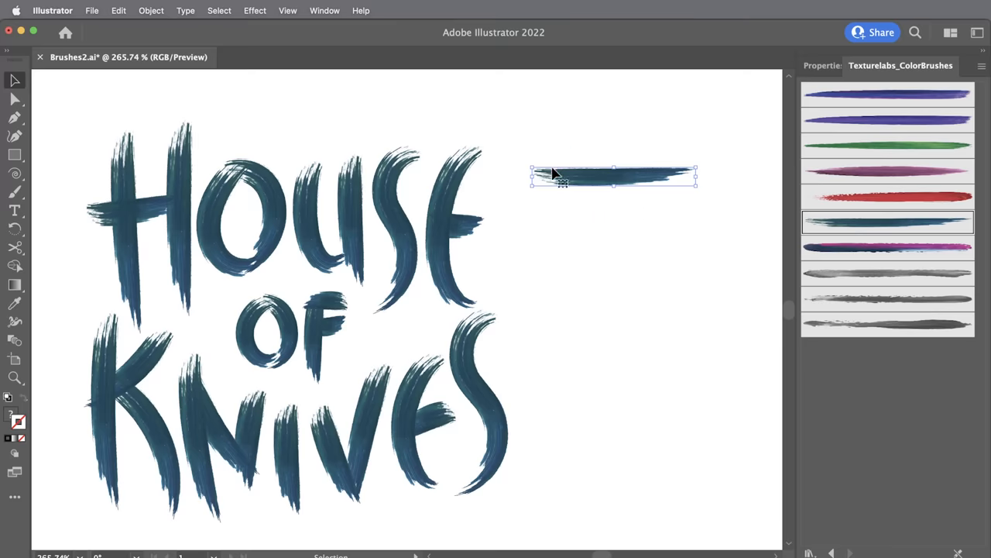
Inspect the straight and wavy sample strokes, then return to the Paintbrush tool
key("b")
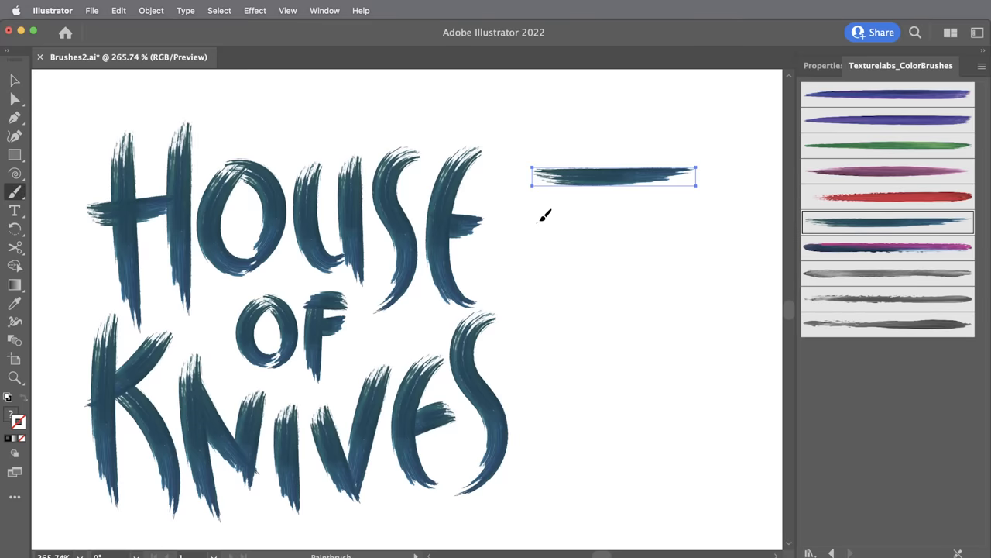
key("v")
left_click(612, 174)
left_click(566, 217)
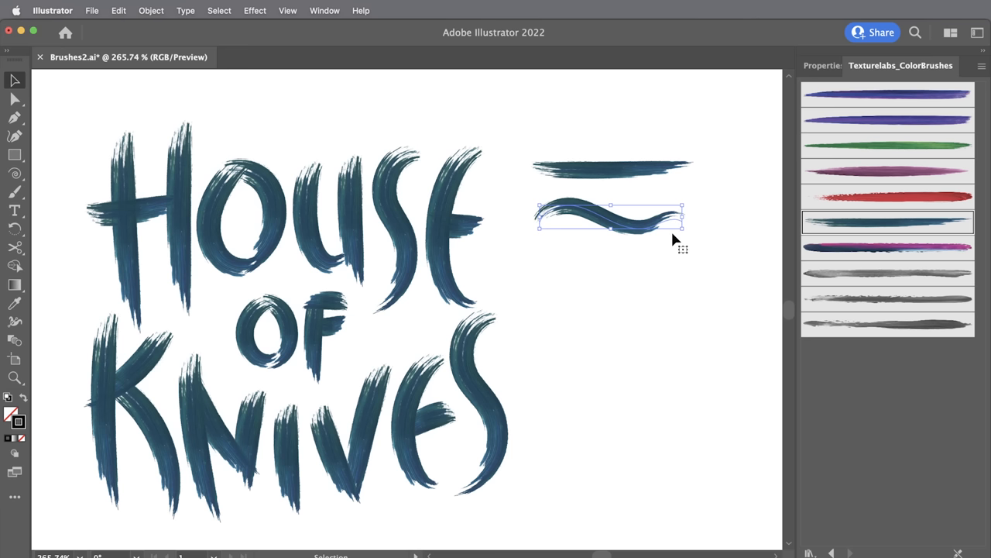
key("b")
Paint a teal test column (spiral, loop, line, short verticals, circle) and start letters above HOUSE
left_click_drag(559, 124, 595, 124)
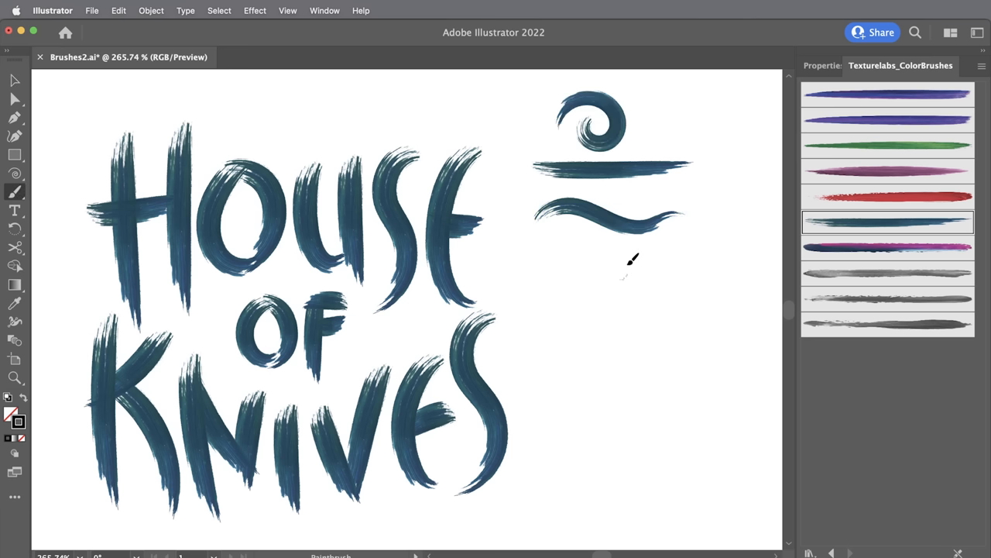
left_click_drag(604, 310, 604, 324)
left_click_drag(553, 350, 658, 346)
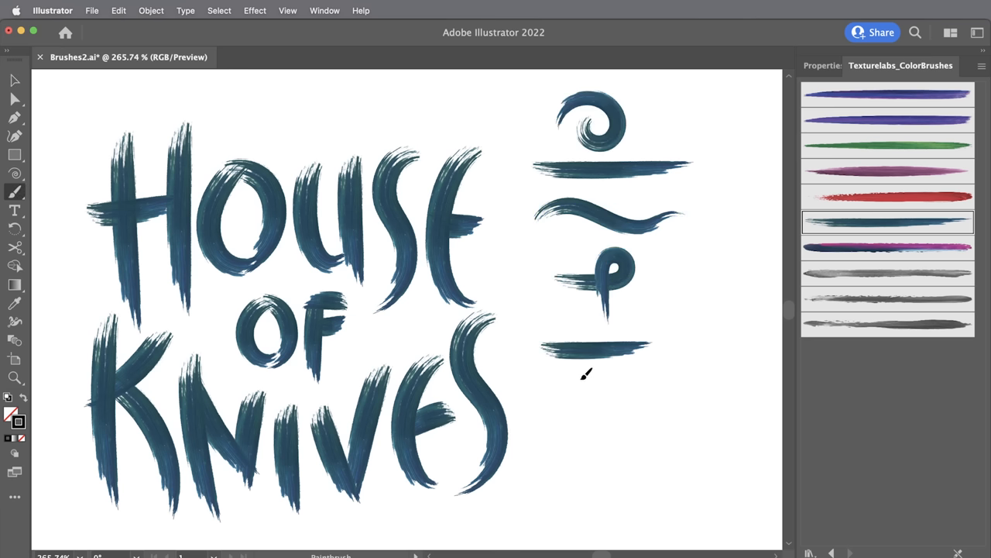
mouse_move(579, 376)
left_mouse_down()
mouse_move(587, 430)
mouse_move(613, 422)
left_mouse_up()
left_click_drag(630, 376, 635, 443)
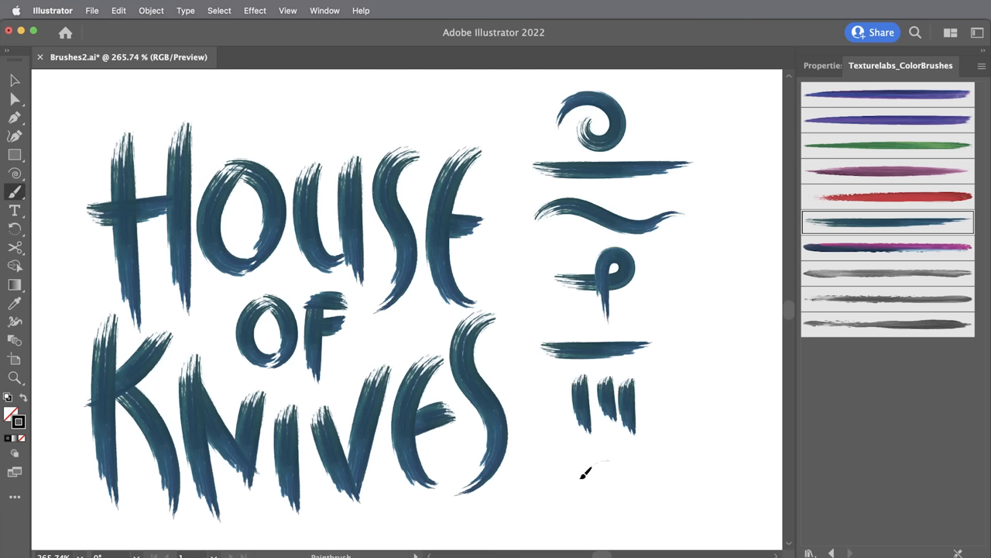
left_click_drag(594, 475, 604, 465)
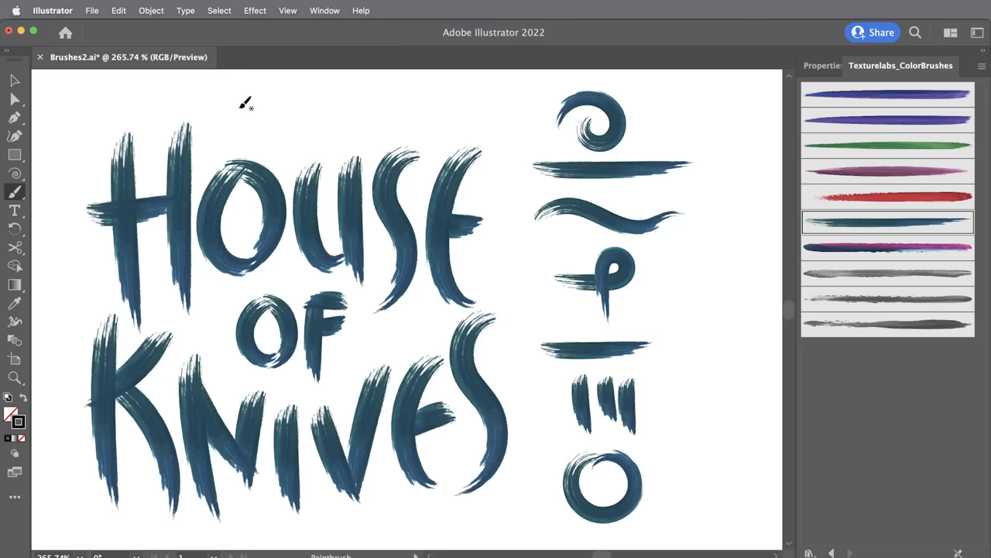
mouse_move(213, 87)
left_mouse_down()
mouse_move(288, 83)
mouse_move(250, 141)
left_mouse_up()
mouse_move(293, 81)
left_mouse_down()
mouse_move(296, 141)
mouse_move(334, 107)
mouse_move(332, 139)
left_mouse_up()
Paint the № sign's strokes, a bar under the small o, and the digit 1 in green
mouse_move(356, 81)
left_mouse_down()
mouse_move(358, 138)
mouse_move(393, 84)
left_mouse_up()
left_click_drag(350, 108, 396, 110)
left_click_drag(350, 132, 406, 132)
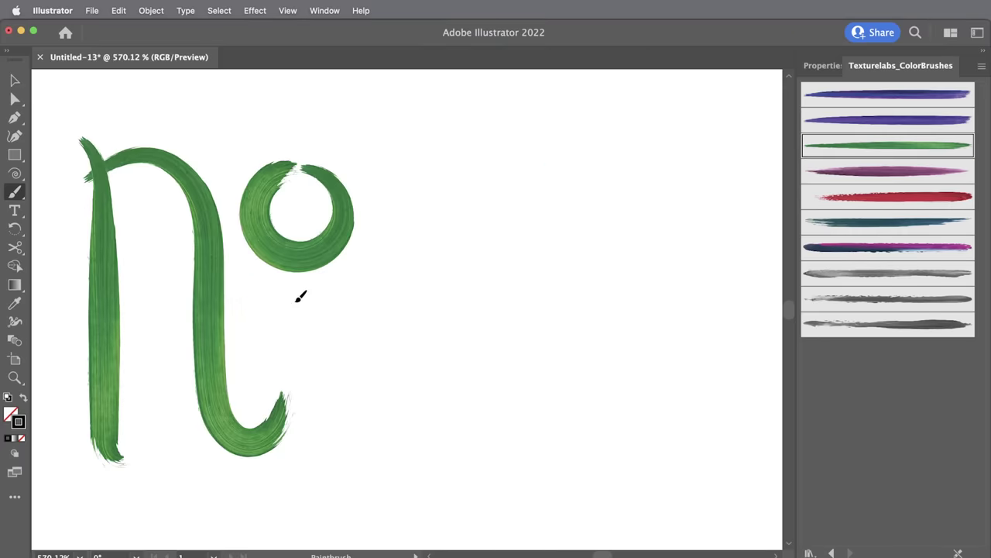
left_click_drag(248, 310, 356, 300)
scroll(379, 284, "right", 2)
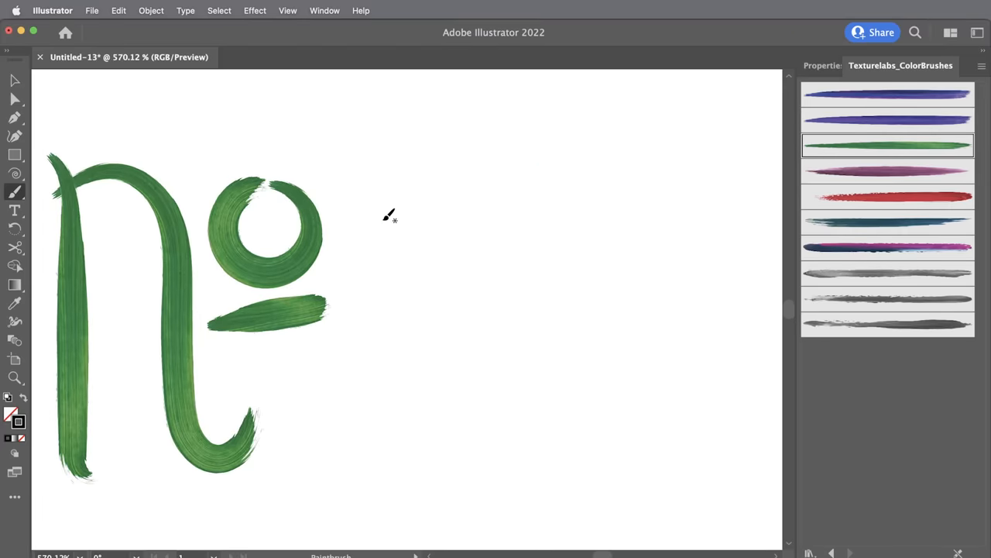
mouse_move(364, 215)
left_mouse_down()
mouse_move(424, 150)
mouse_move(424, 449)
mouse_move(488, 426)
mouse_move(537, 443)
left_mouse_up()
Place a green brush sample above, then paint the digit 8 beside the 1
key("v")
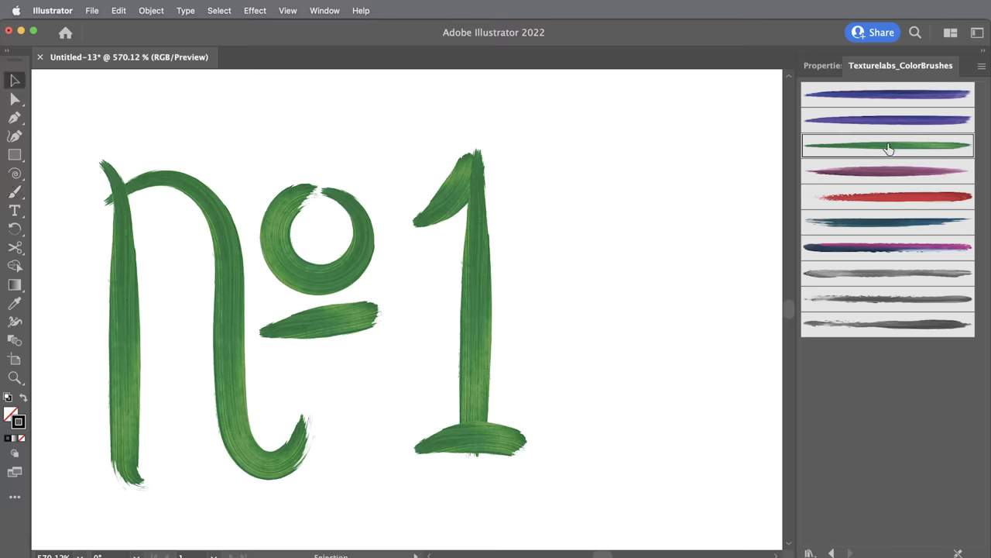
left_click_drag(887, 152, 597, 106)
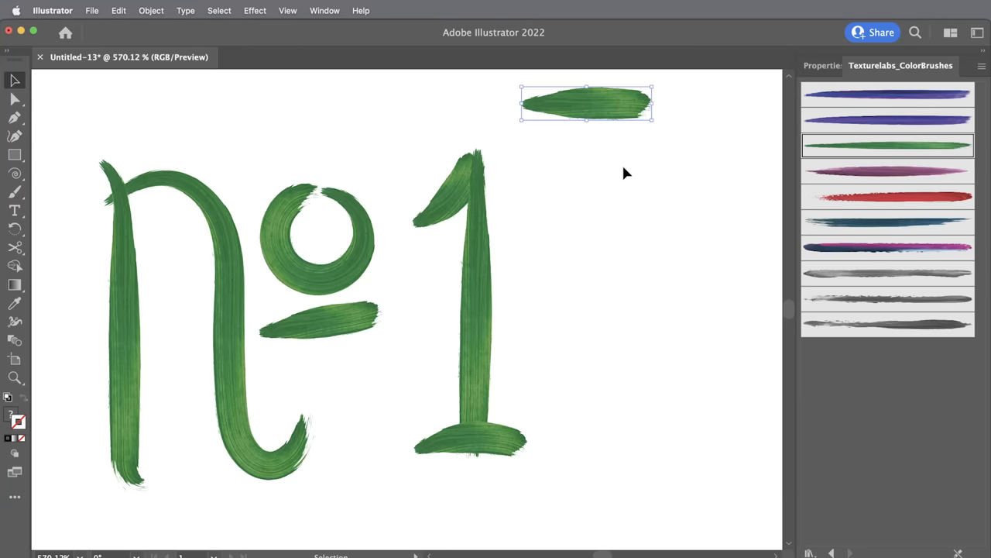
key("b")
scroll(612, 222, "up", 1)
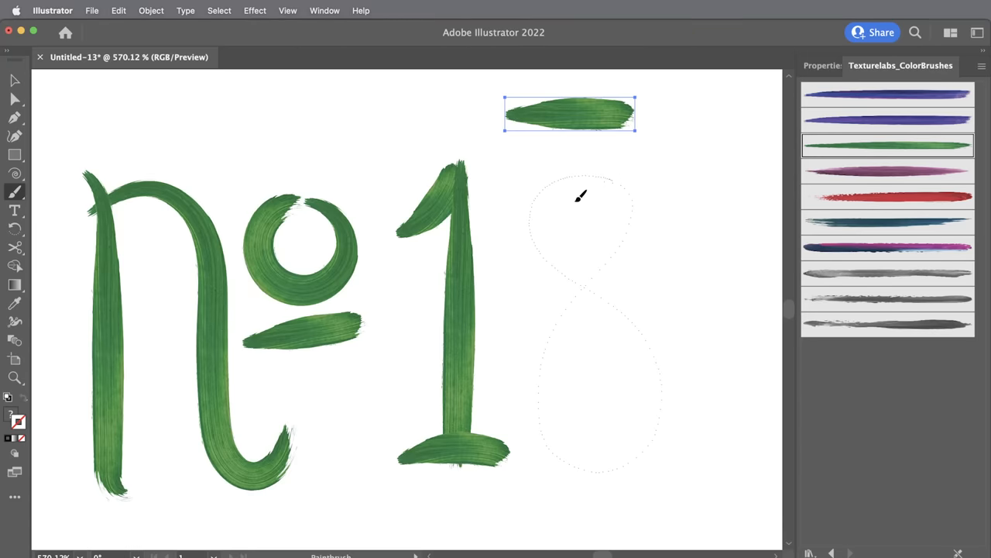
left_click_drag(580, 196, 580, 196)
key("v")
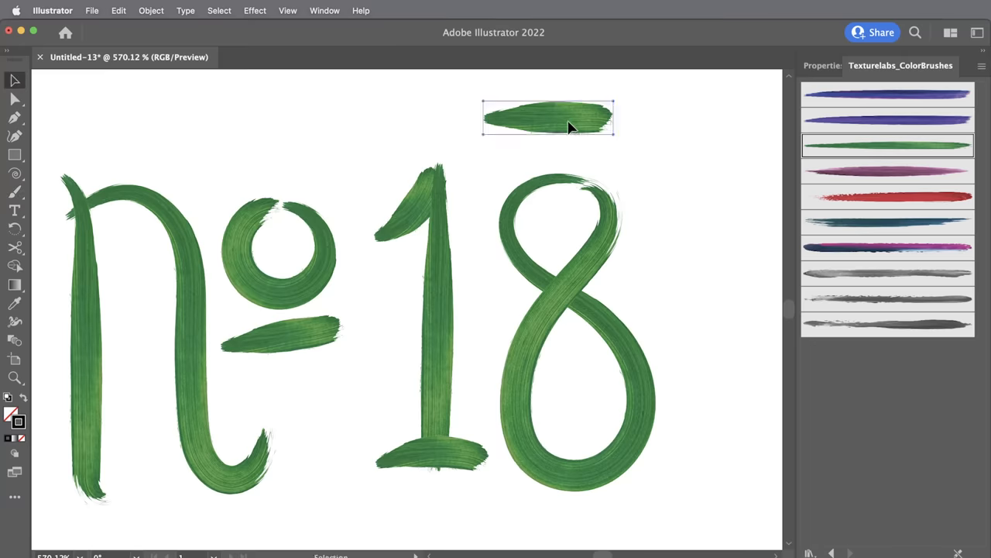
scroll(581, 194, "right", 2)
Zoom in on the 8 and delete its unwanted stroke
key("z")
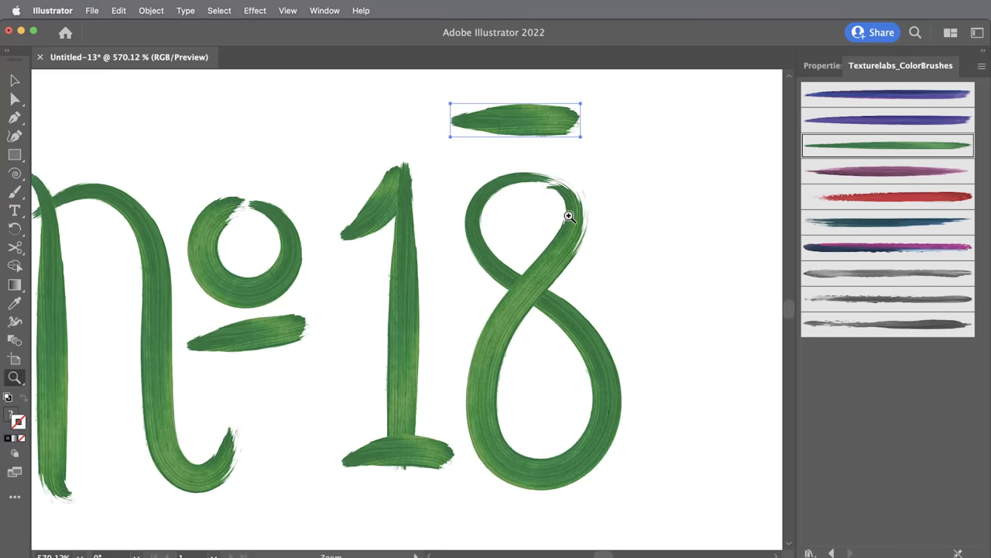
left_click(604, 233)
key("v")
left_click_drag(556, 351, 519, 346)
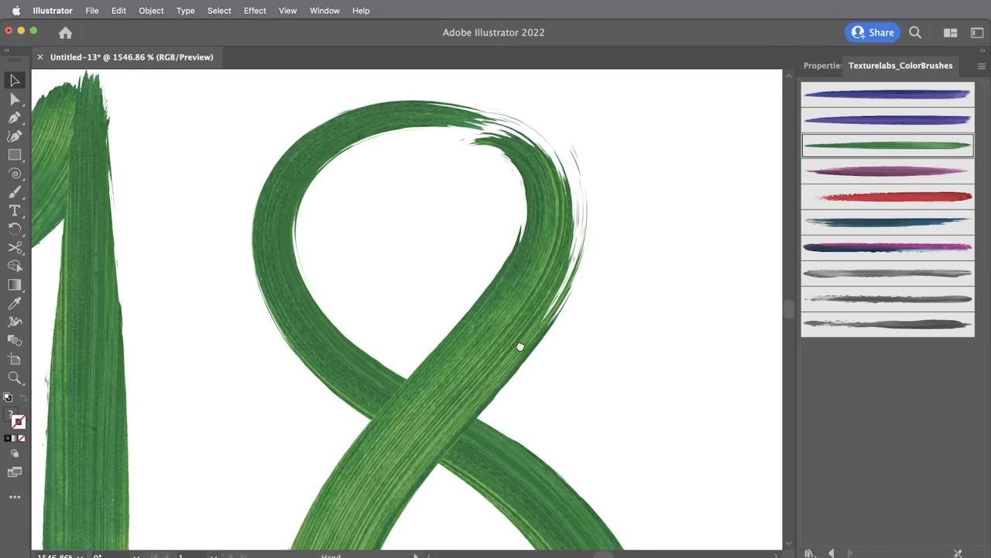
scroll(609, 285, "down", 5)
left_click(624, 281)
key("BackSpace")
scroll(624, 281, "right", 2)
Paint a trial angled green brush stroke in the empty space right of the 18
key("b")
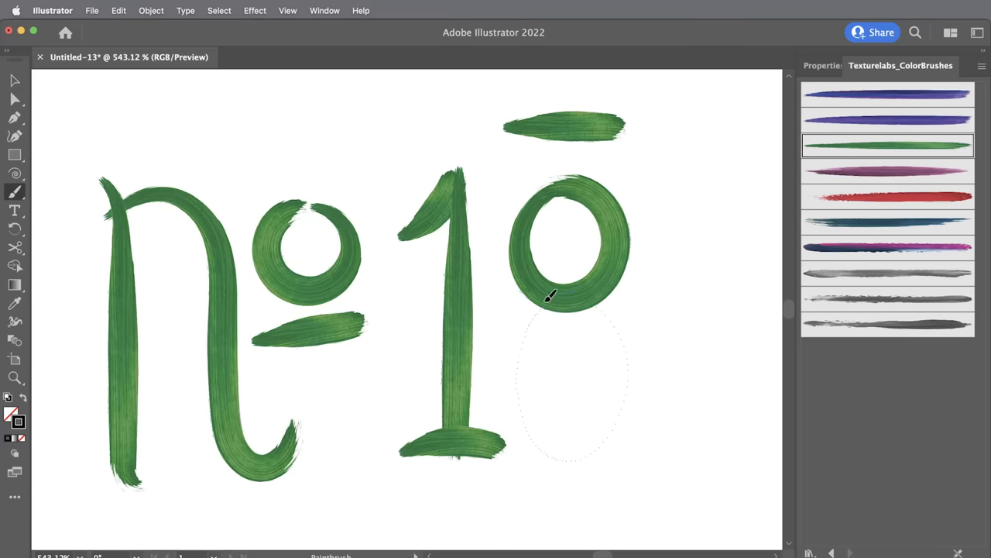
key("v")
key("space")
left_click_drag(716, 352, 531, 344)
key("b")
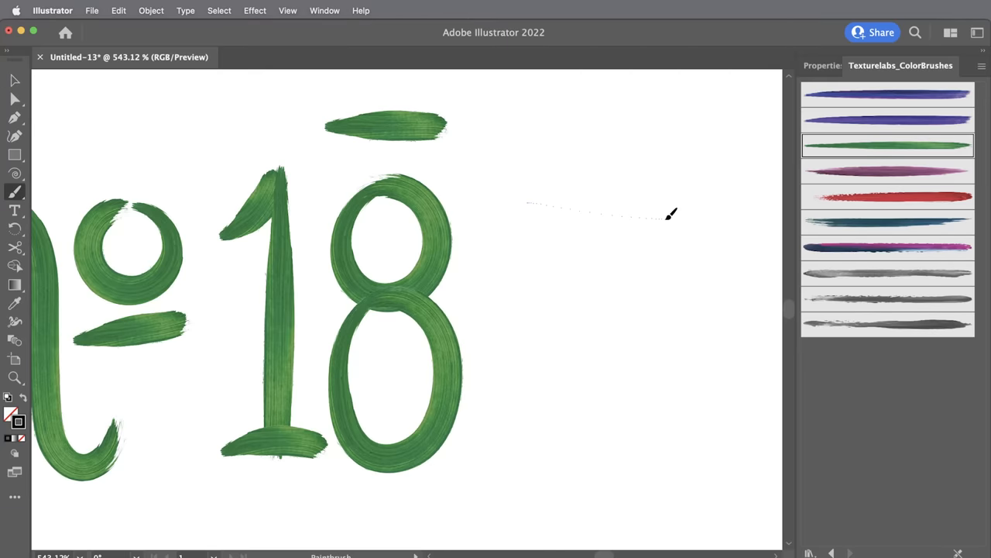
left_click_drag(657, 377, 656, 377)
Move the green brush sample aside, then delete it together with the trial angled stroke
key("v")
key("z")
left_click_drag(671, 224, 775, 313)
key("space")
left_click_drag(666, 309, 666, 357)
key("v")
left_click_drag(155, 132, 597, 208)
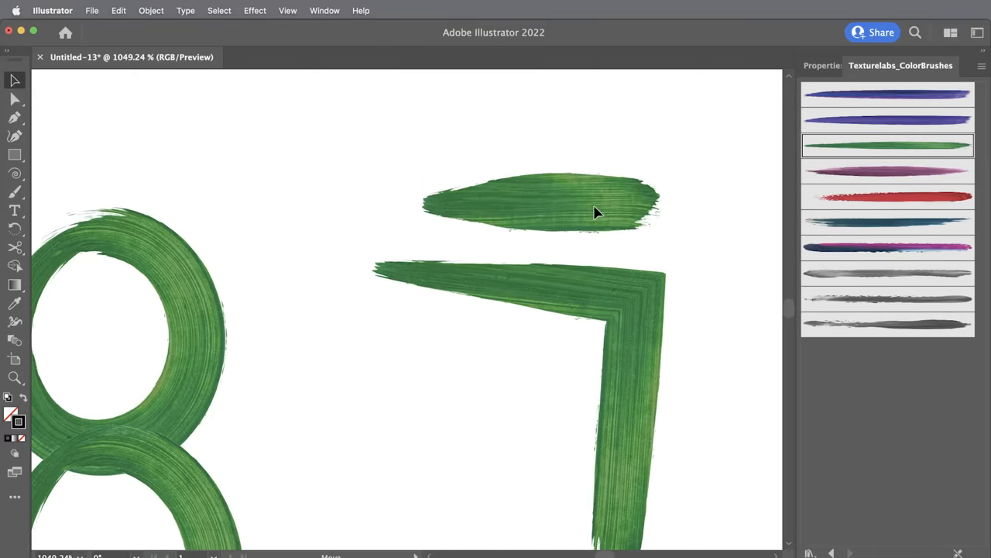
key("space")
left_click_drag(573, 248, 451, 183)
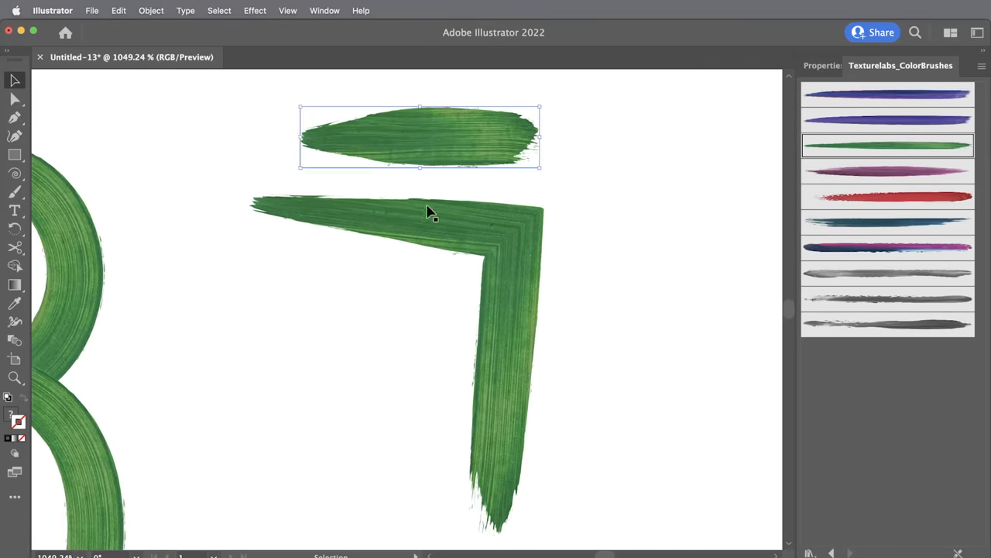
scroll(583, 377, "down", 3)
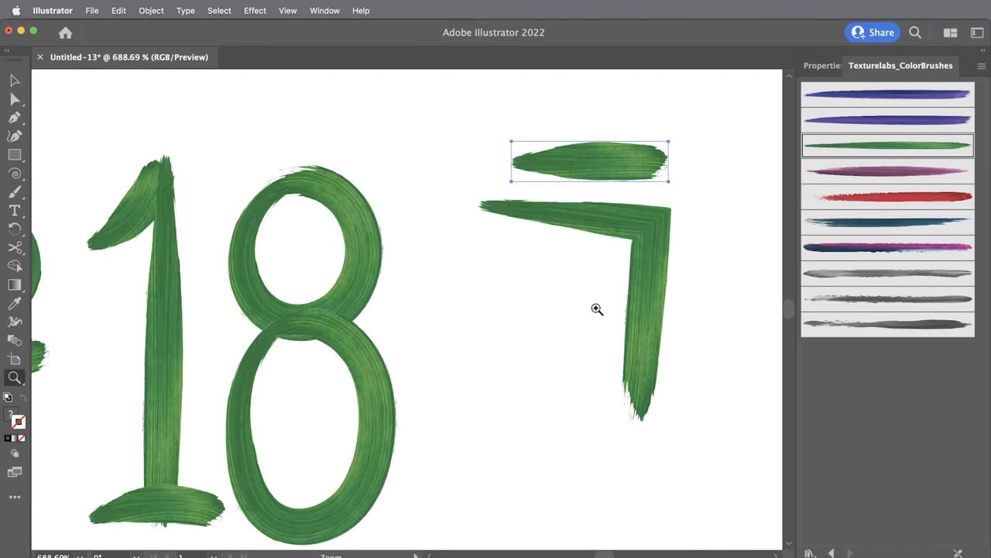
left_click_drag(480, 144, 674, 426)
key("BackSpace")
Paint the upright and bowls of the letter B with the green art brush
key("space")
key("b")
mouse_move(515, 194)
left_mouse_down()
mouse_move(494, 173)
mouse_move(535, 491)
left_mouse_up()
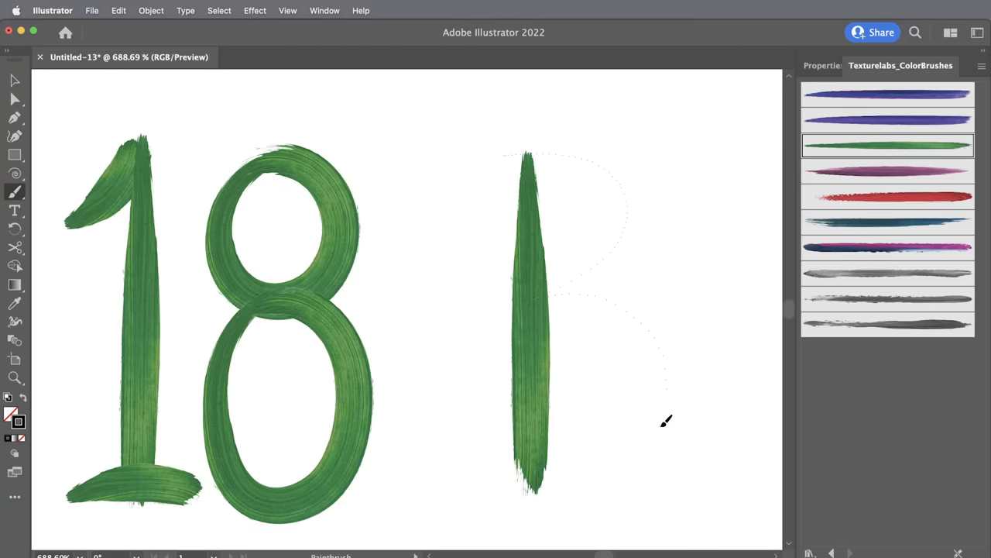
left_click_drag(643, 446, 498, 433)
Delete the misdrawn bowl and repaint the B's upper and lower bowls
key("v")
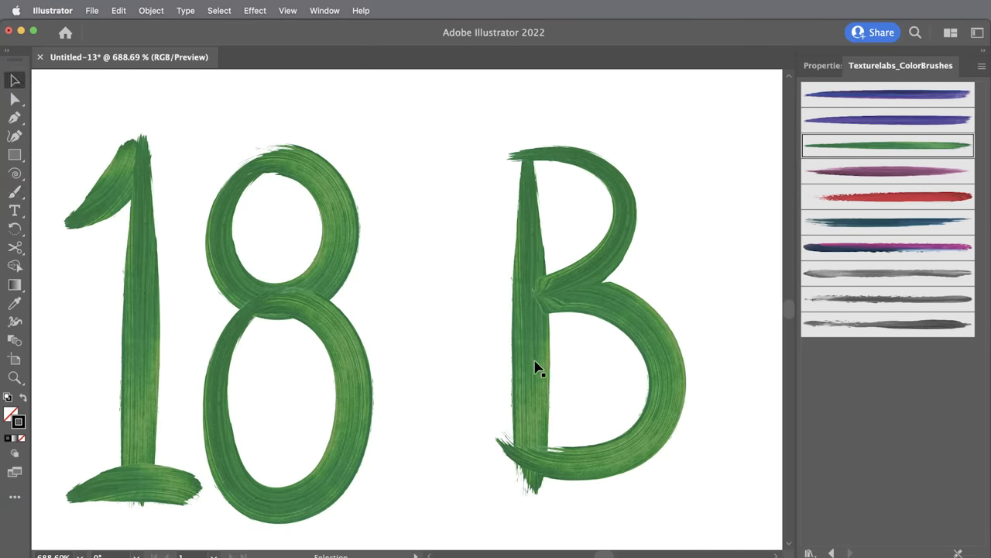
left_click(569, 310)
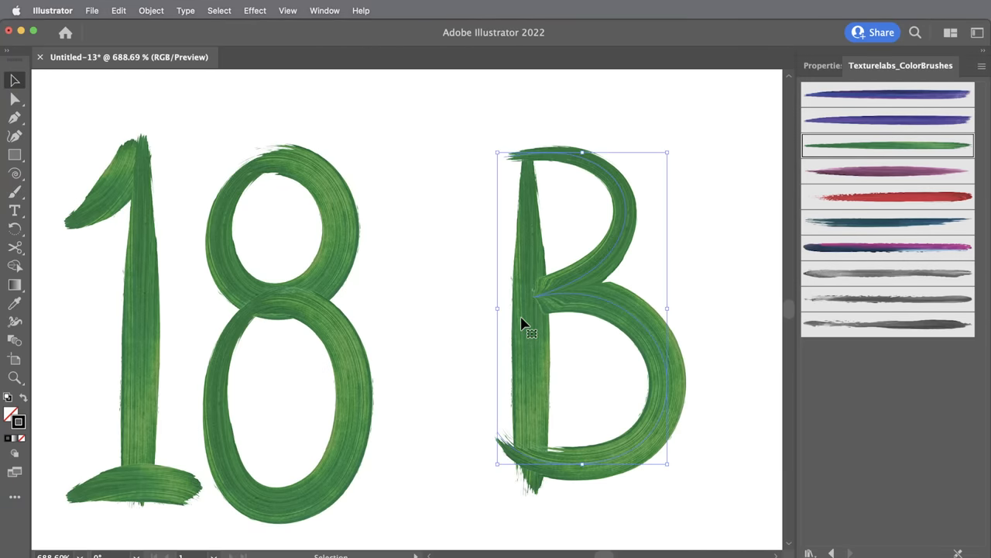
key("BackSpace")
key("b")
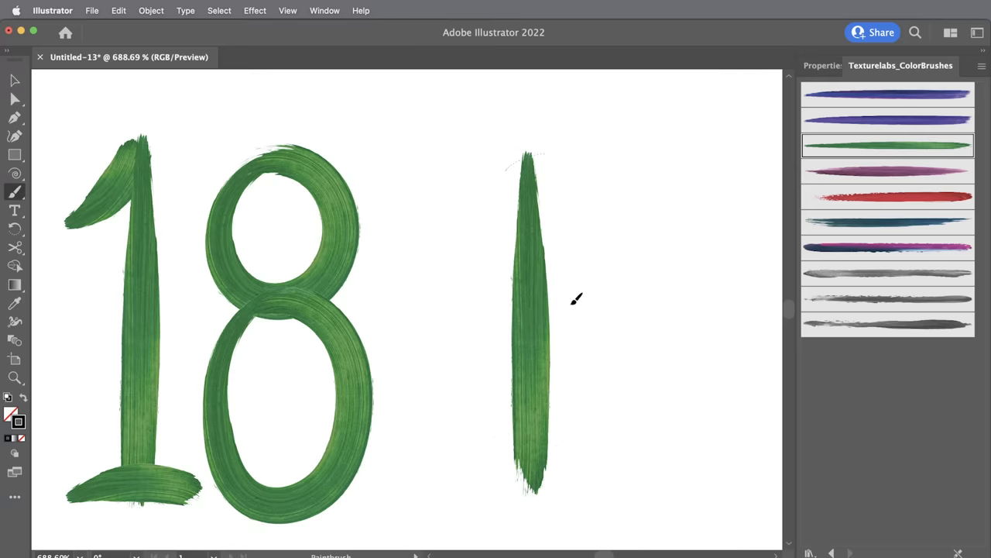
left_click_drag(554, 306, 546, 310)
left_click_drag(515, 455, 512, 461)
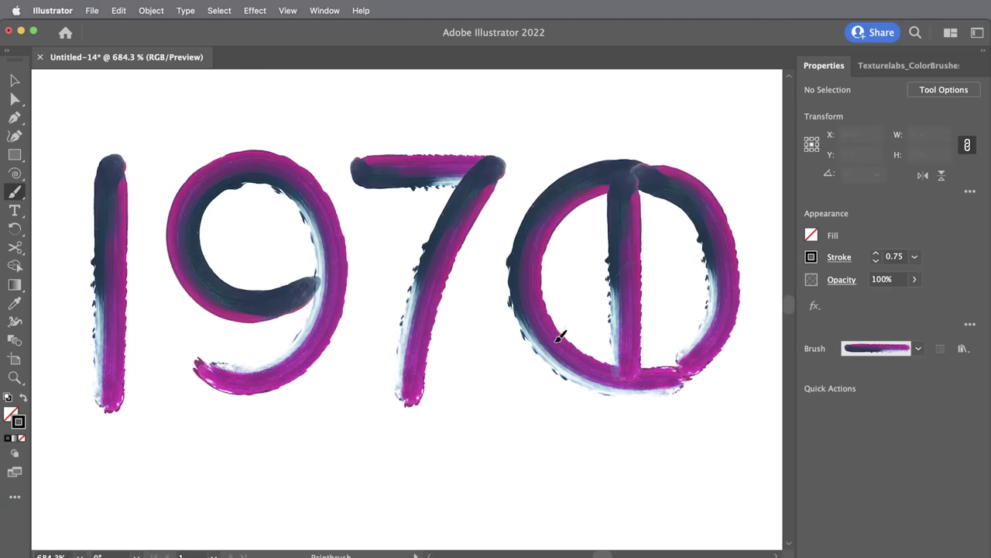
Paint the two peace-sign diagonals inside the 0 of 1970
left_click_drag(623, 263, 559, 337)
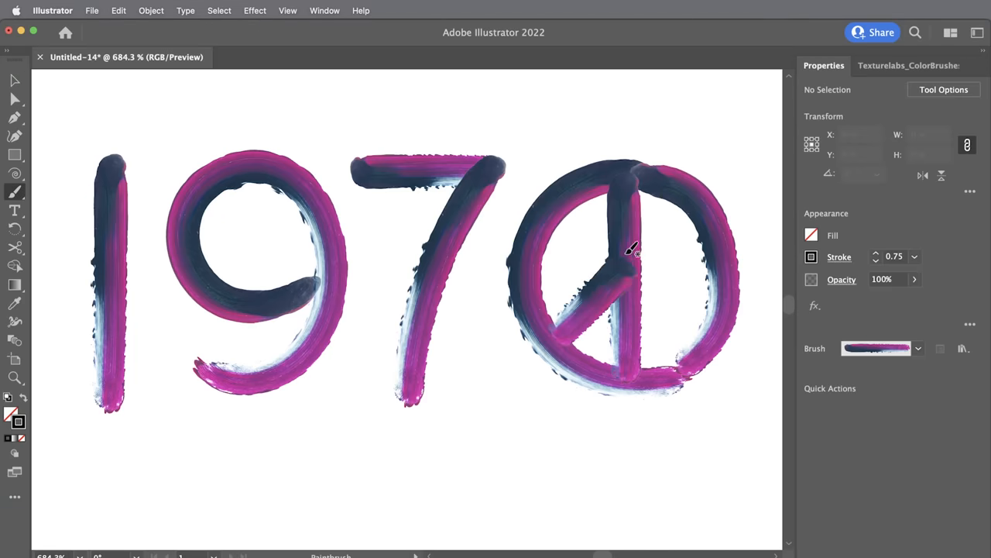
left_click_drag(631, 251, 717, 341)
key("v")
Select all the 1970 brush strokes and set their stroke weight to 1 pt
left_click_drag(738, 445, 85, 128)
scroll(374, 350, "down", 5)
scroll(505, 331, "down", 3)
scroll(532, 320, "up", 4)
scroll(533, 320, "up", 4)
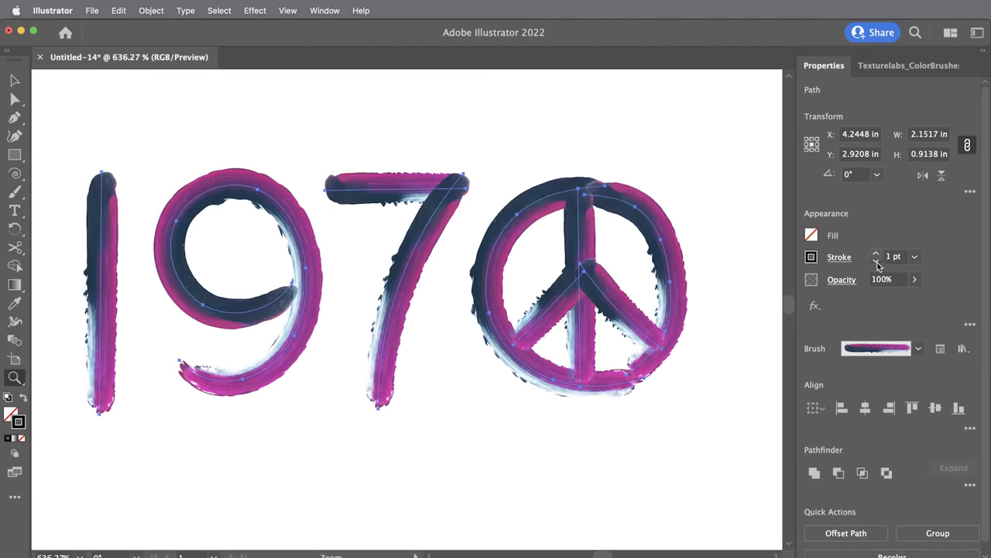
left_click(876, 253)
left_click(876, 261)
left_click(876, 253)
scroll(542, 294, "down", 2)
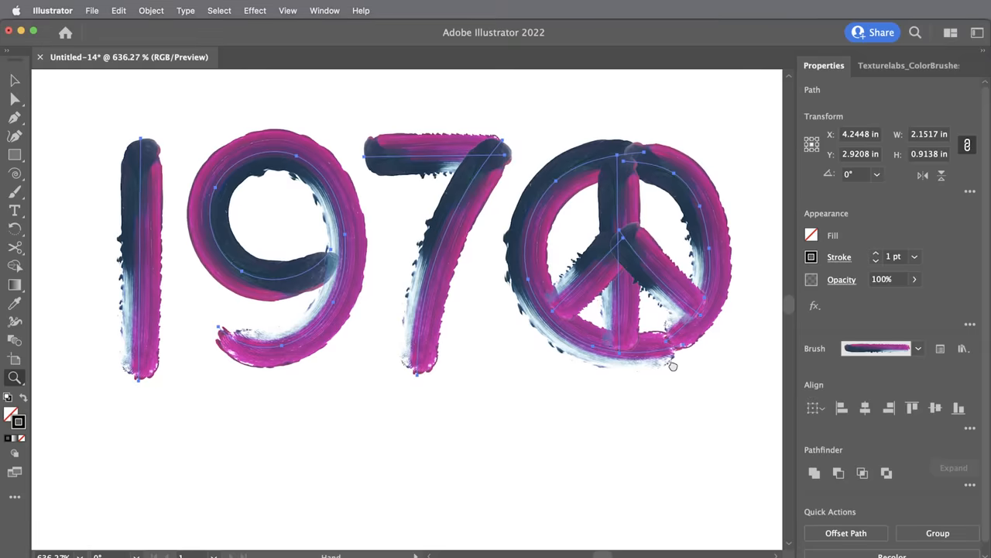
Paint a horizontal underline beneath 1970 and zoom in on the 7's paint texture
key("b")
left_click_drag(596, 417, 680, 418)
key("v")
left_click(604, 462)
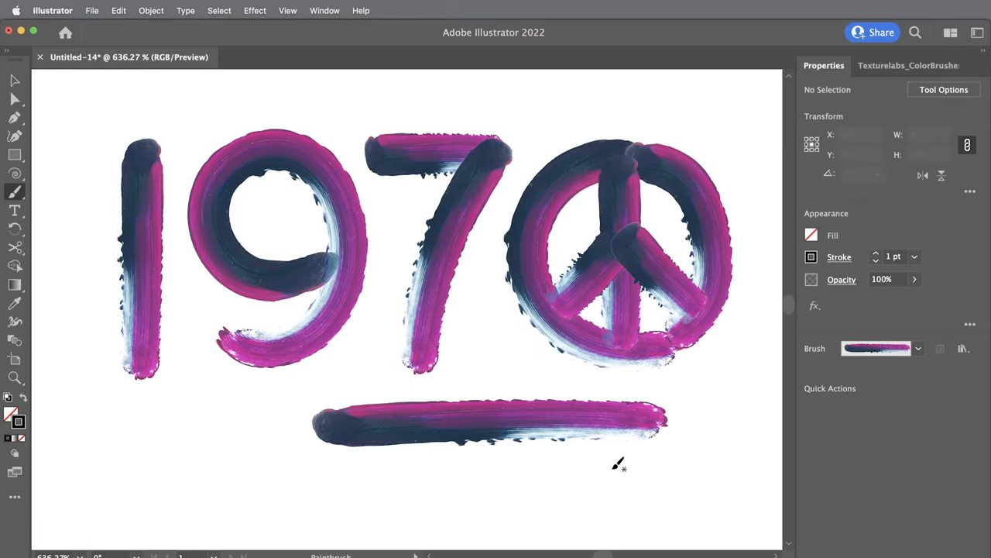
key("z")
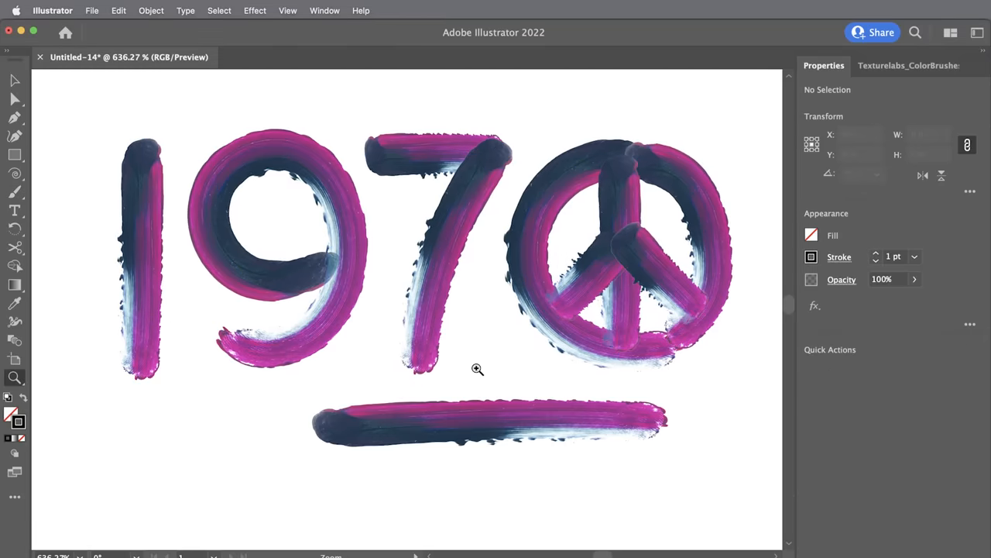
left_click_drag(472, 365, 526, 297)
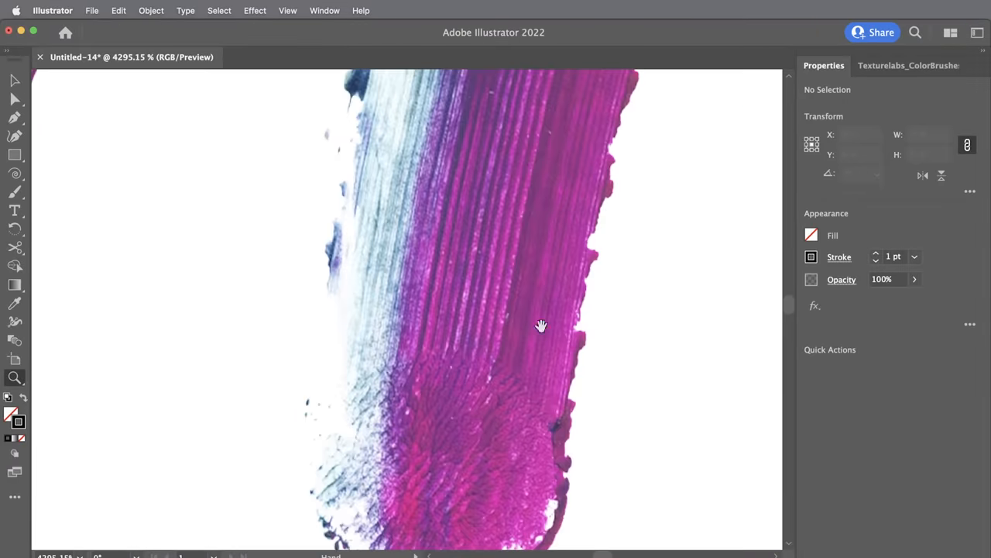
scroll(527, 296, "up", 5)
scroll(523, 301, "up", 5)
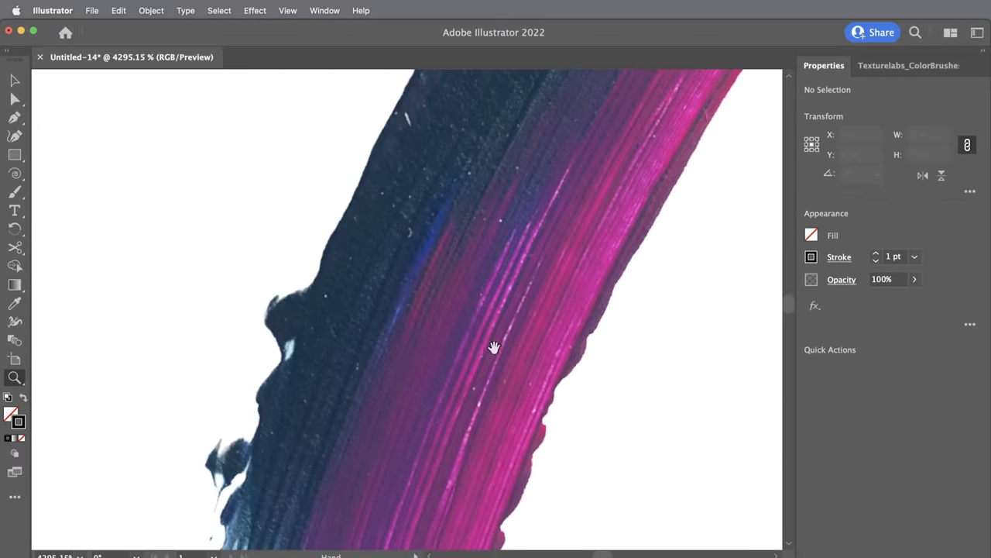
scroll(519, 304, "up", 3)
scroll(511, 456, "down", 5, "alt")
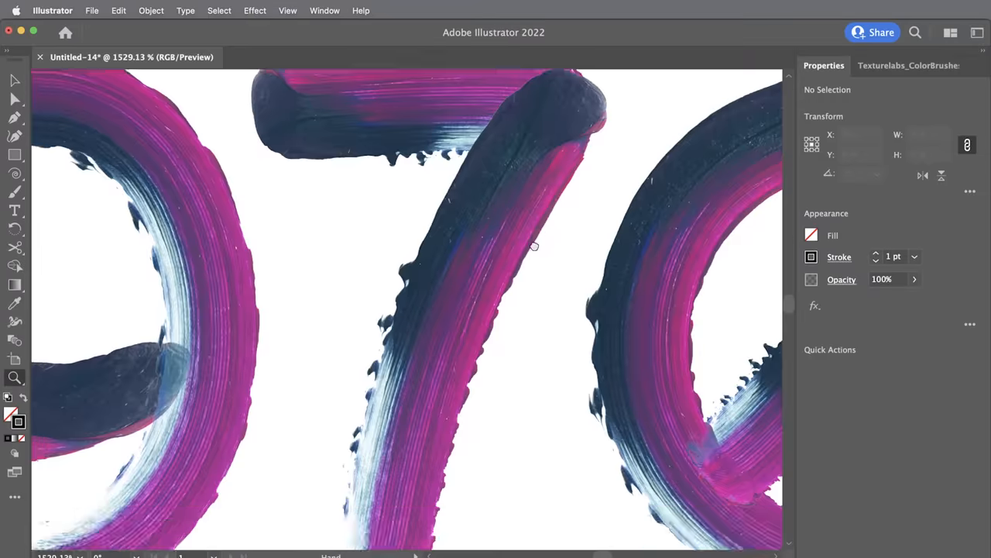
scroll(538, 232, "down", 5)
scroll(542, 310, "down", 3)
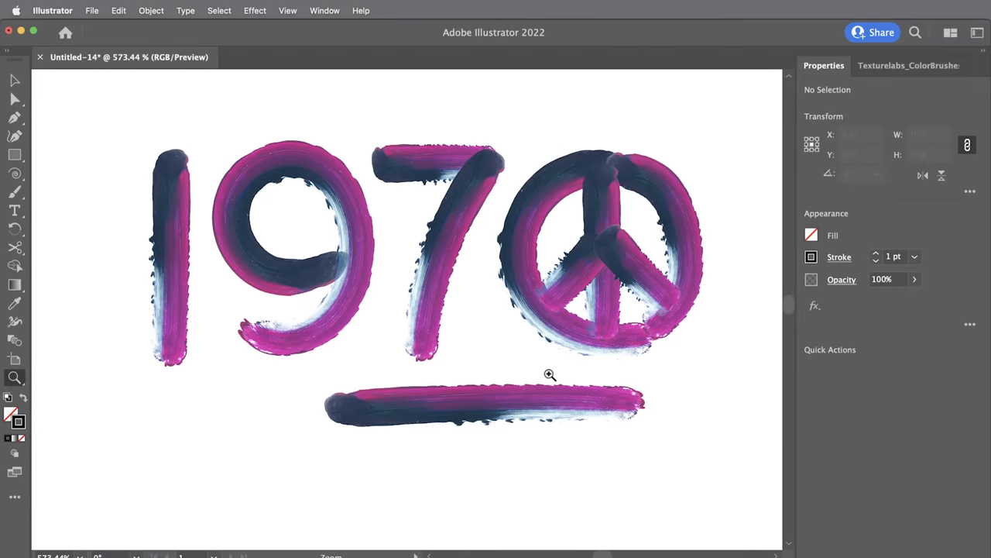
scroll(566, 385, "down", 5)
scroll(232, 140, "down", 3)
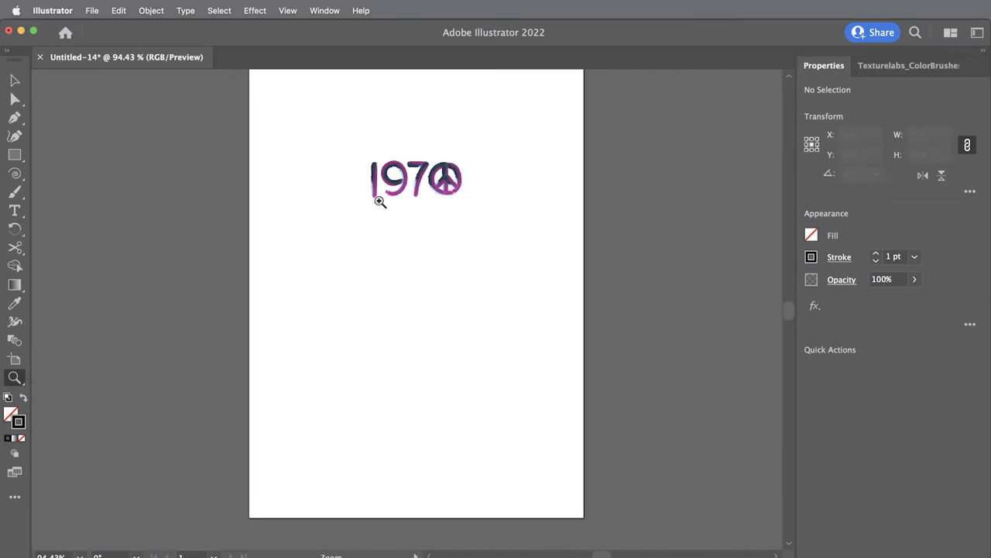
Paint a large trial 7 across the page and select it
key("b")
left_click_drag(309, 223, 519, 223)
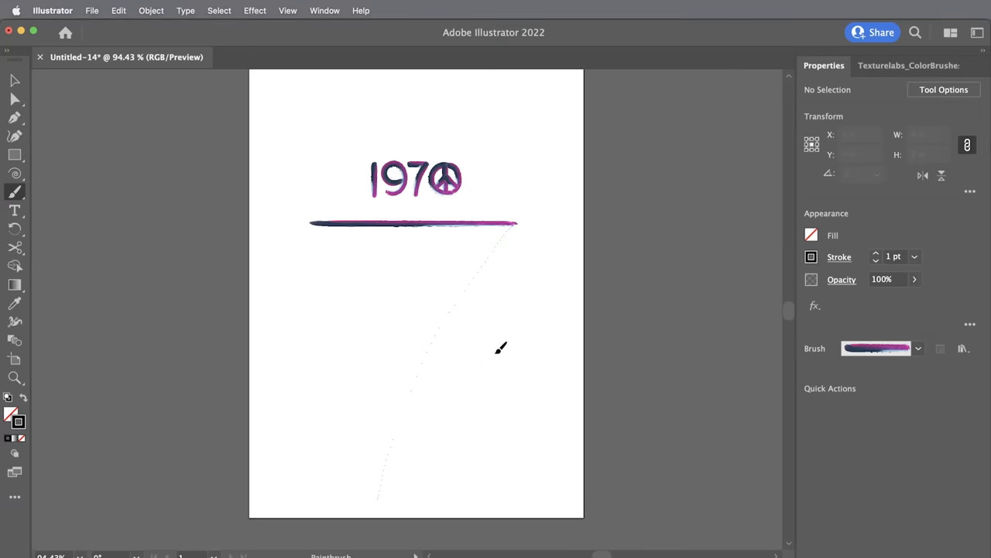
left_click_drag(499, 348, 378, 496)
key("v")
left_click(481, 225)
Set the 7's stroke to 10 pt, stop the slow art-brush application, delete the path and zoom to 1970
left_click(894, 256)
key("Return")
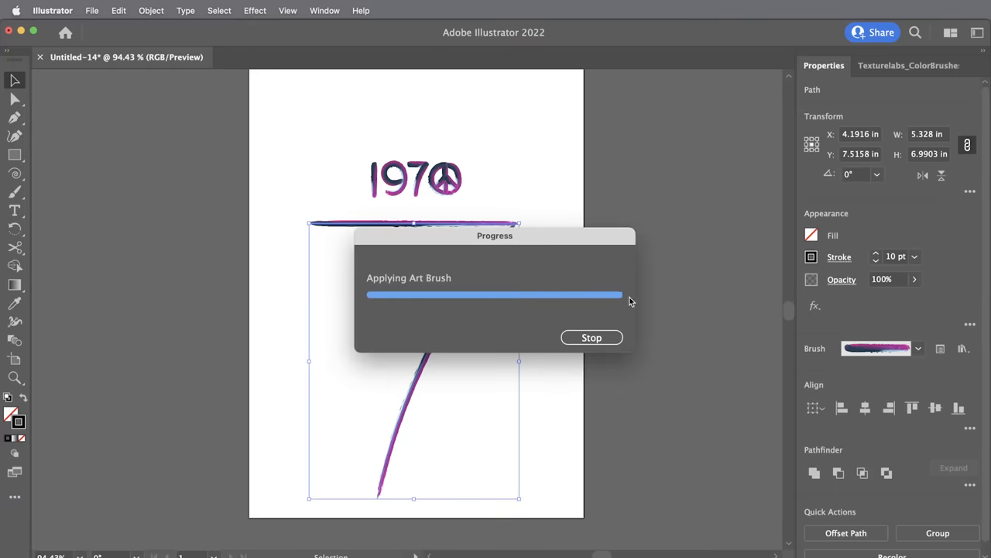
left_click(592, 338)
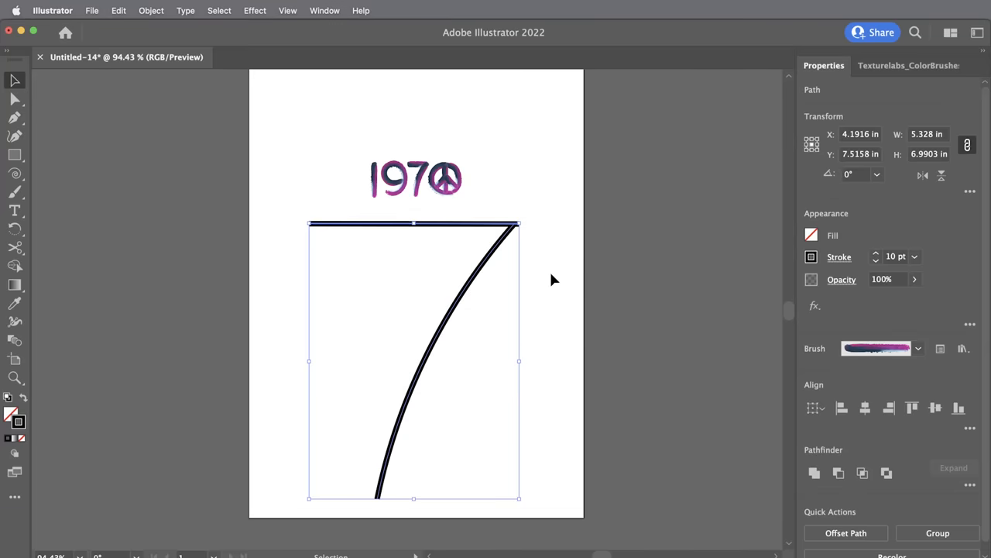
key("BackSpace")
key("z")
mouse_move(439, 173)
left_mouse_down()
mouse_move(631, 314)
mouse_move(589, 334)
left_mouse_up()
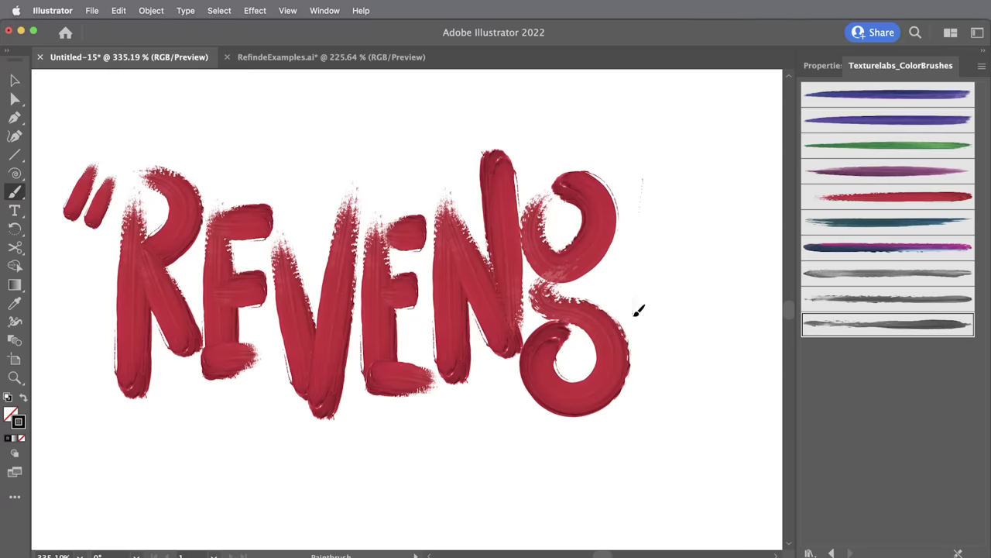
Paint the final E and the closing quotation marks of REVENGE in red brush strokes
mouse_move(636, 182)
left_mouse_down()
mouse_move(638, 311)
mouse_move(686, 190)
left_mouse_up()
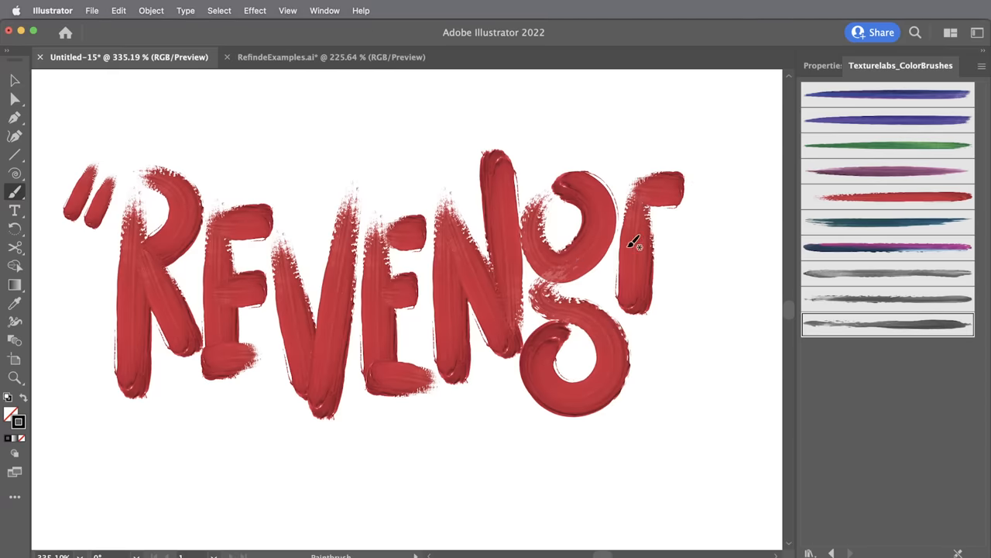
left_click_drag(629, 246, 691, 246)
left_click_drag(636, 295, 682, 296)
mouse_move(693, 159)
left_mouse_down()
mouse_move(709, 198)
mouse_move(732, 183)
left_mouse_up()
Select all the REVENGE strokes, paste them into the poster document and scale the lettering up
key("v")
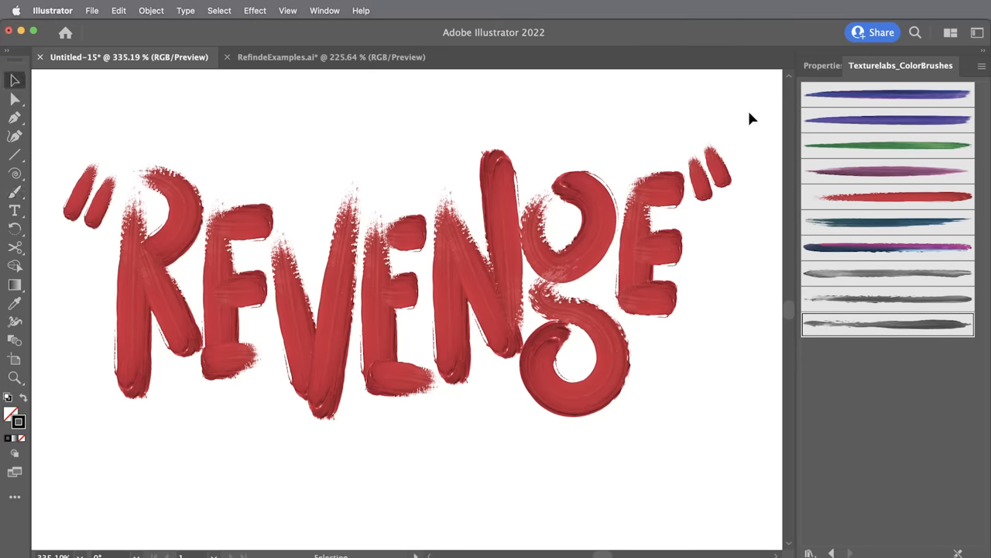
key("super+a")
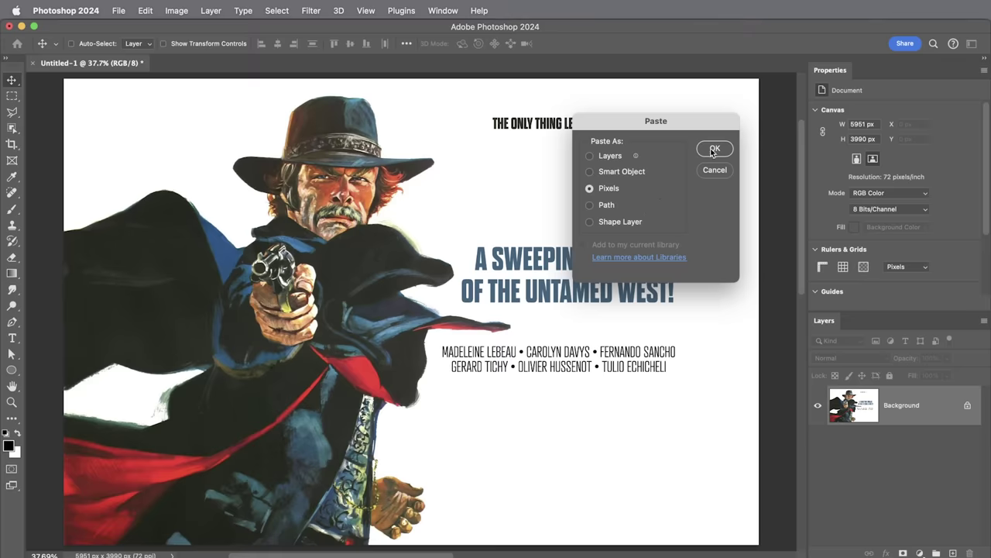
left_click(714, 150)
mouse_move(611, 186)
left_mouse_down()
mouse_move(673, 202)
mouse_move(720, 186)
left_mouse_up()
key("Return")
key("z")
left_click_drag(549, 222, 612, 222)
left_click_drag(433, 310, 511, 372)
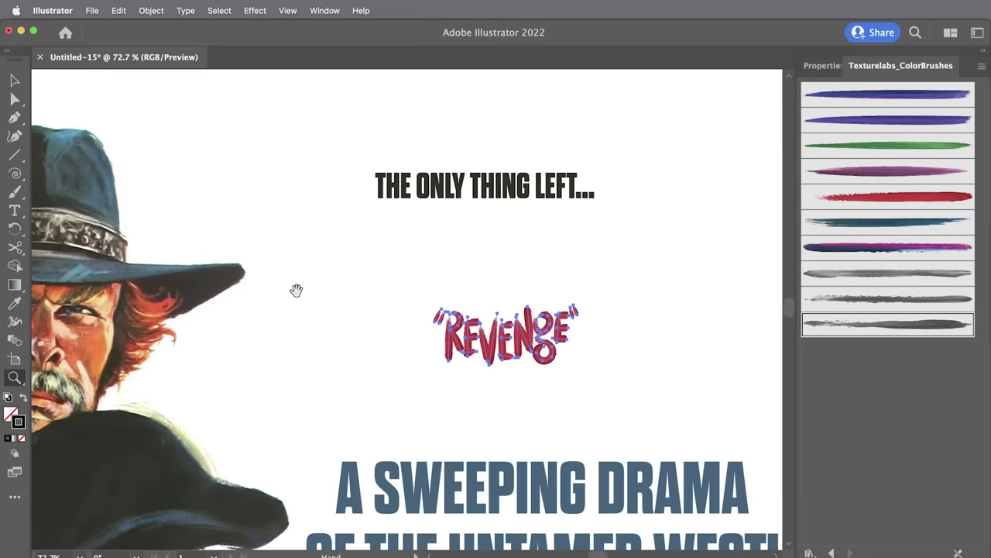
Flatten the transparency of the REVENGE lettering via Object > Flatten Transparency
left_click_drag(297, 290, 250, 248)
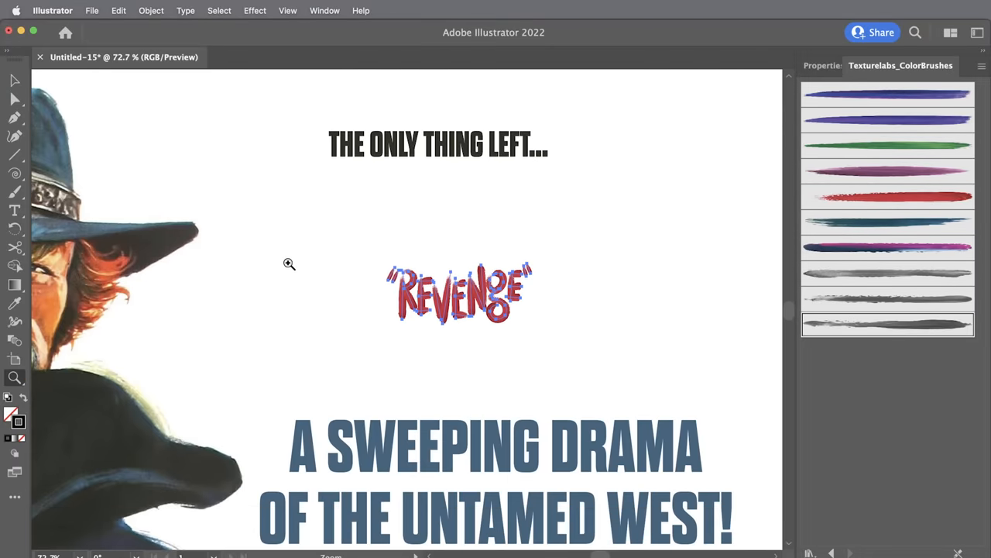
key("v")
left_click(151, 10)
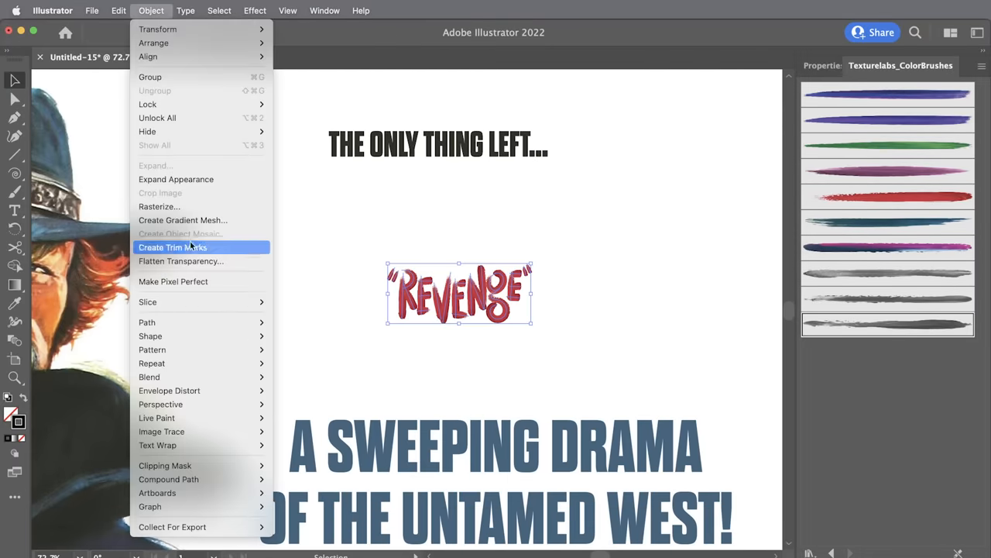
left_click(219, 262)
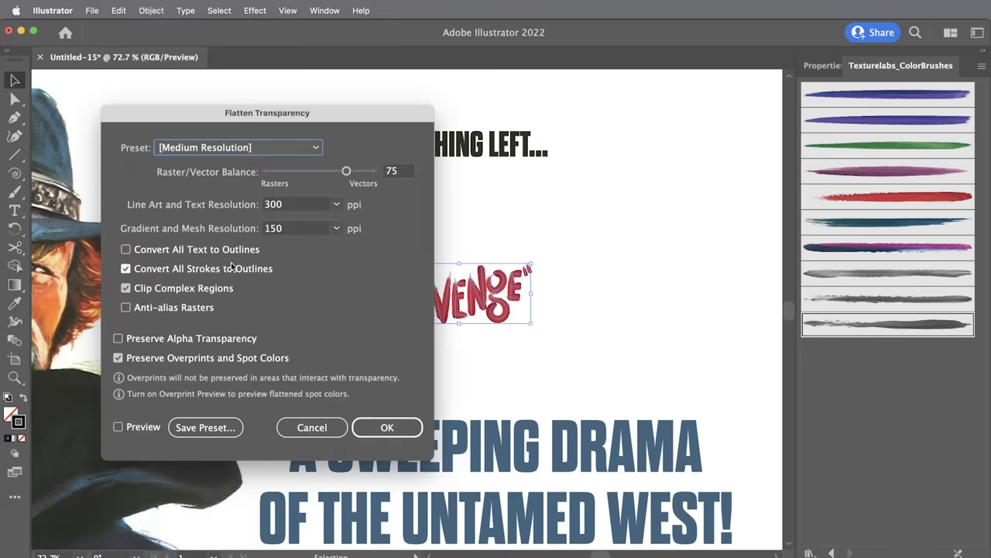
left_click(386, 427)
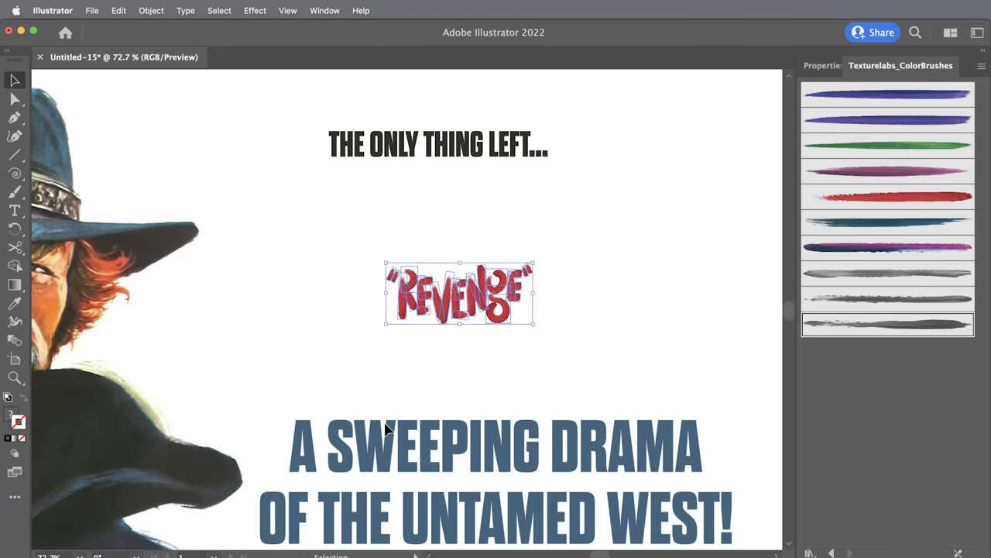
Zoom in and check the flattened REVENGE in outline view, then return to preview
key("z")
left_click_drag(534, 341, 682, 418)
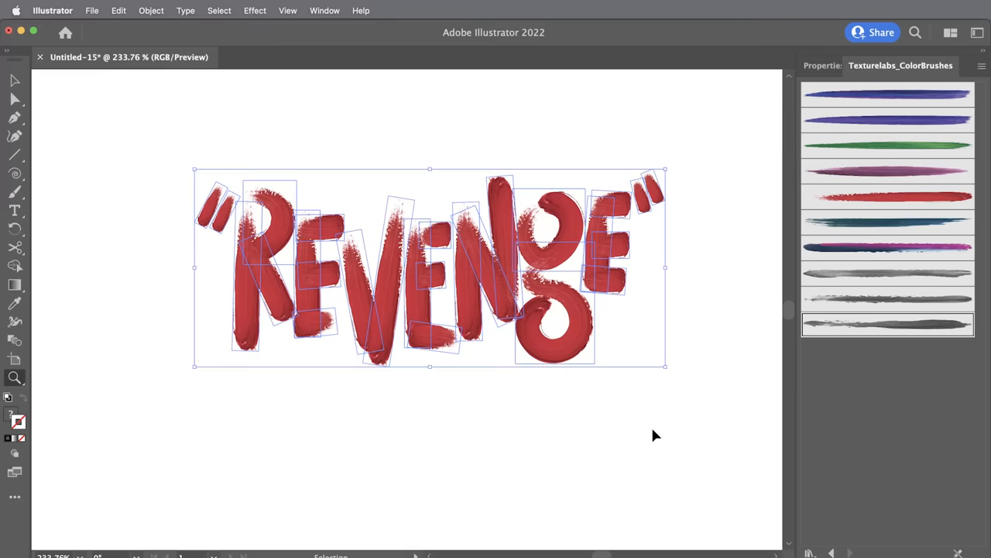
key("super+y")
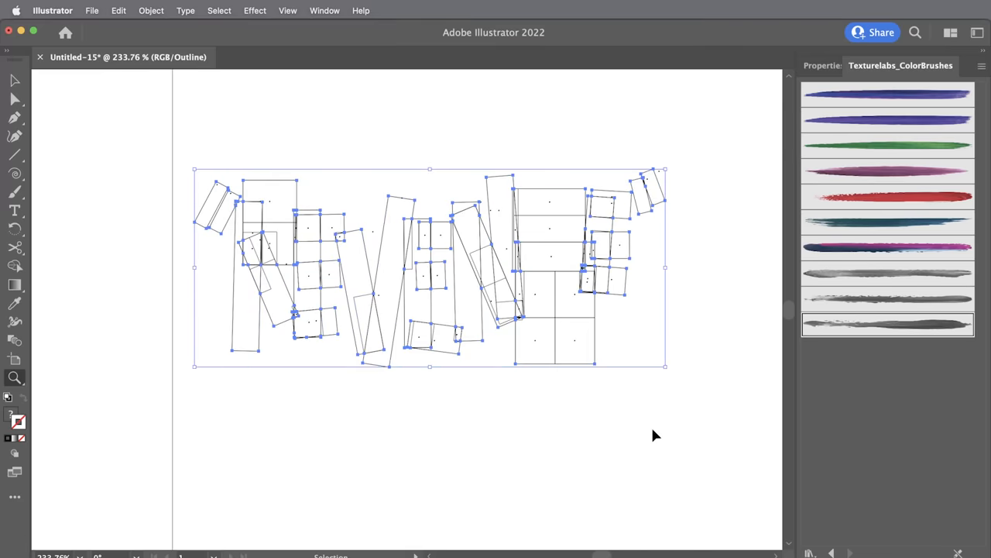
key("super+y")
left_click_drag(619, 416, 477, 377)
Resize and reposition REVENGE between the tagline and headline, then fit the poster in the window
key("v")
scroll(442, 333, "down", 3)
left_click(488, 324)
left_click_drag(481, 323, 316, 323)
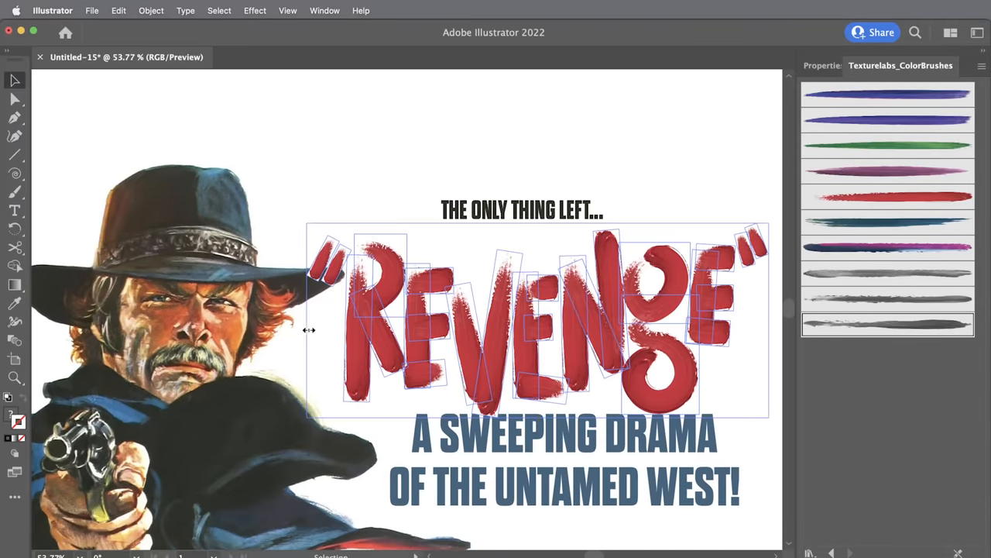
left_click_drag(496, 333, 501, 310)
left_click(499, 310)
scroll(511, 306, "down", 3)
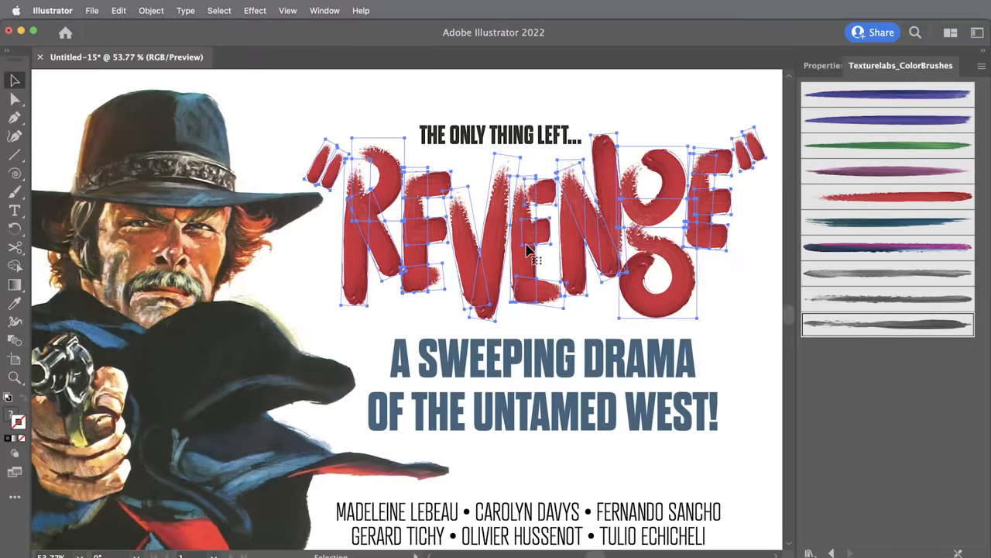
key("a")
scroll(528, 256, "up", 3)
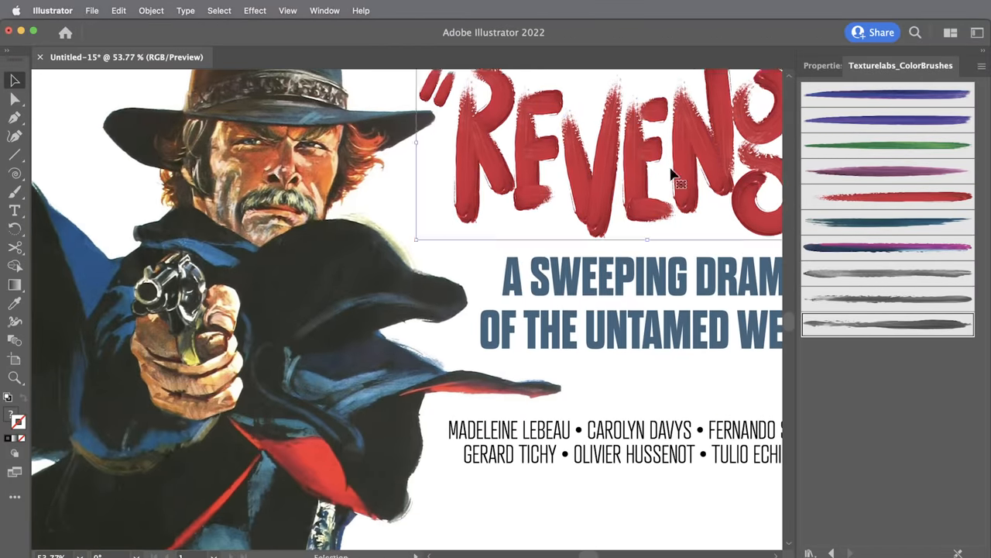
left_click_drag(534, 264, 356, 317)
scroll(402, 295, "left", 5)
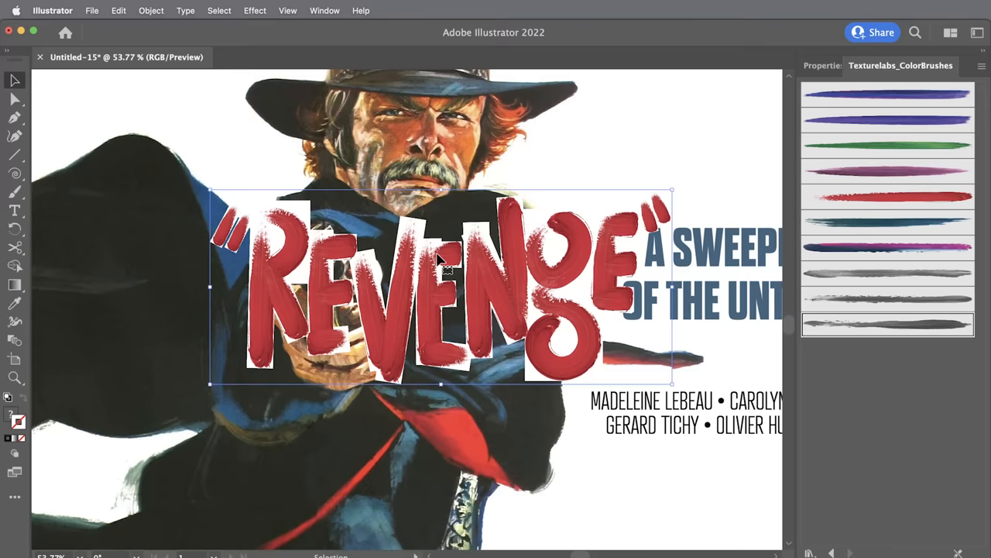
scroll(444, 263, "down", 5)
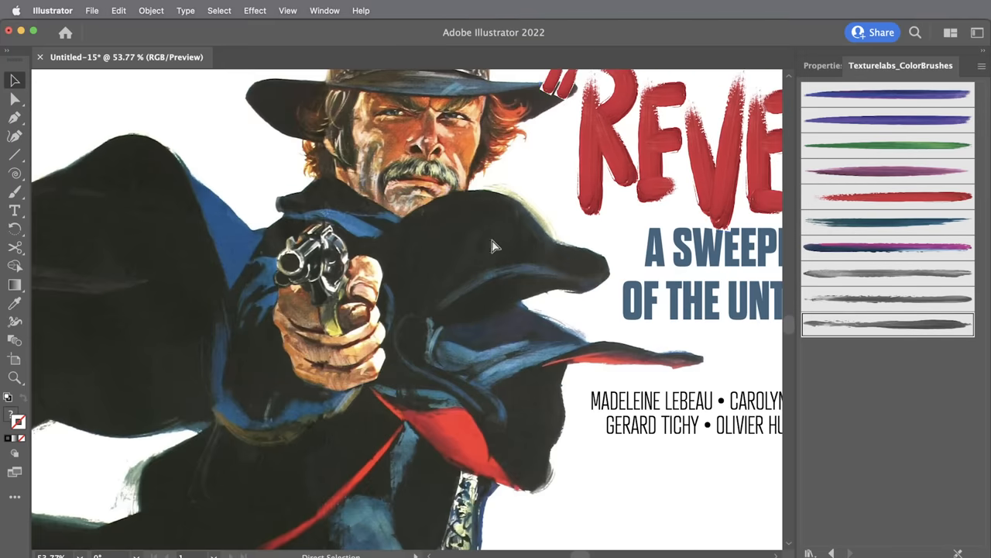
key("cmd+0")
Paste REVENGE into Photoshop as pixels and enlarge it across most of the canvas width
key("cmd+z")
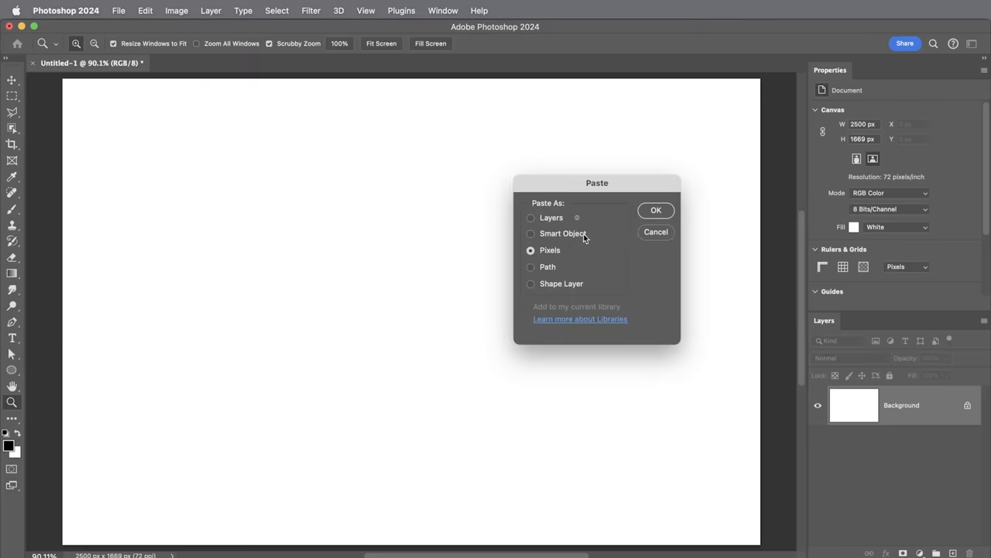
left_click(654, 209)
left_click_drag(463, 312, 740, 304)
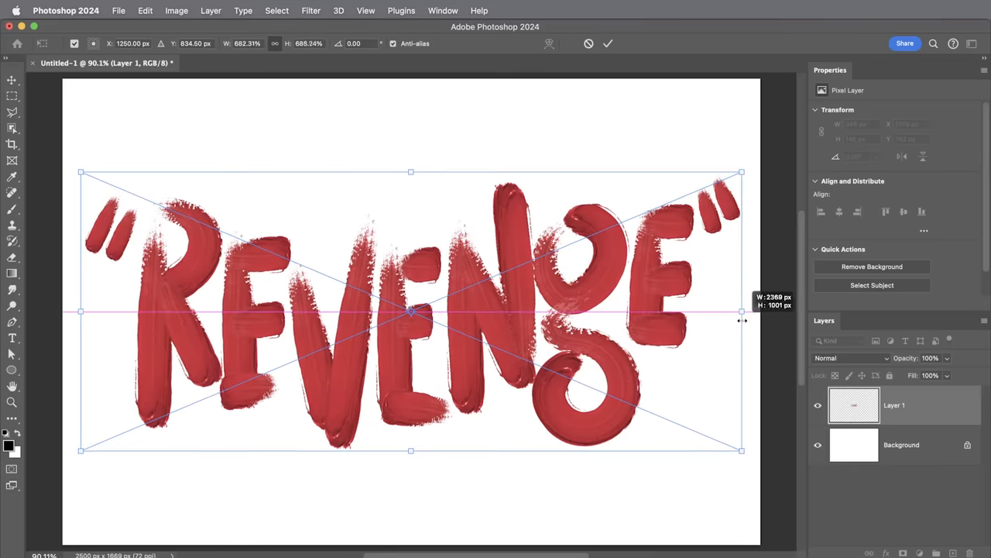
key("Return")
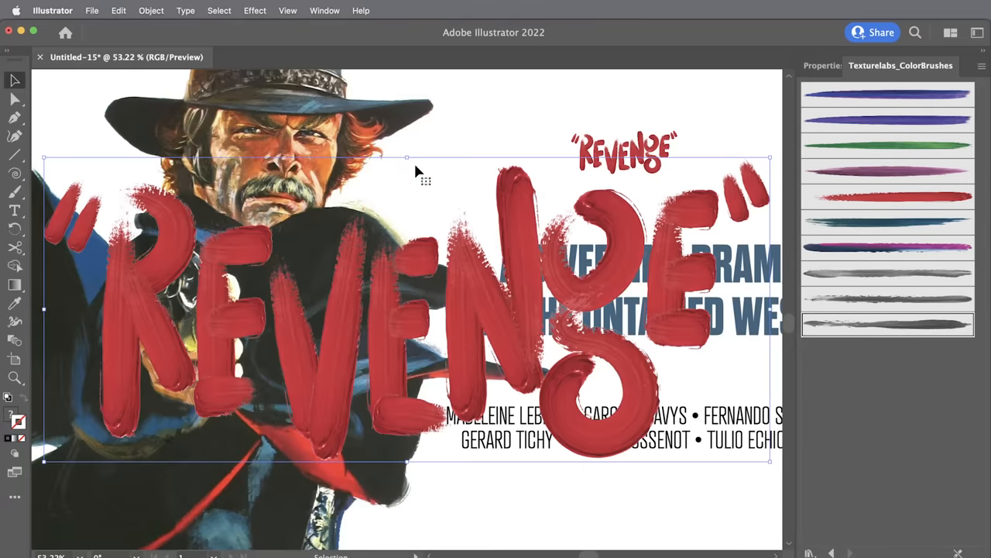
Rescale the pasted REVENGE copy to span the cowboy and headline on the poster
mouse_move(408, 159)
left_mouse_down()
mouse_move(325, 310)
mouse_move(465, 248)
left_mouse_up()
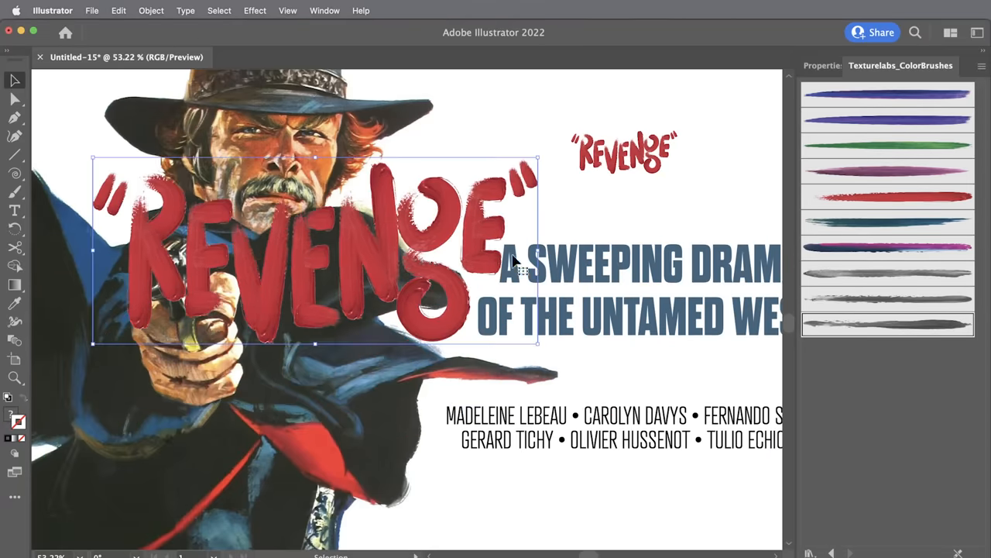
left_click_drag(537, 249, 446, 354)
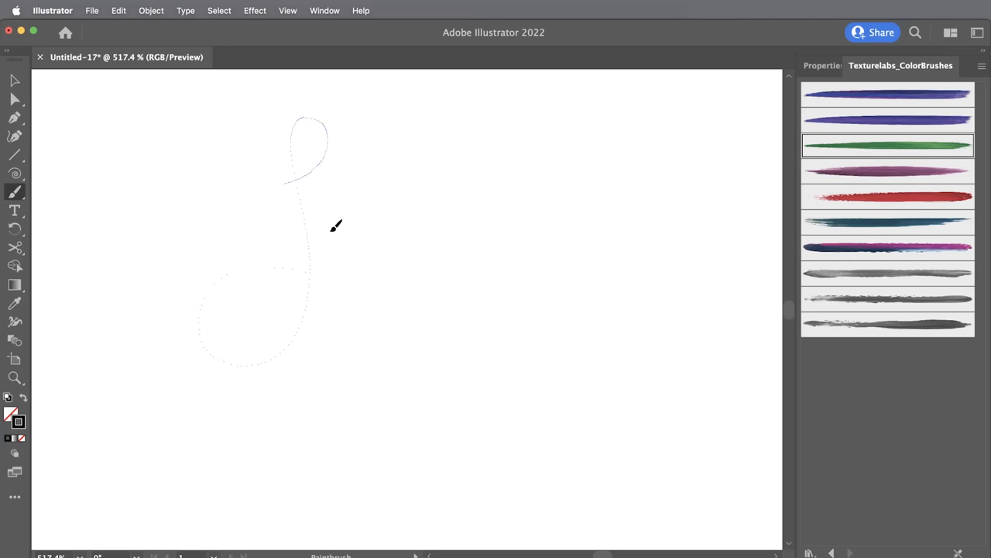
Paint the word Last in green brush strokes, redoing the a and crossing the t
left_click_drag(336, 226, 336, 226)
left_click_drag(283, 186, 208, 184)
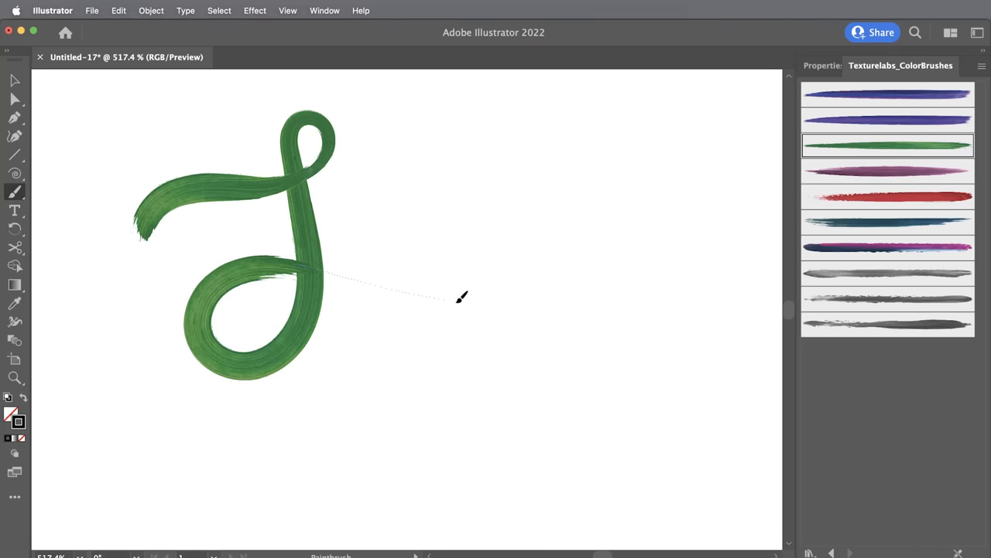
left_click_drag(478, 298, 533, 267)
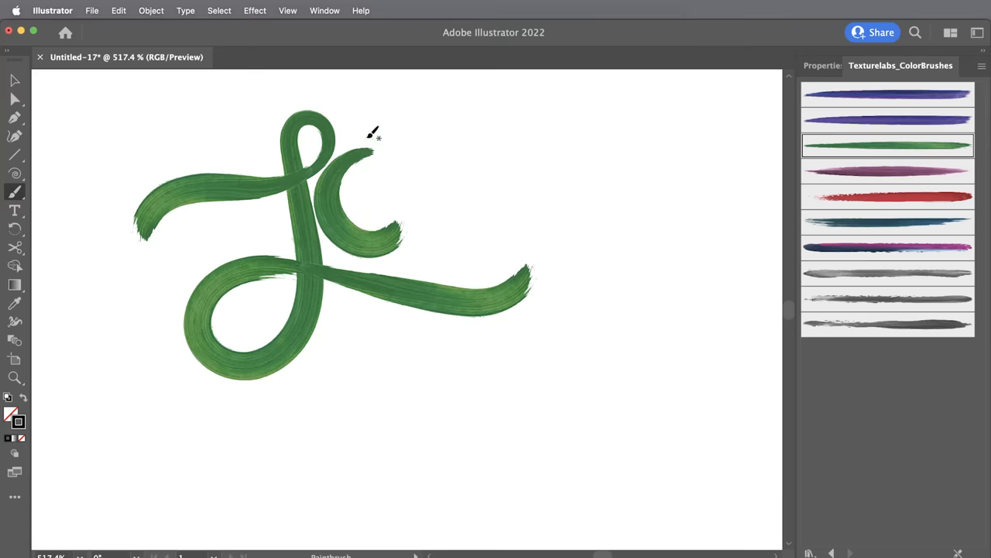
key("super+z")
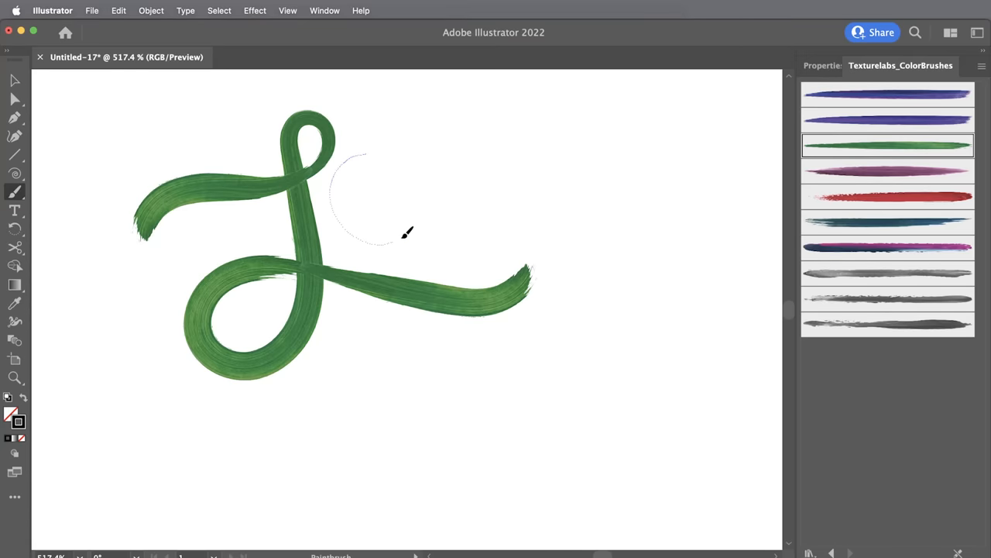
left_click_drag(411, 230, 410, 267)
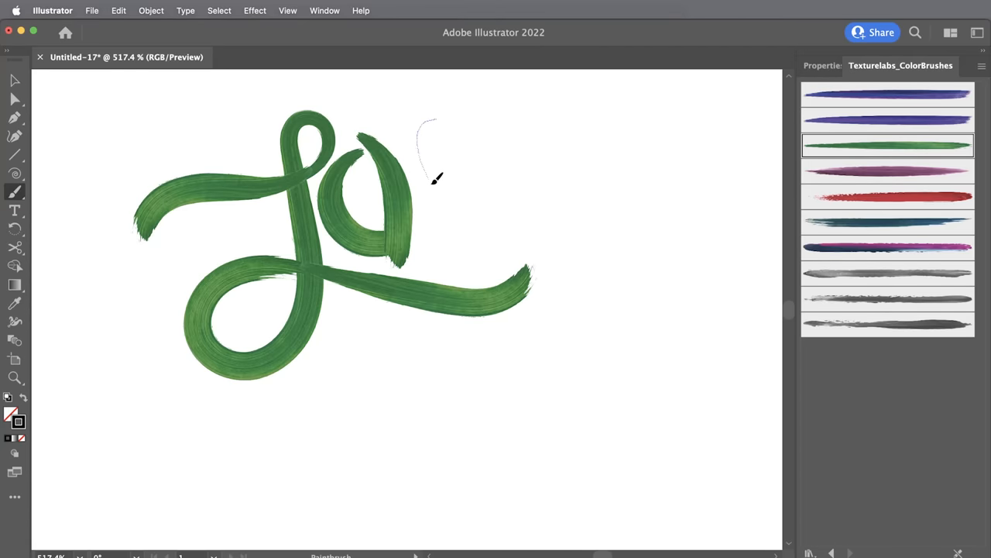
left_click_drag(453, 224, 453, 224)
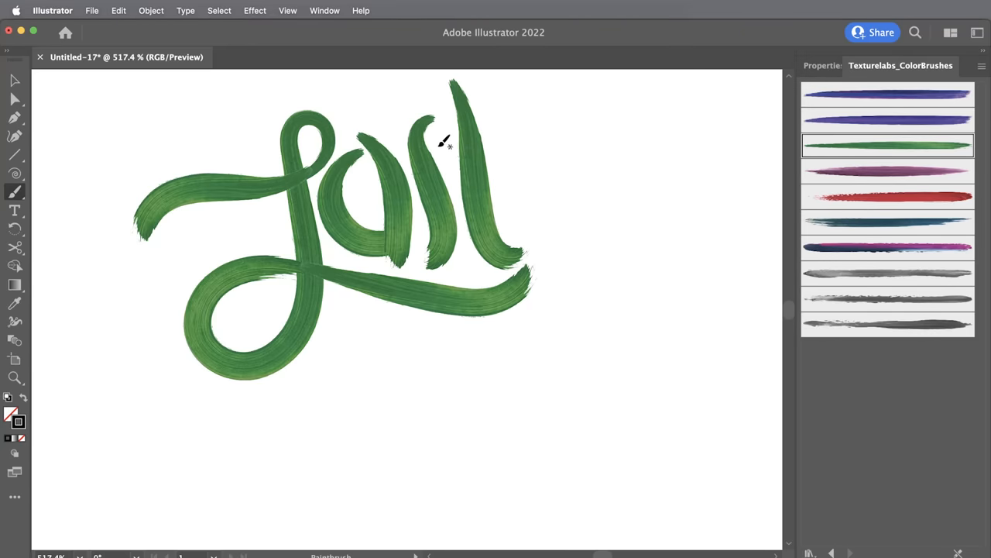
left_click_drag(440, 144, 507, 141)
Set the Paintbrush tool's Fidelity fully to Smooth in its options
double_click(14, 195)
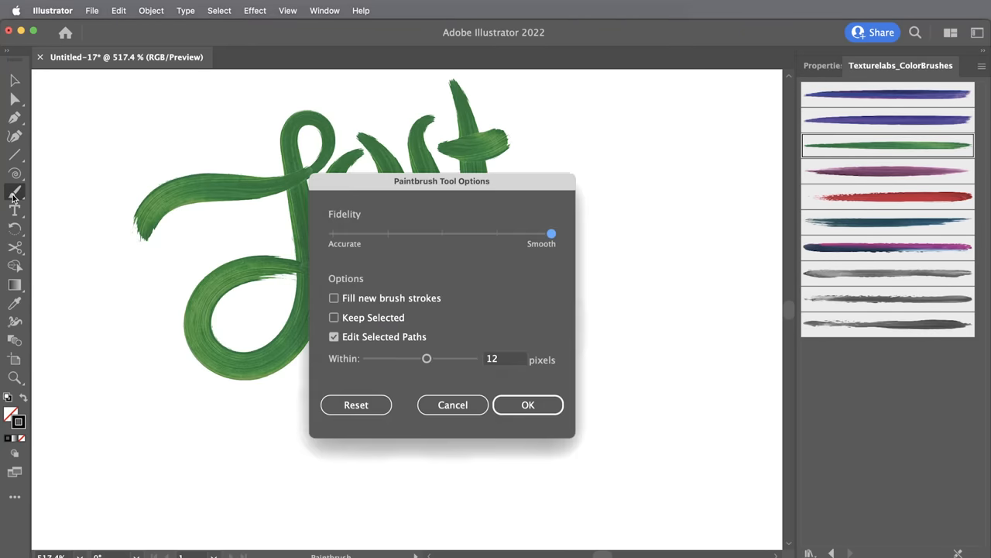
left_click(552, 234)
left_click(528, 405)
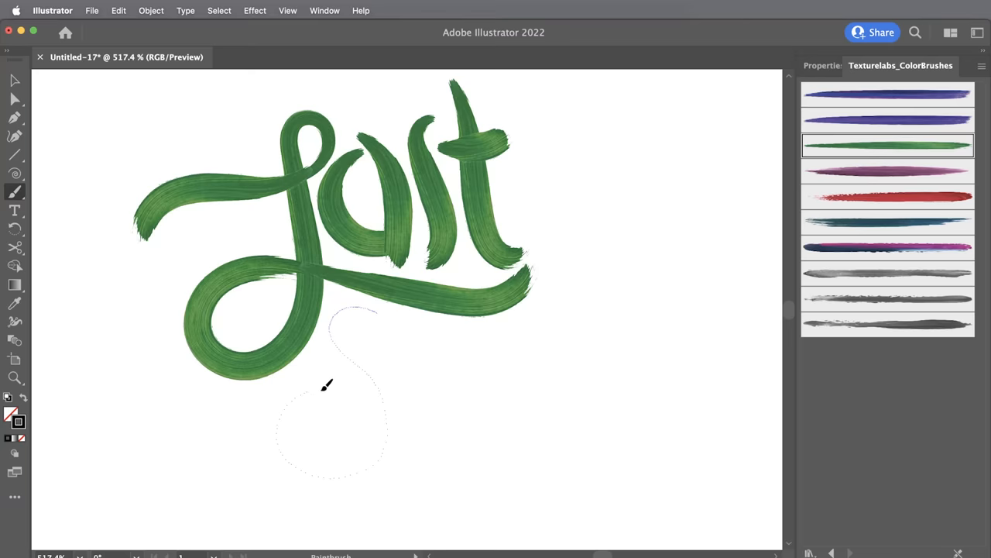
Paint the S and t of Stop, undoing the misdrawn t stem
left_click_drag(325, 386, 327, 387)
scroll(333, 358, "down", 3)
left_click_drag(401, 263, 409, 270)
mouse_move(419, 364)
left_mouse_down()
mouse_move(449, 408)
mouse_move(469, 395)
left_mouse_up()
key("super+z")
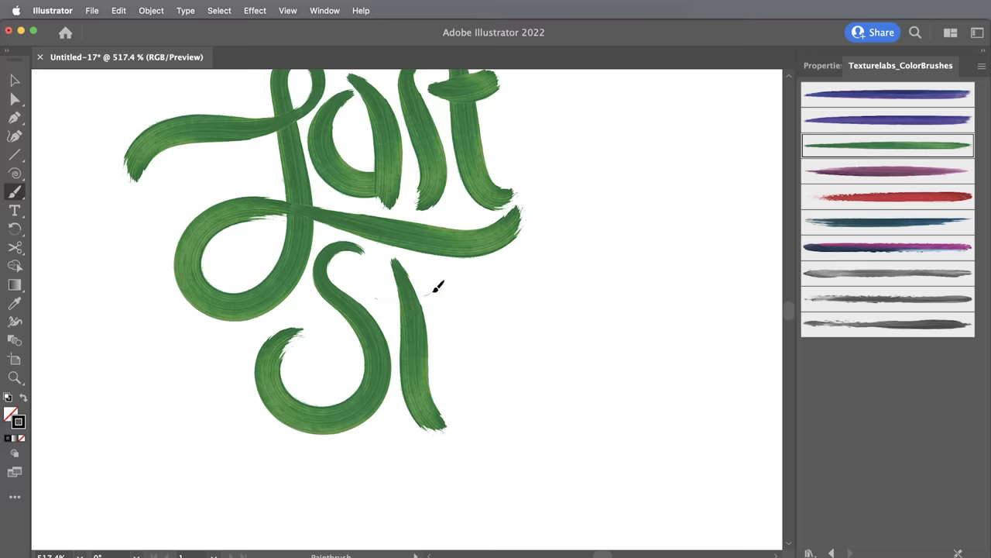
left_click_drag(381, 294, 424, 293)
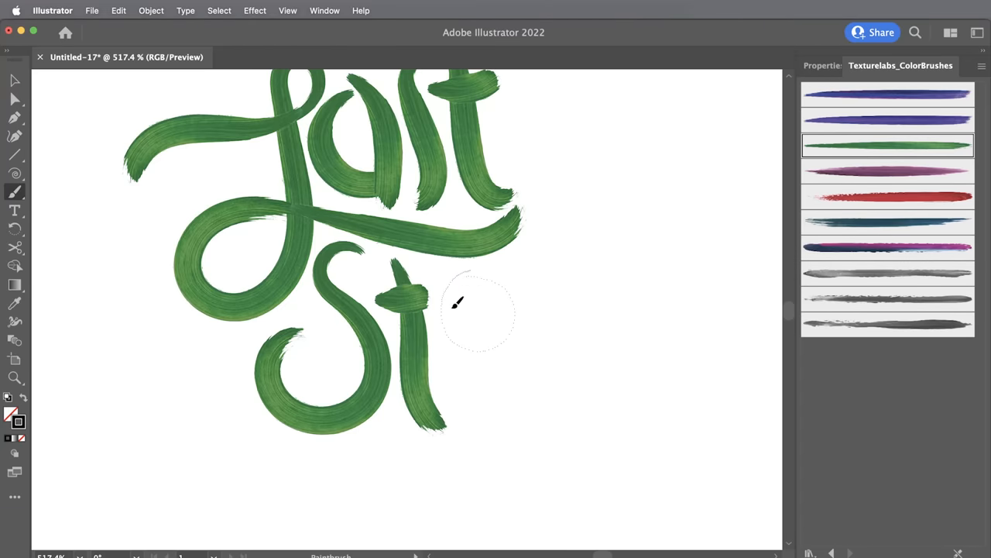
Undo the failed attempts and redraw the closed circle of the o
key("super+z")
key("super+z")
left_click_drag(469, 273, 472, 352)
left_click_drag(476, 271, 477, 271)
scroll(495, 271, "right", 3)
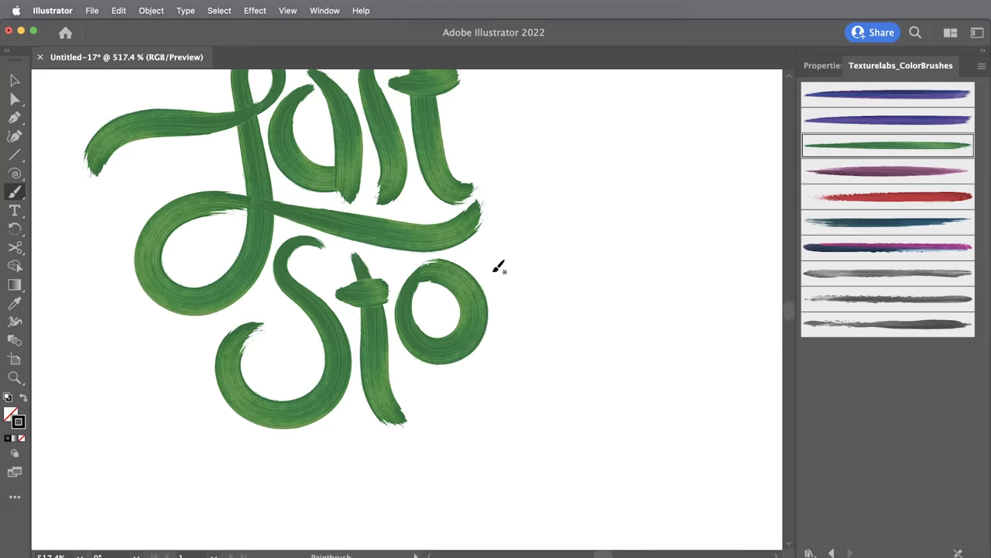
Paint the stem and bowl of the p to finish Stop
left_click_drag(511, 391, 511, 391)
key("super+z")
left_click_drag(489, 248, 504, 261)
left_click_drag(567, 380, 568, 379)
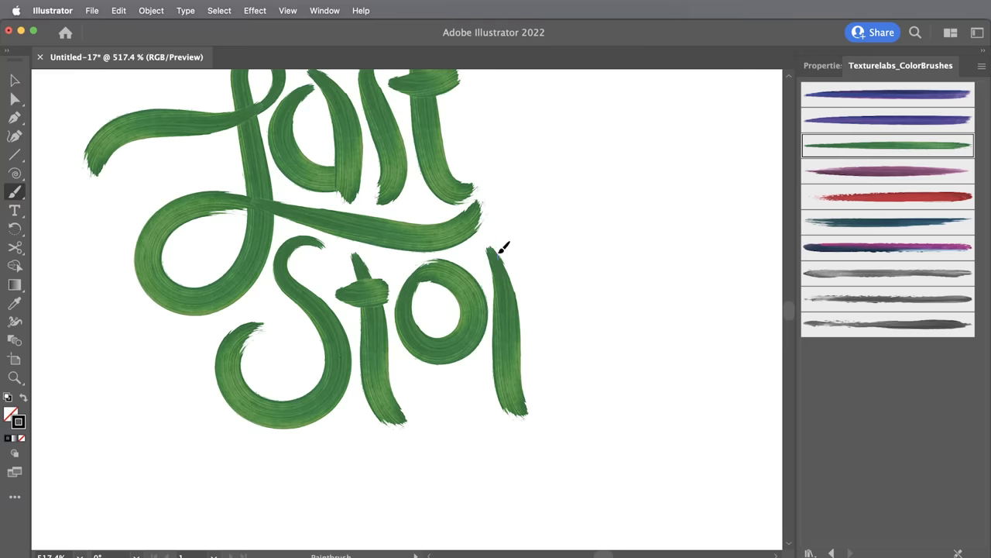
left_click_drag(533, 258, 542, 263)
scroll(534, 263, "up", 5)
Narrow the bowl of the p by dragging its side handle inward
key("v")
left_click(544, 351)
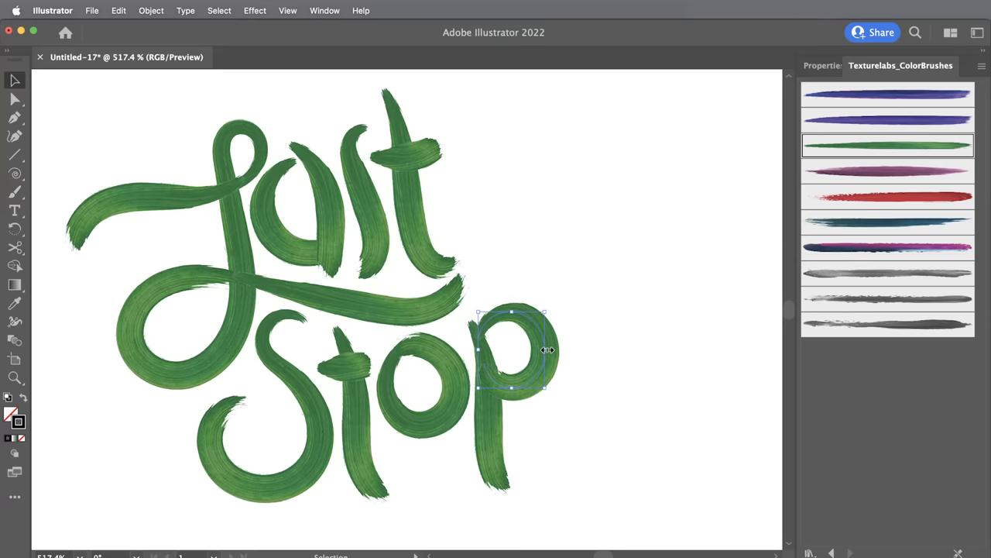
left_click_drag(548, 350, 541, 349)
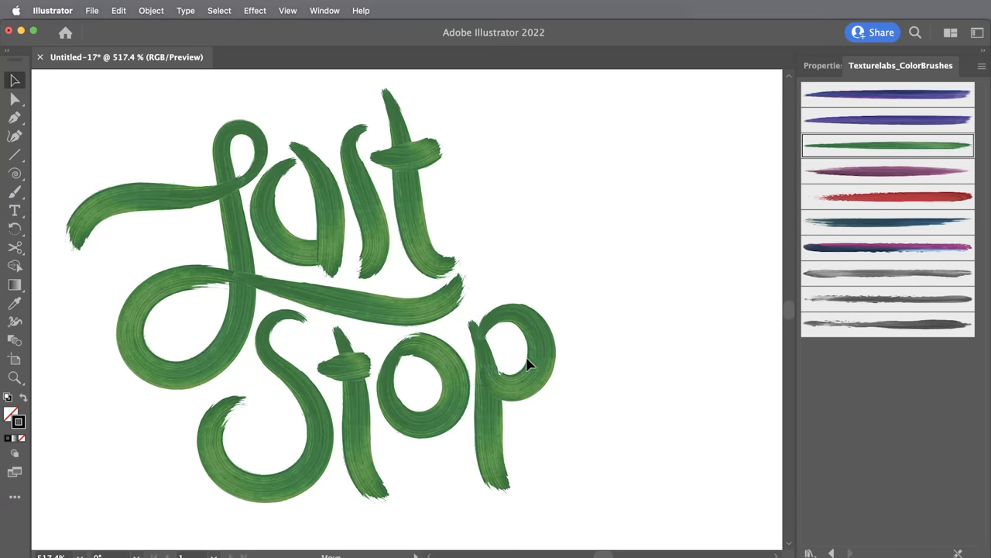
left_click(422, 383)
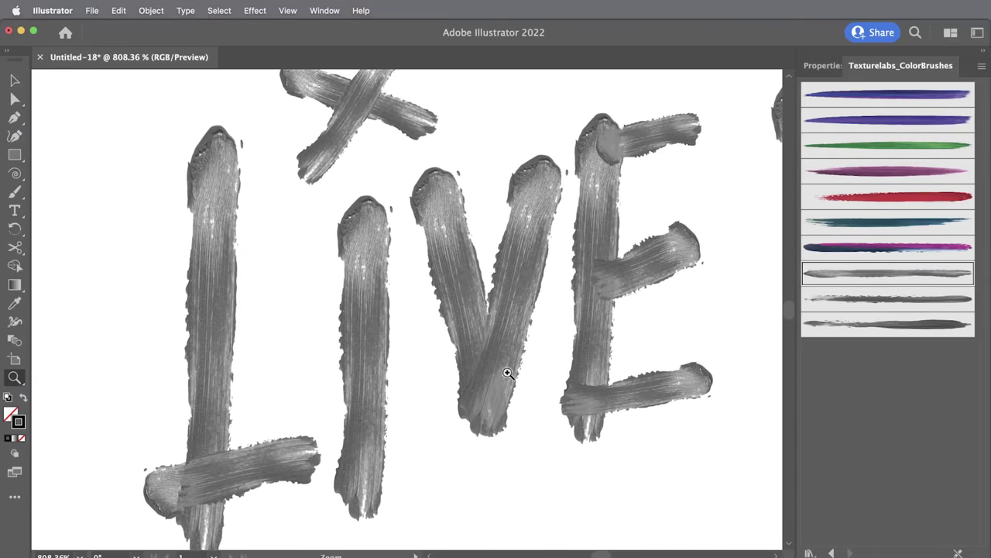
Zoom out, select the LIVE WIRE letter strokes and try a different grey brush on them
key("v")
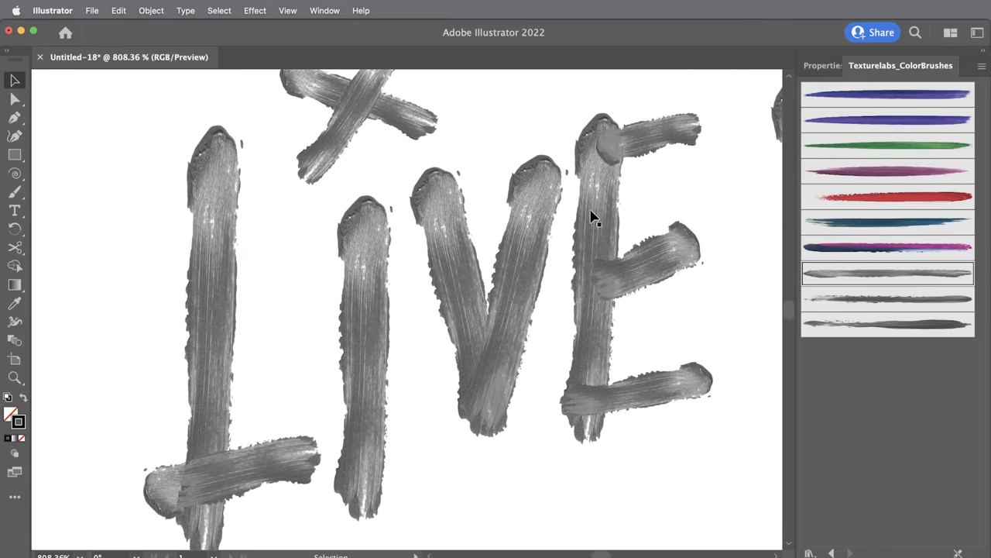
key("z")
mouse_move(660, 324)
left_mouse_down()
mouse_move(439, 300)
mouse_move(465, 302)
left_mouse_up()
key("v")
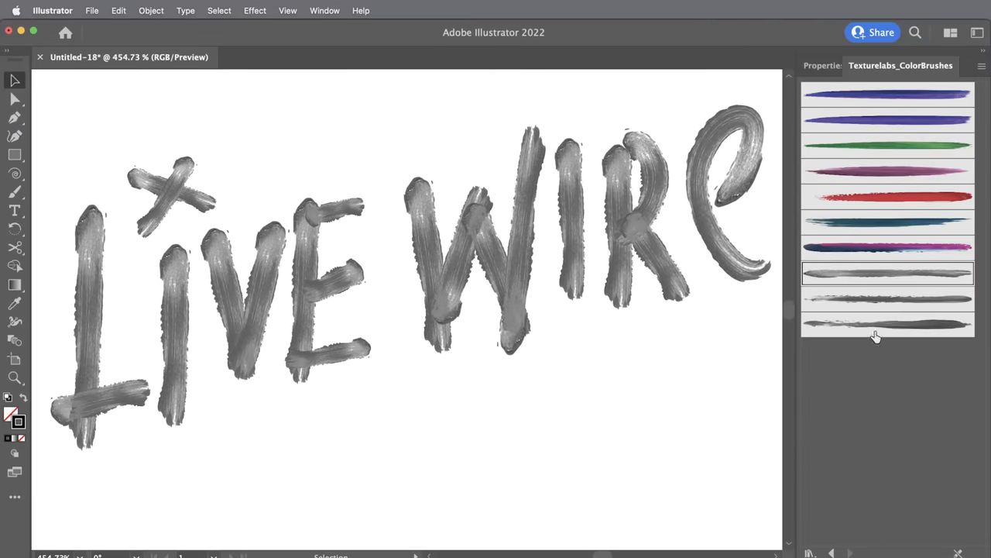
left_click(95, 325)
left_click(421, 265, "shift")
left_click(581, 228, "shift")
left_click(728, 194, "shift")
left_click(887, 299)
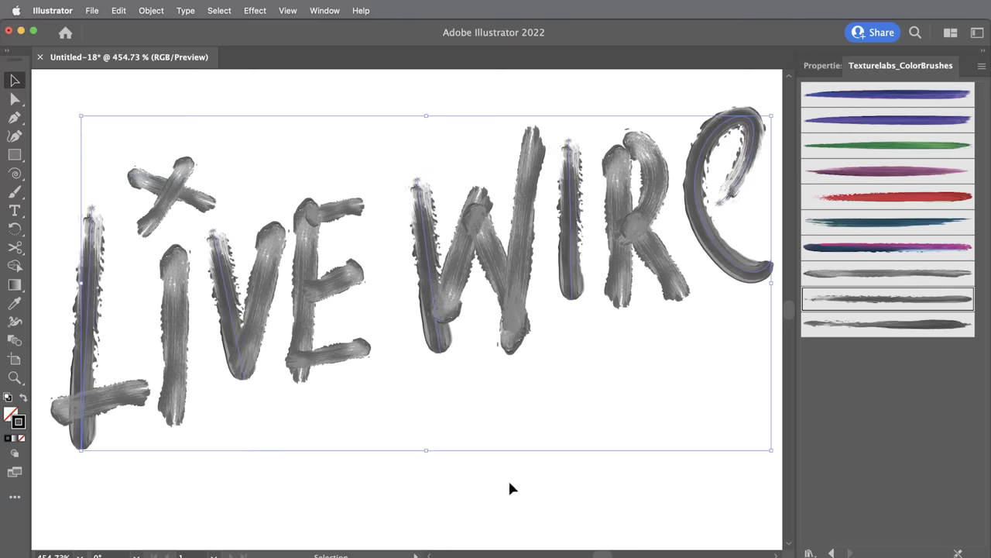
Reselect all the lettering and switch it to the purple textured brush
left_click(748, 456)
key("super+a")
left_click(833, 170)
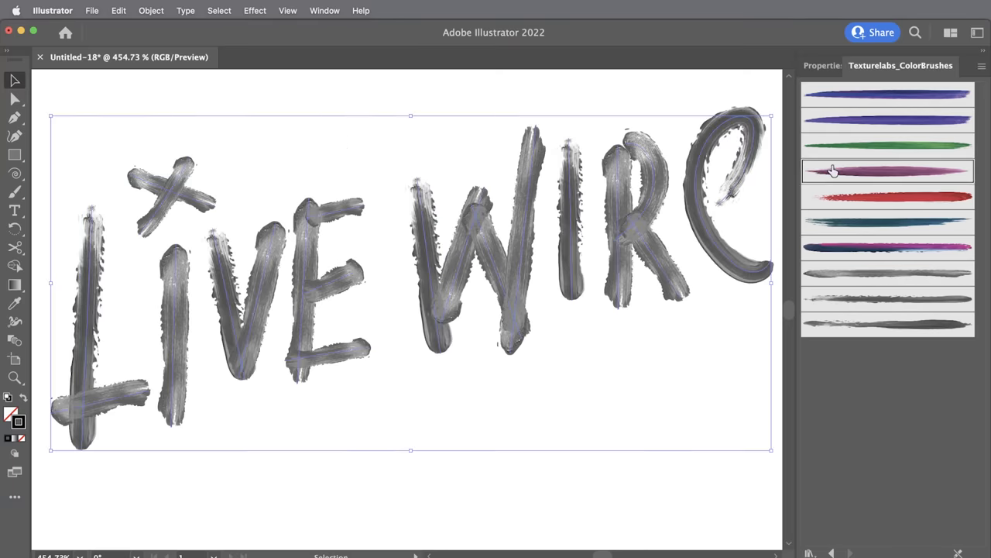
left_click(548, 475)
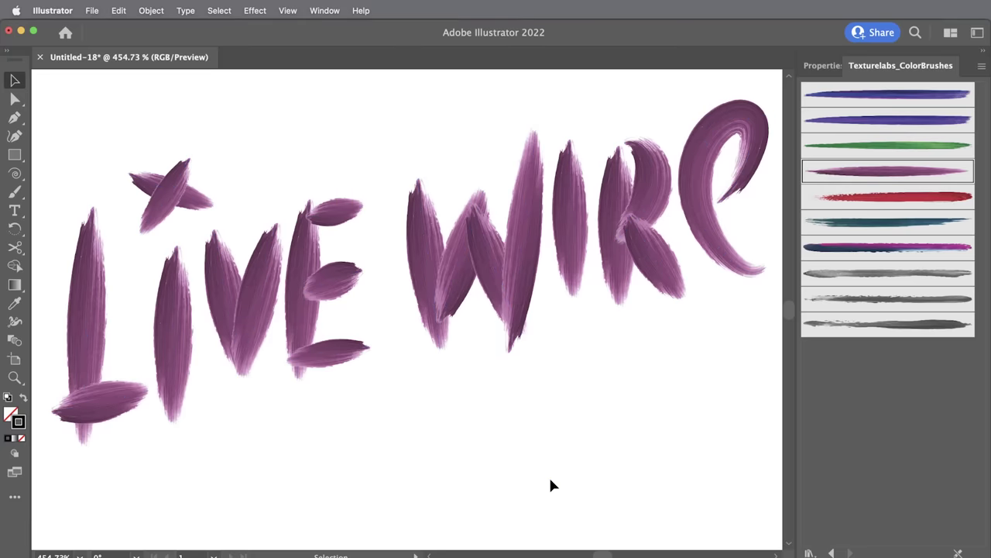
Reverse the path direction of three selected strokes via Object > Path > Reverse Path Direction
left_click(425, 236)
left_click(165, 328, "shift")
left_click(655, 266, "shift")
left_click(151, 11)
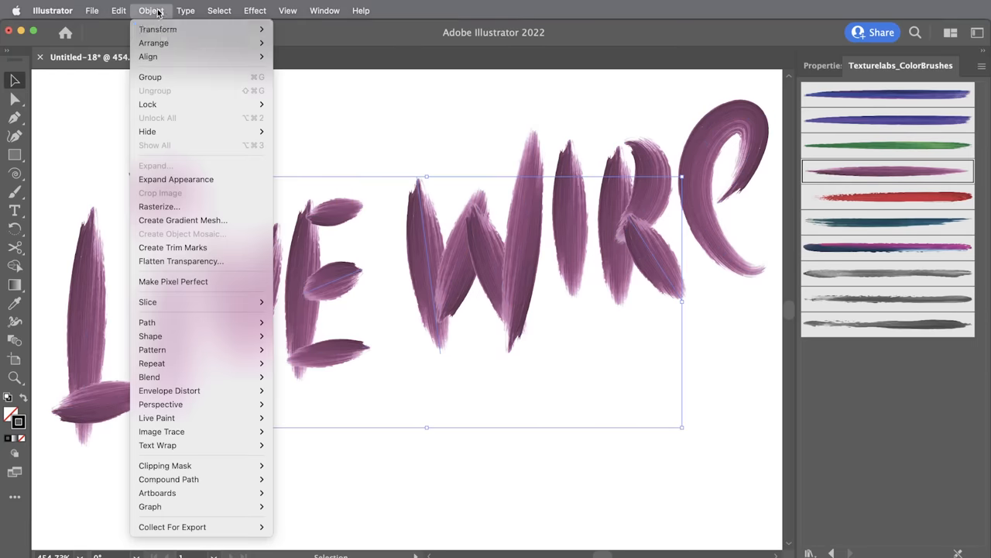
mouse_move(147, 322)
left_click(362, 383)
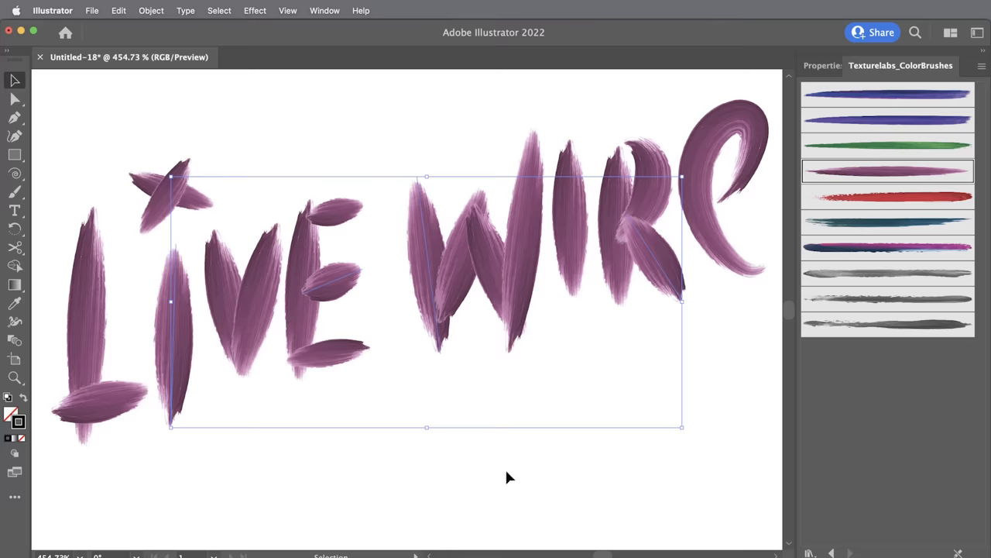
left_click(505, 478)
key("z")
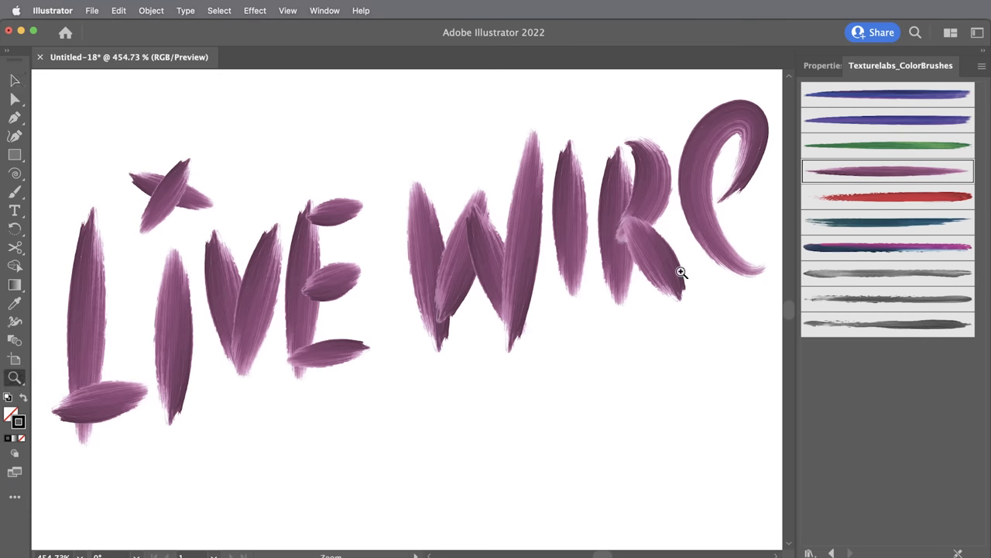
left_click_drag(619, 232, 674, 274)
left_click_drag(646, 337, 505, 352)
left_click_drag(542, 310, 574, 318)
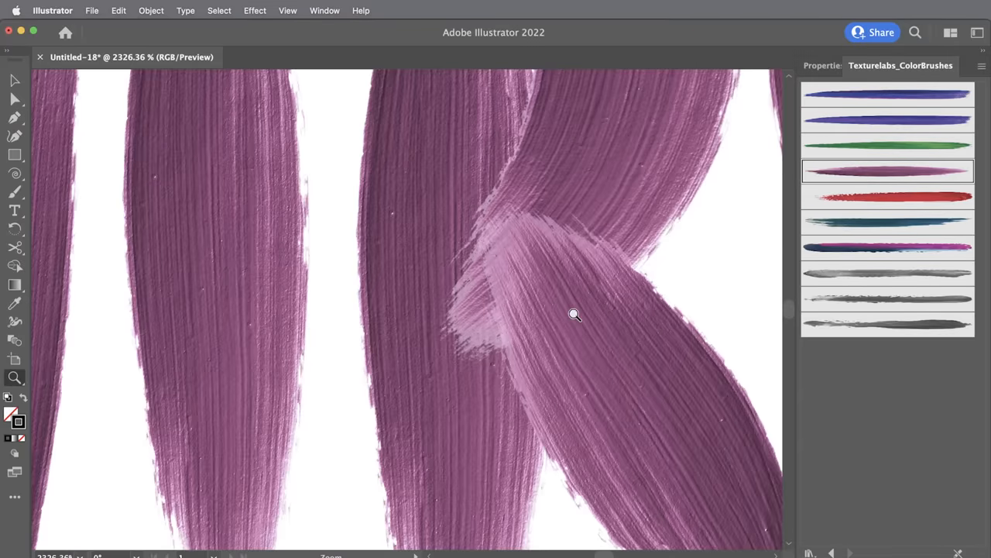
left_click_drag(485, 256, 526, 264)
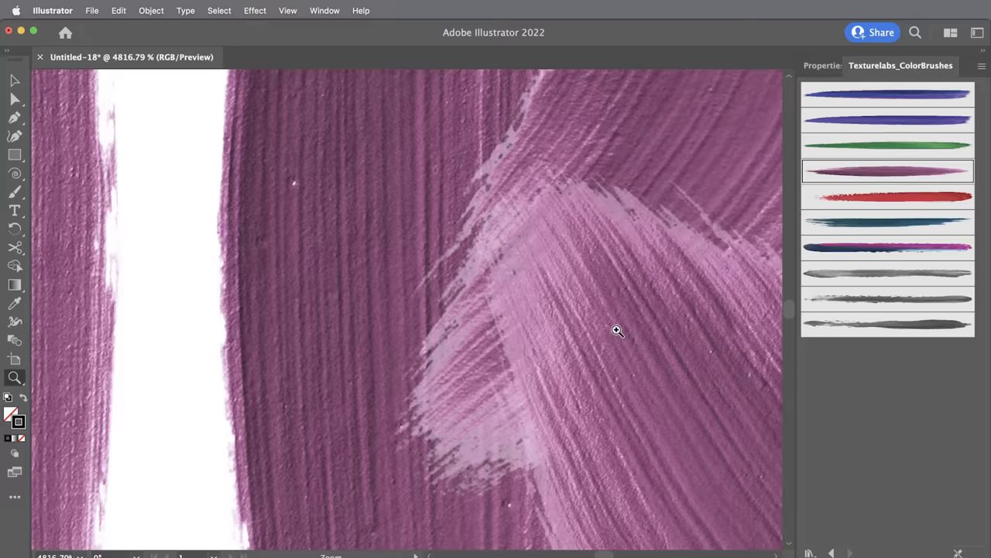
key("v")
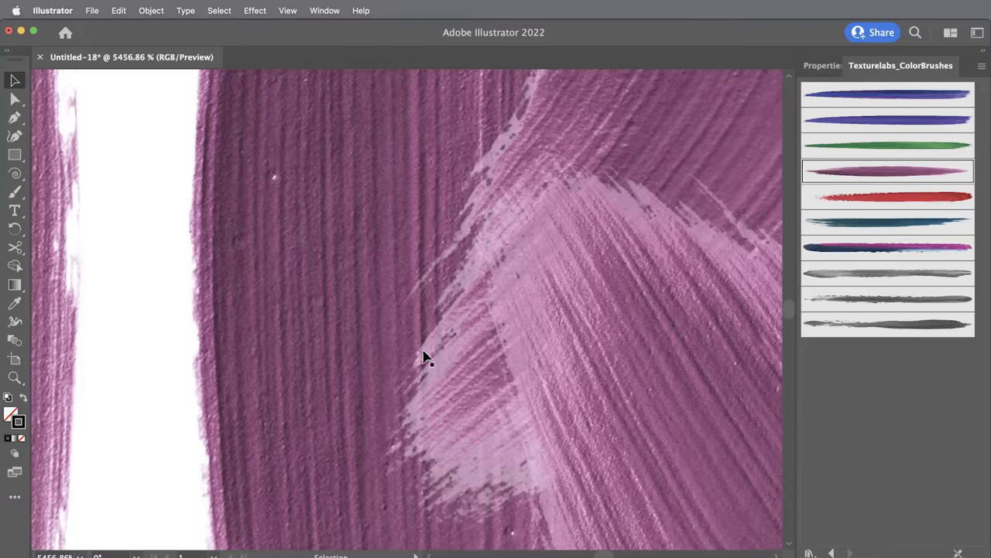
key("z")
mouse_move(604, 434)
left_mouse_down()
mouse_move(527, 287)
mouse_move(455, 260)
left_mouse_up()
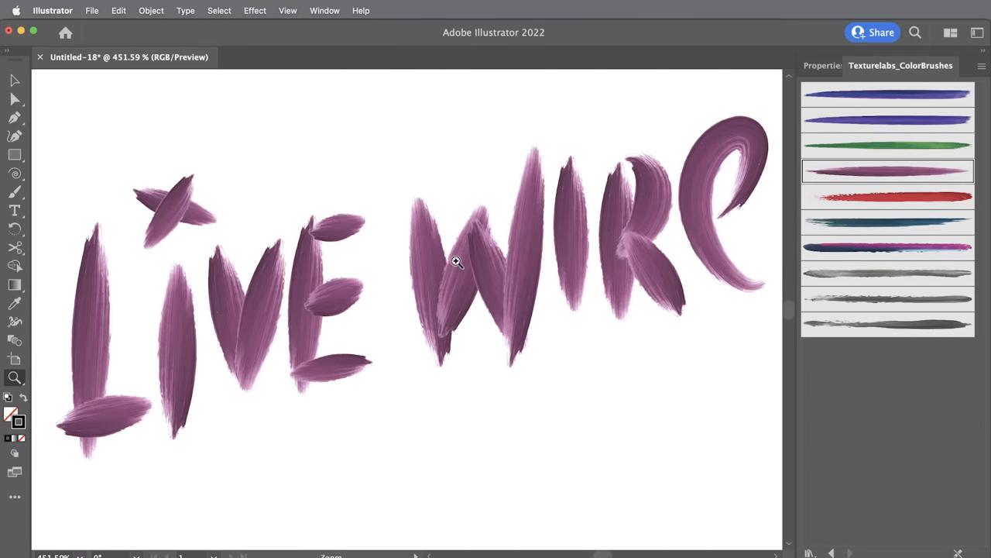
key("v")
key("z")
mouse_move(197, 221)
left_mouse_down()
mouse_move(486, 310)
mouse_move(294, 213)
left_mouse_up()
key("space")
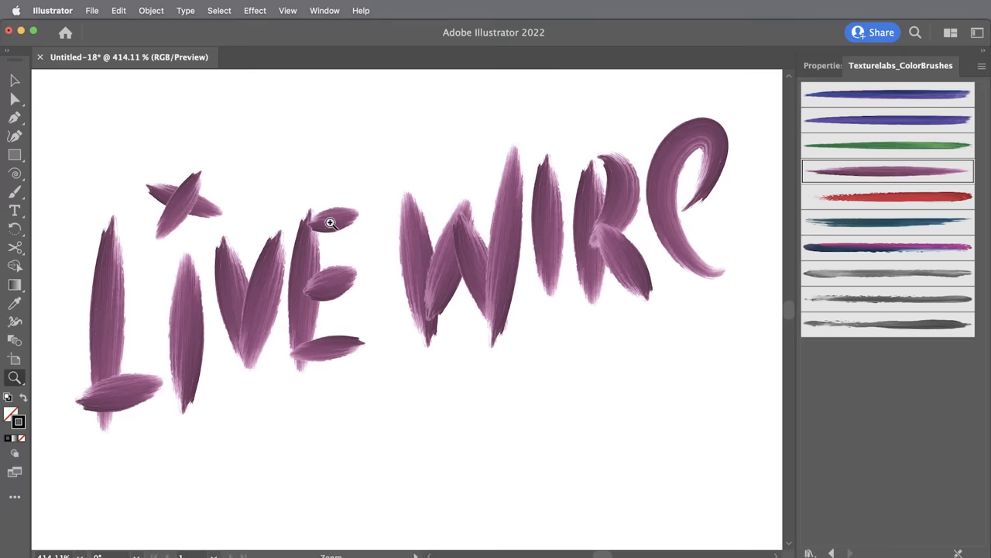
key("v")
left_click_drag(69, 87, 732, 430)
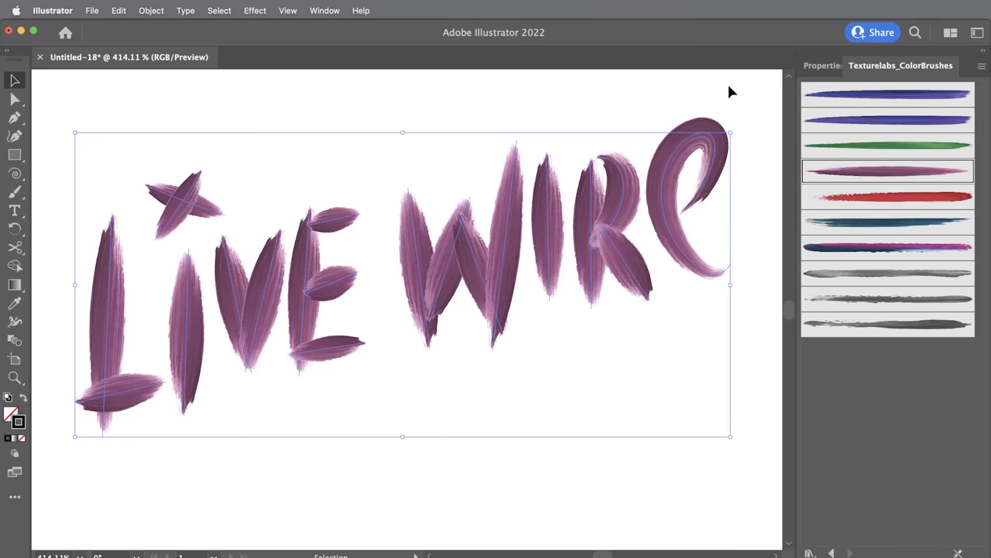
Set the selected LIVE WIRE strokes to Darken blending mode in the Transparency options
left_click(822, 65)
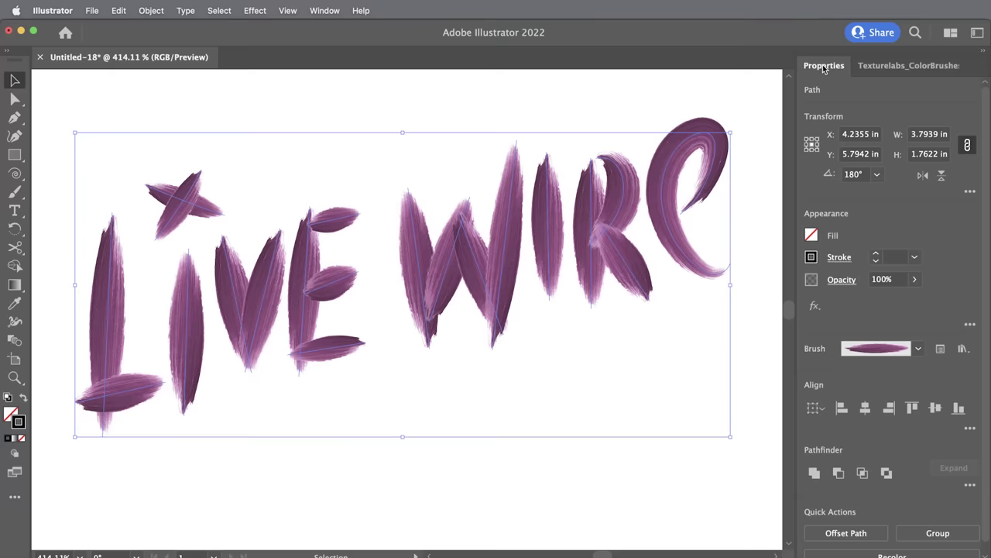
left_click(841, 280)
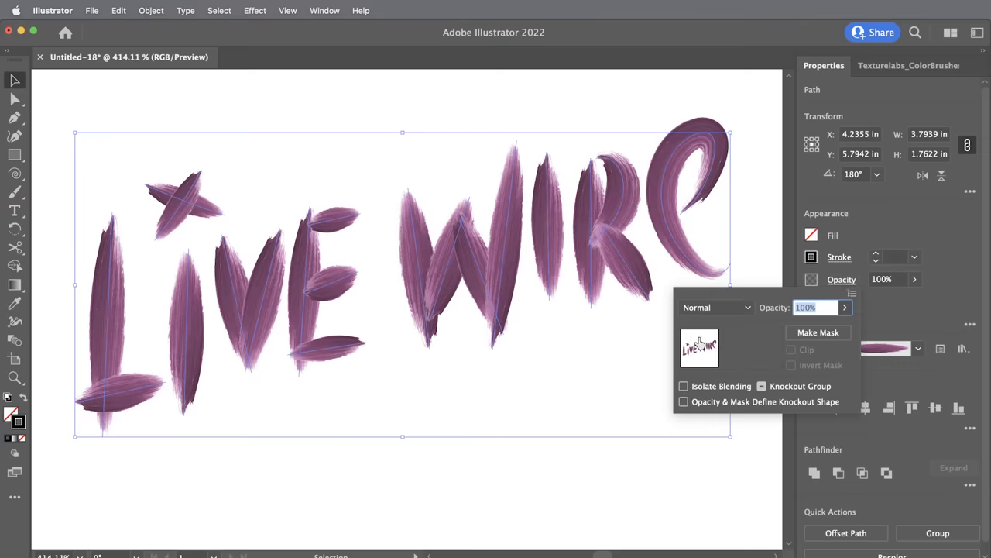
left_click(721, 310)
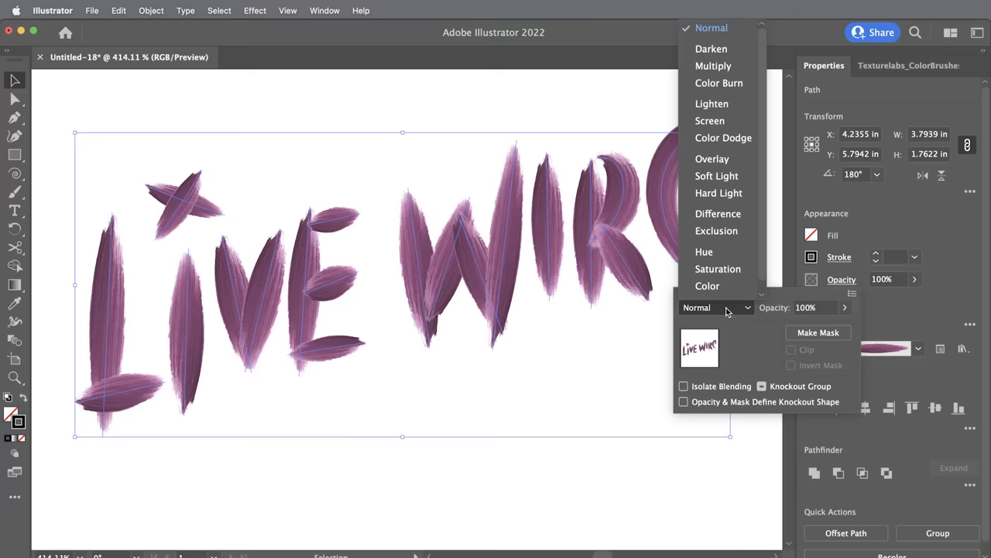
left_click(714, 51)
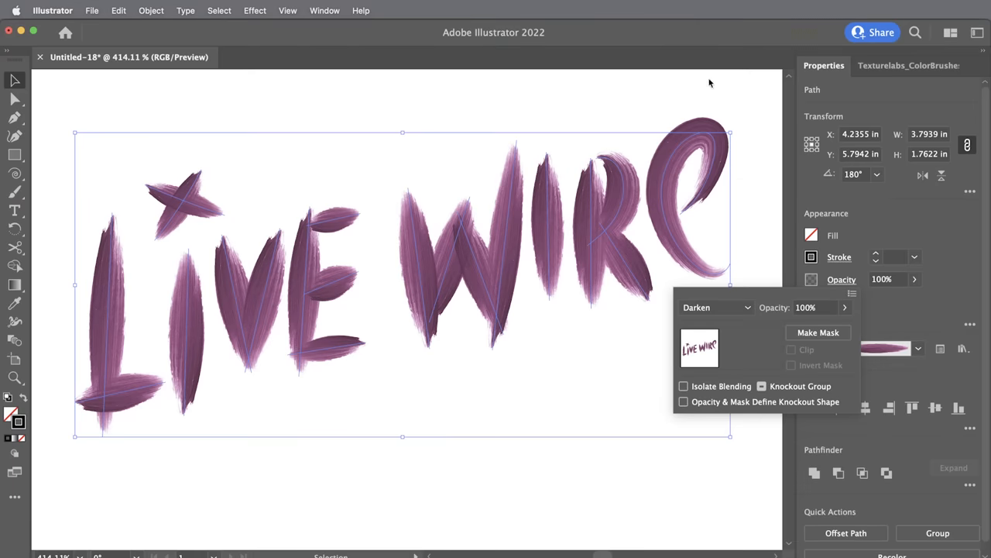
Inspect the overlaps up close, then paint a two-stroke test cross below the lettering
left_click(617, 104)
left_click(632, 118)
scroll(642, 248, "up", 5, "alt")
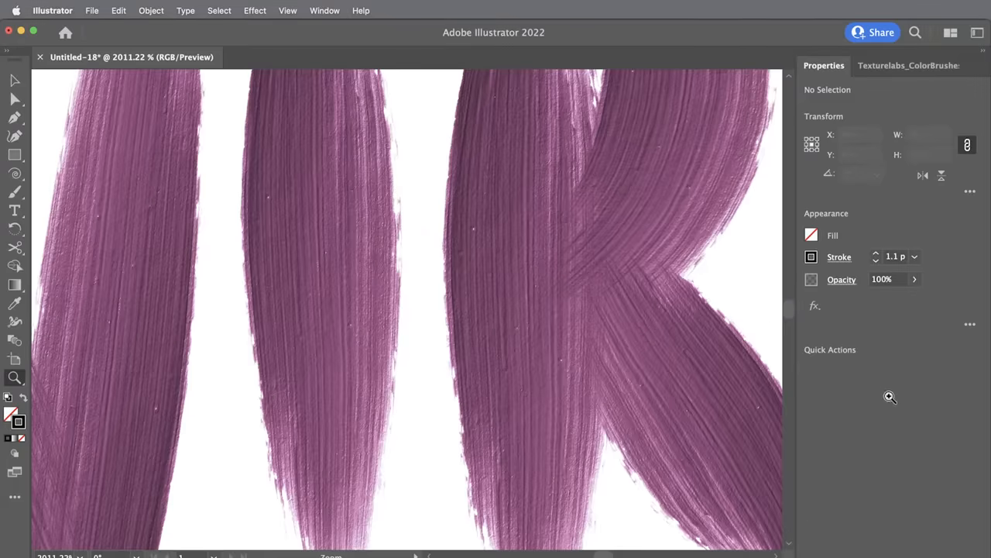
mouse_move(542, 318)
left_mouse_down()
mouse_move(537, 388)
mouse_move(488, 333)
left_mouse_up()
scroll(503, 333, "up", 4, "alt")
key("v")
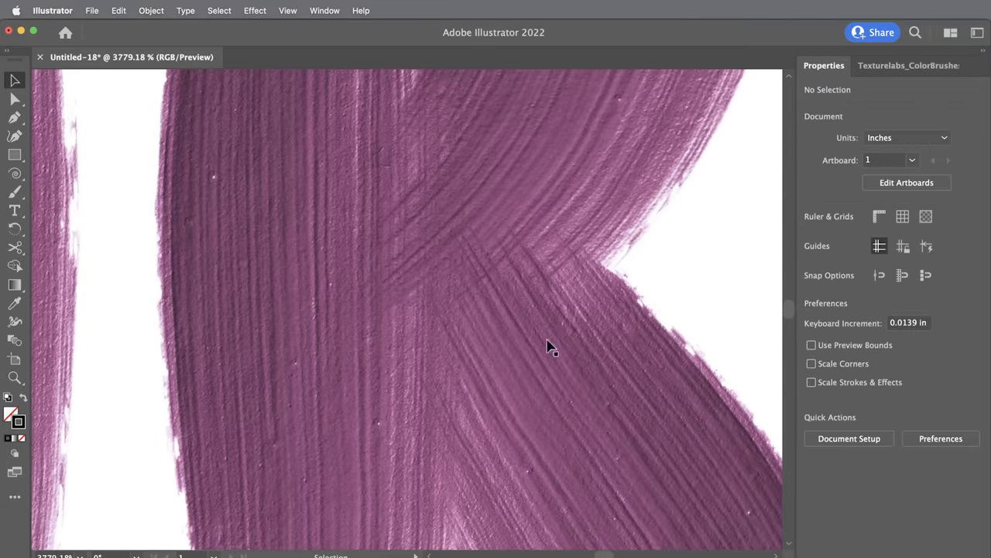
key("z")
scroll(628, 372, "down", 6, "alt")
left_click_drag(443, 356, 492, 265)
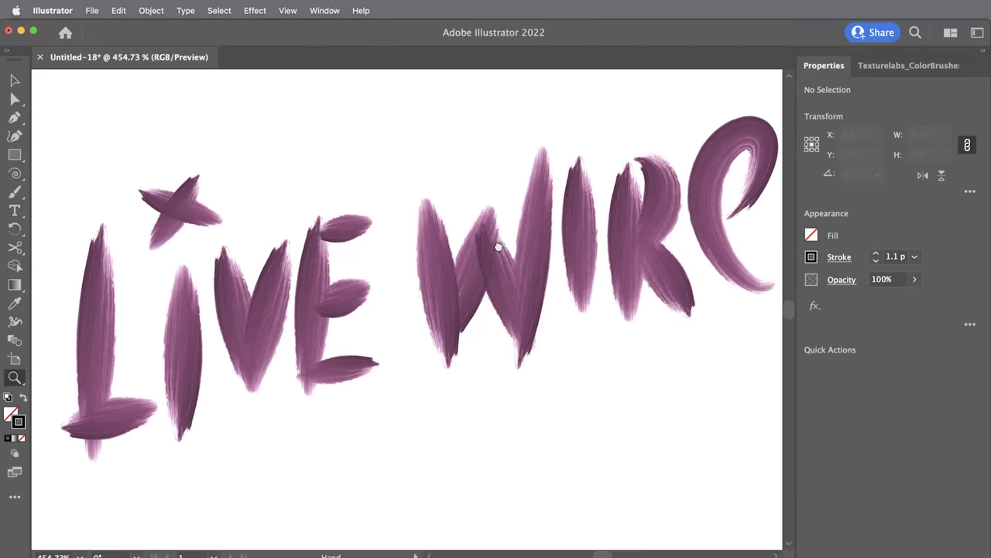
key("b")
left_click_drag(550, 422, 317, 445)
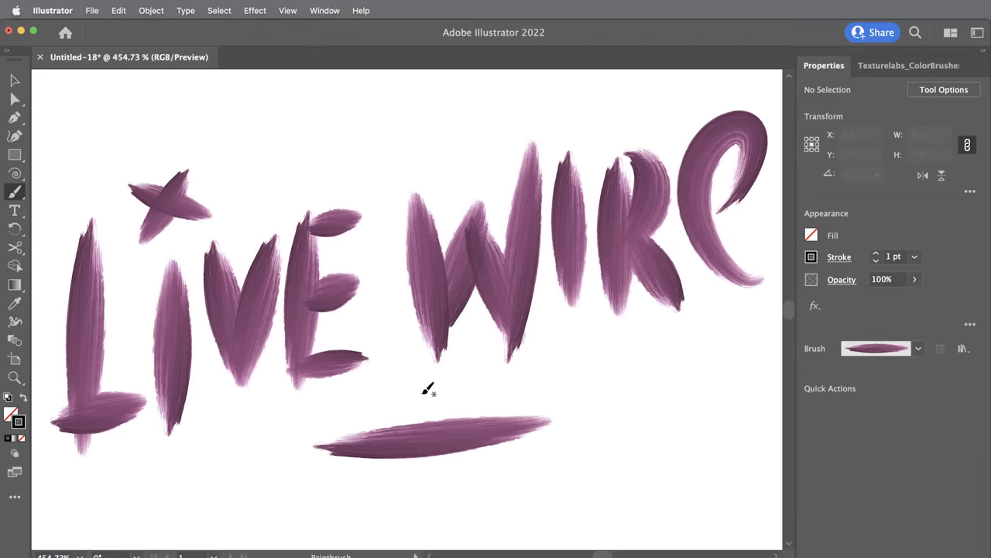
left_click_drag(423, 381, 519, 500)
Confirm Darken is still the blending mode and paint two more strokes over the cross
left_click(844, 280)
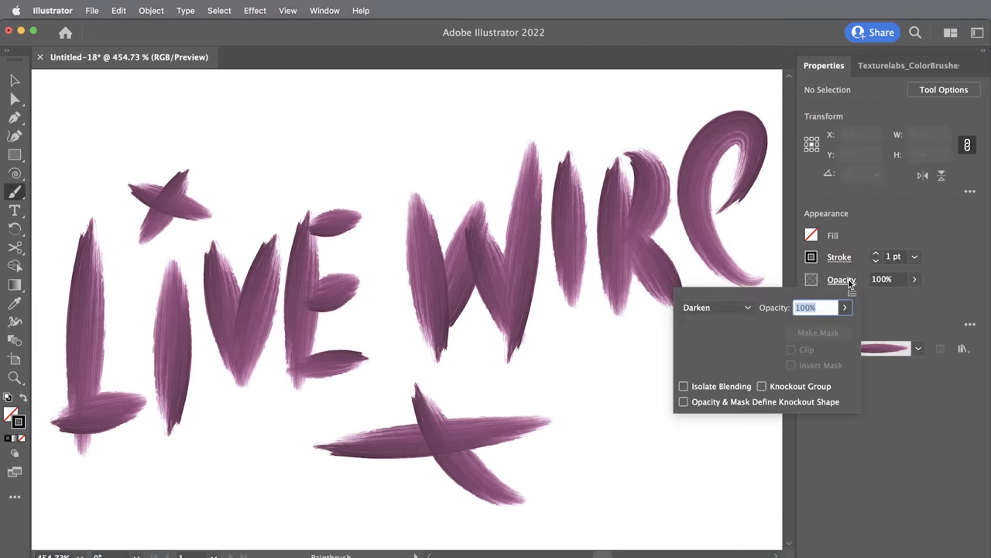
left_click(718, 311)
left_click(721, 36)
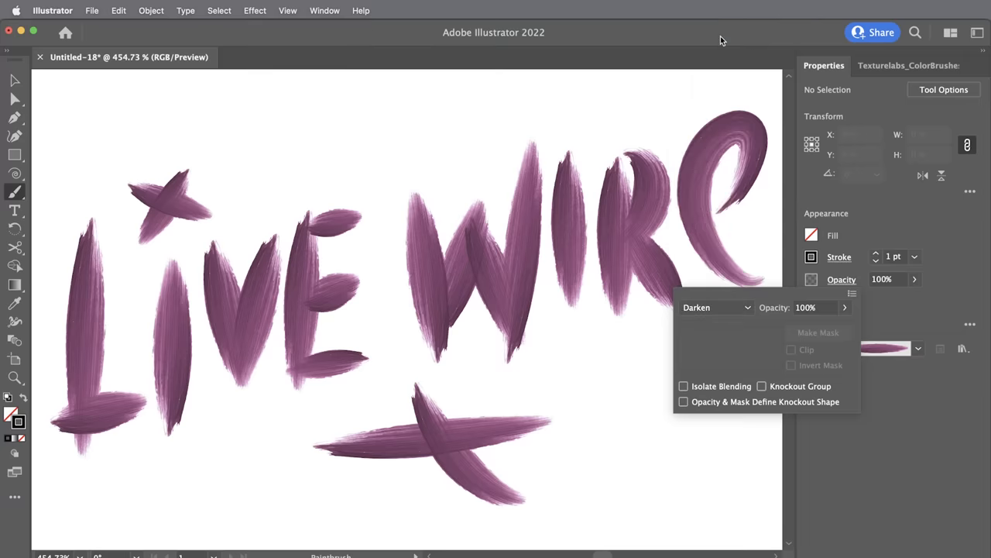
left_click(841, 267)
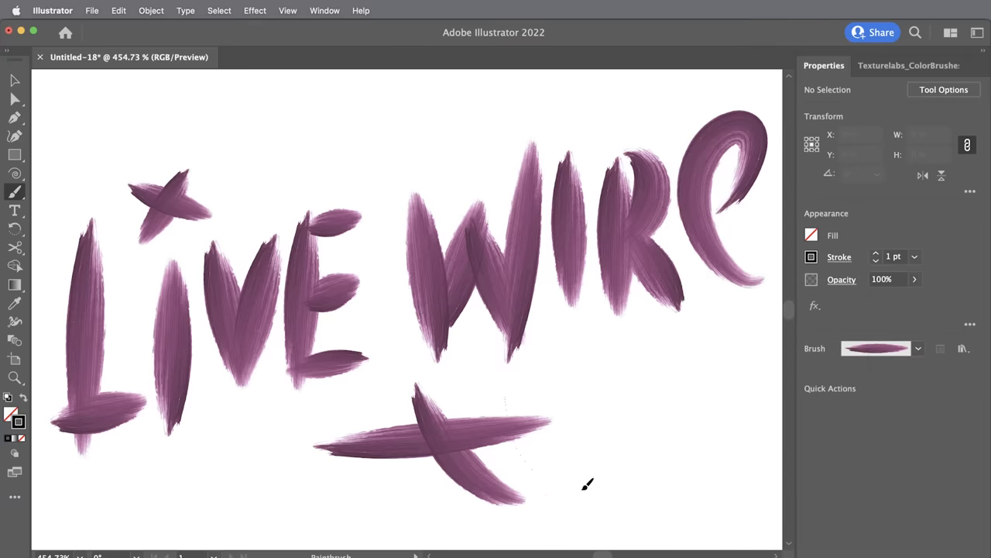
left_click_drag(504, 402, 566, 488)
left_click_drag(418, 511, 588, 411)
Paint a column of sample strokes with the blue, green, purple, red, teal, magenta and grey library brushes
key("space")
mouse_move(666, 425)
left_mouse_down()
mouse_move(271, 411)
mouse_move(178, 419)
left_mouse_up()
left_click(907, 65)
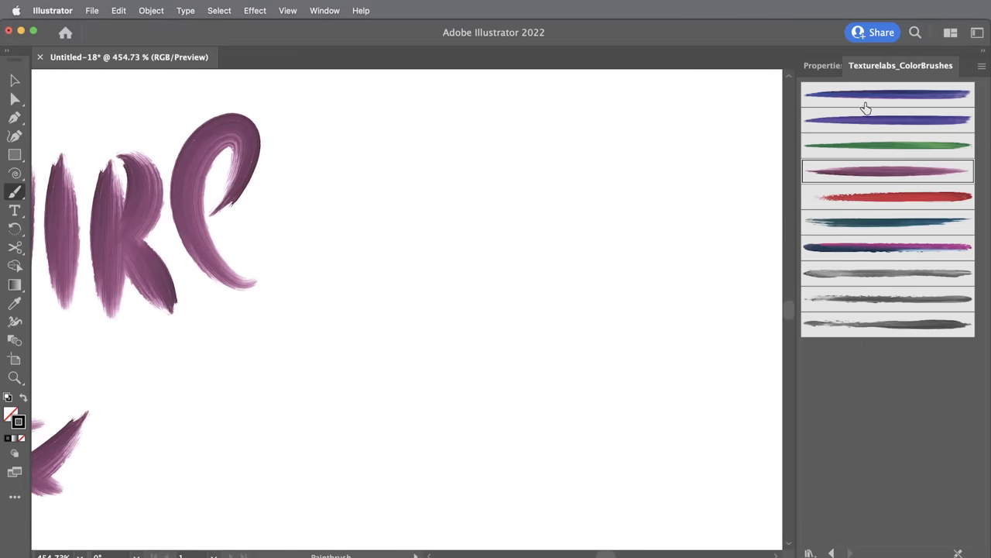
left_click(868, 101)
left_click_drag(677, 150, 482, 163)
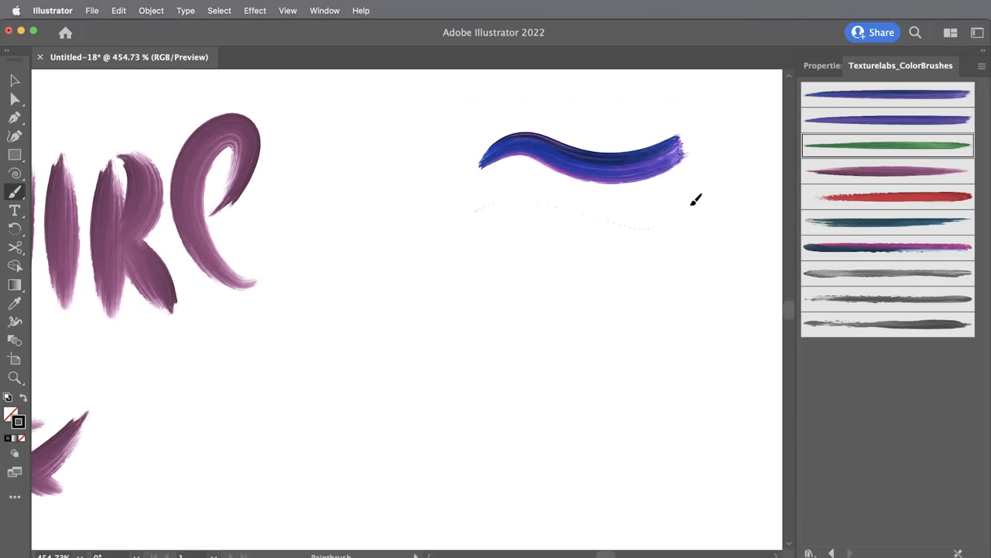
left_click_drag(476, 209, 670, 225)
left_click(858, 171)
left_click_drag(484, 256, 654, 283)
left_click(836, 197)
left_click_drag(473, 318, 658, 349)
left_click(814, 223)
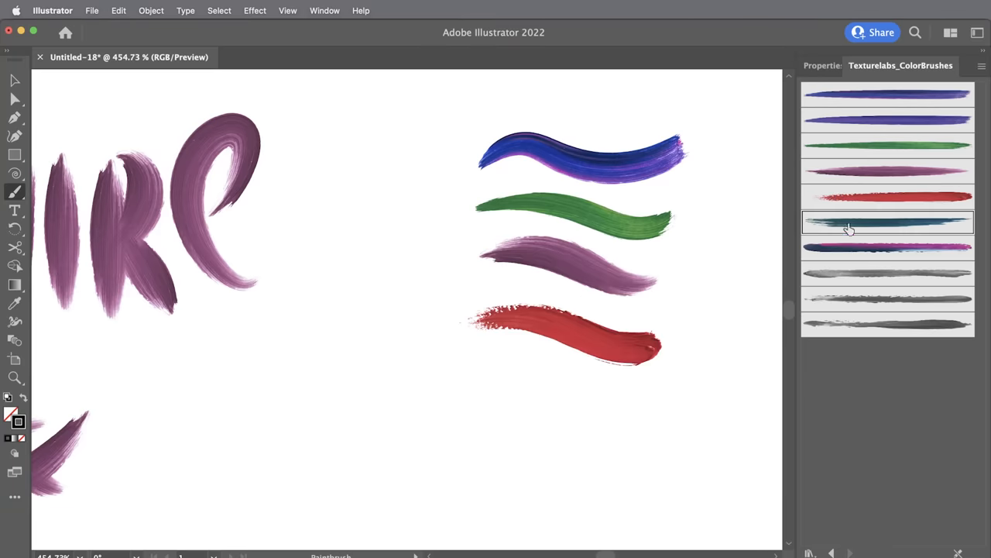
left_click_drag(461, 403, 662, 402)
left_click(842, 249)
left_click_drag(484, 460, 666, 465)
left_click(849, 274)
left_click_drag(489, 505, 682, 521)
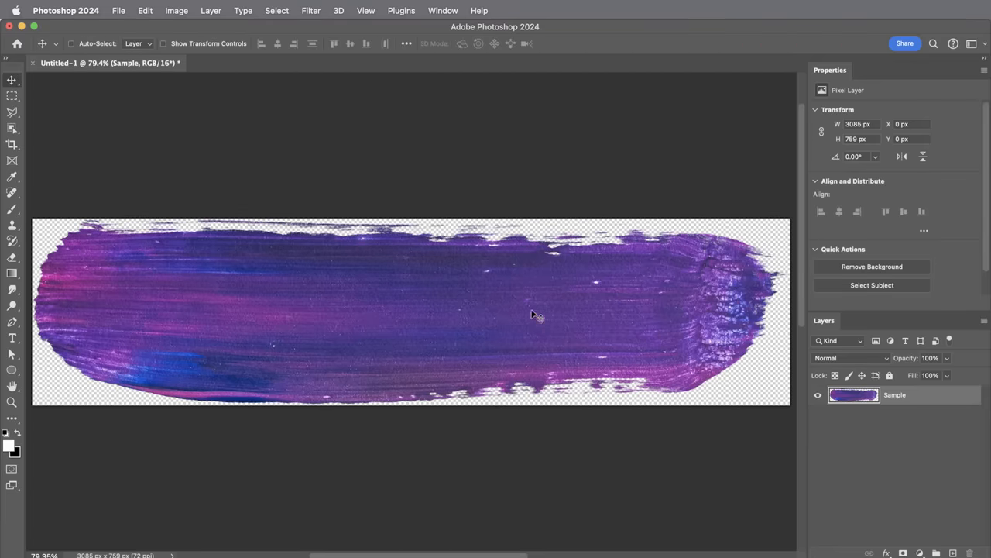
Resize the purple paint-stroke image to 1500 px wide via Image Size
key("alt+super+i")
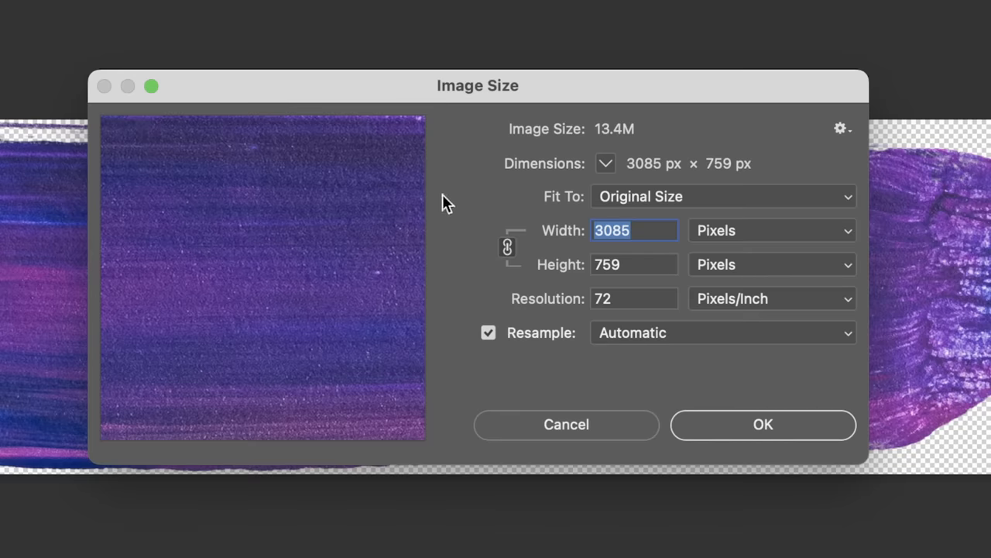
type("1500")
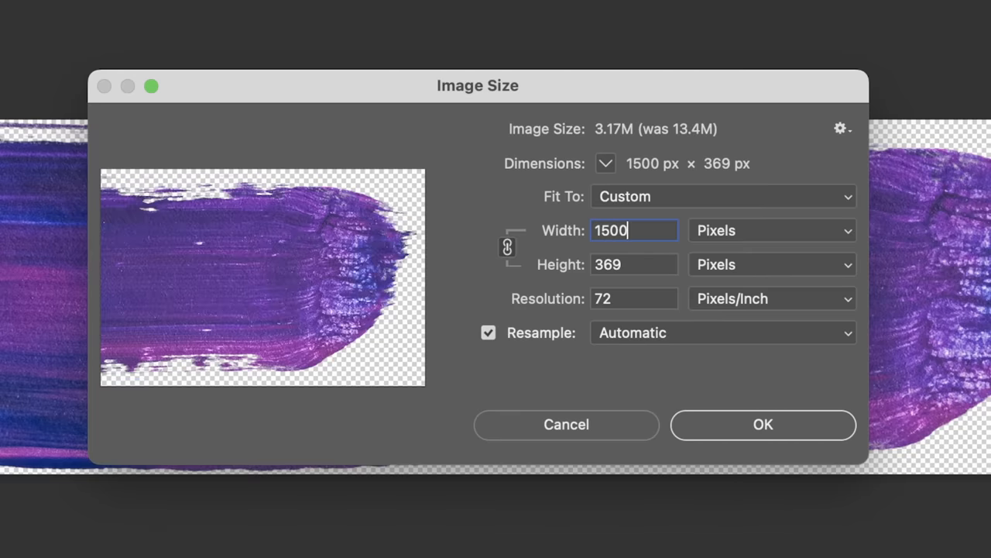
left_click(763, 424)
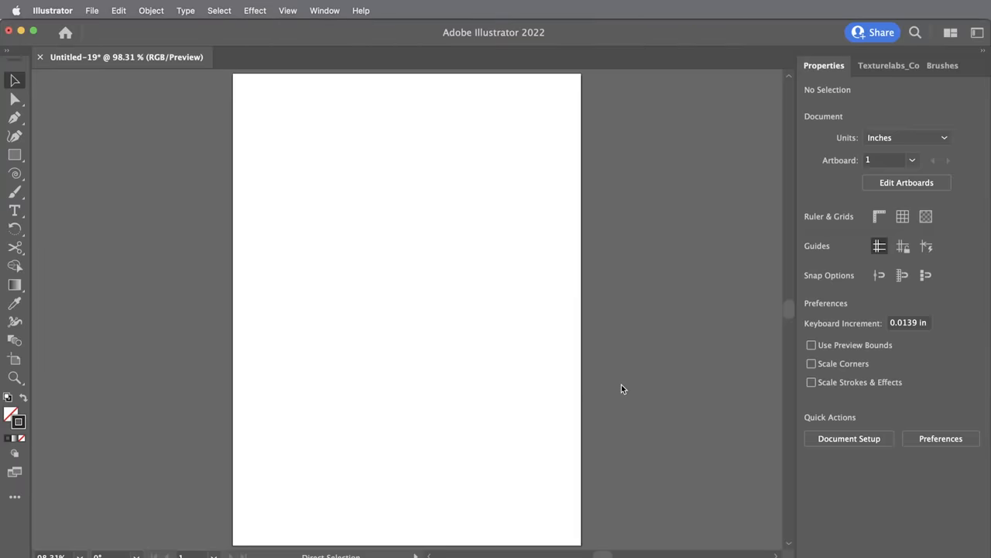
scroll(531, 415, "down", 3)
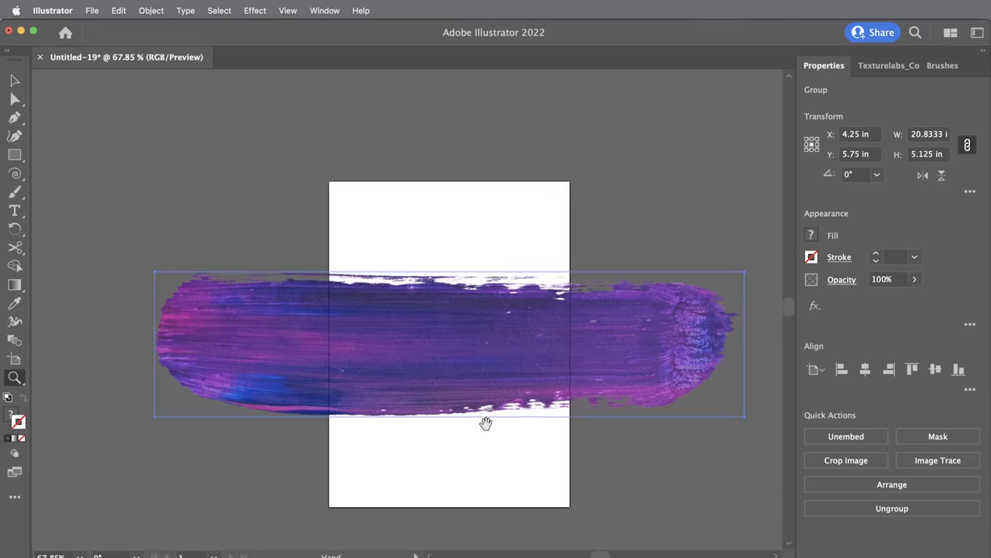
Deselect the image and draw a black horizontal test stroke near the artboard top
key("v")
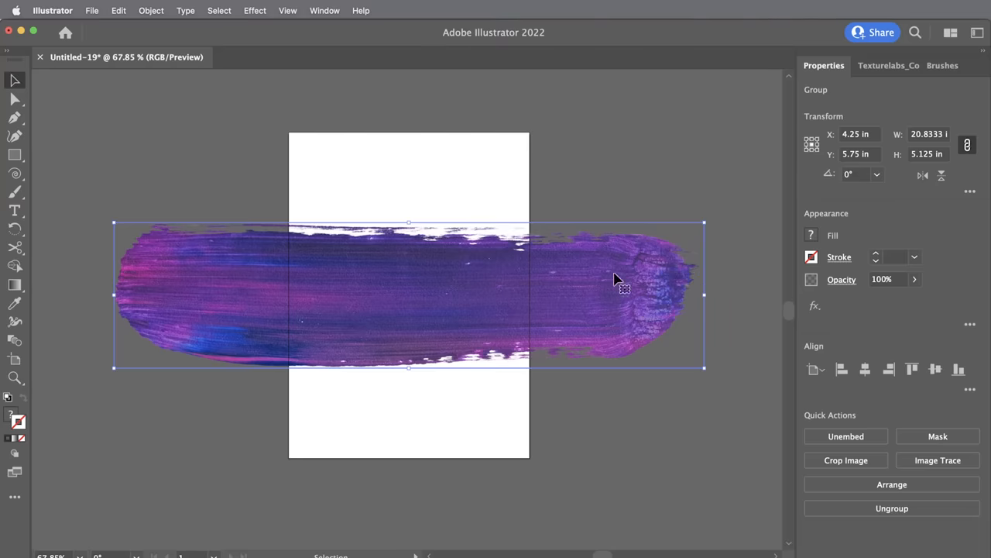
scroll(473, 293, "up", 2)
scroll(480, 294, "up", 2)
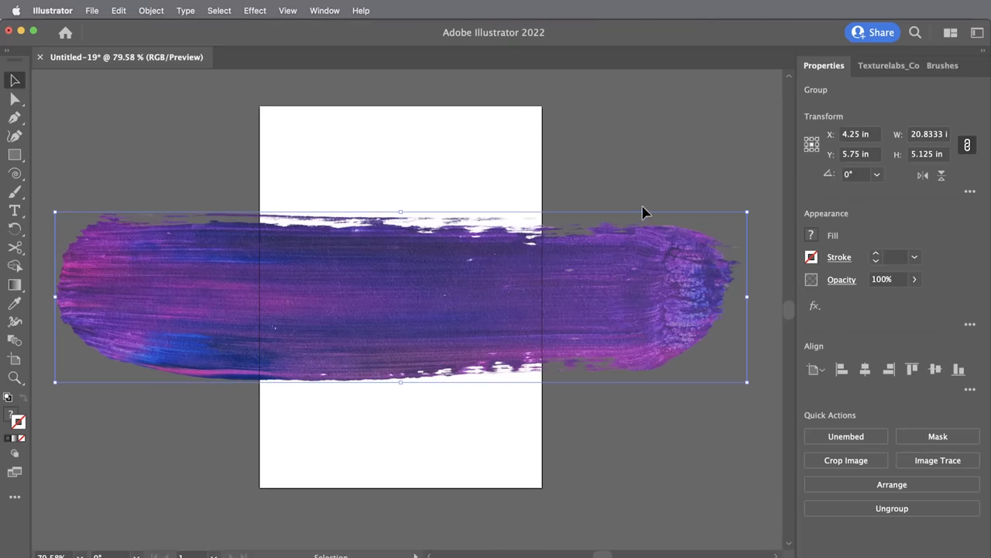
left_click(521, 421)
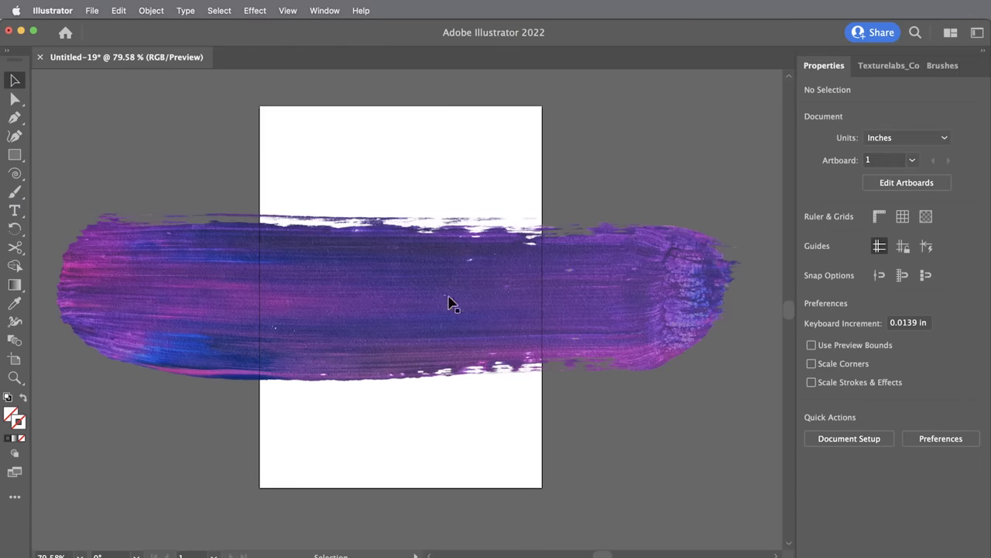
key("z")
left_click_drag(474, 290, 516, 299)
left_click(943, 65)
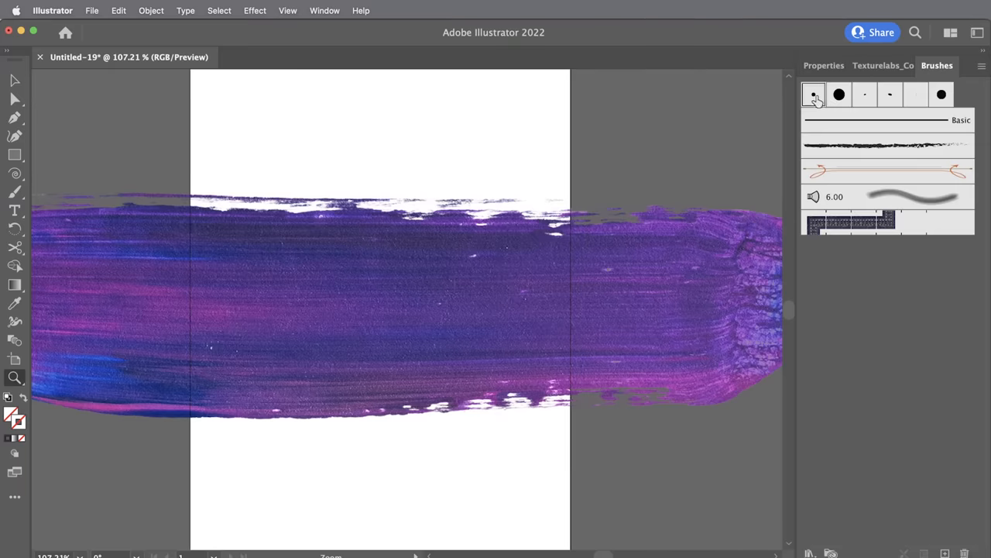
scroll(577, 213, "up", 3)
key("b")
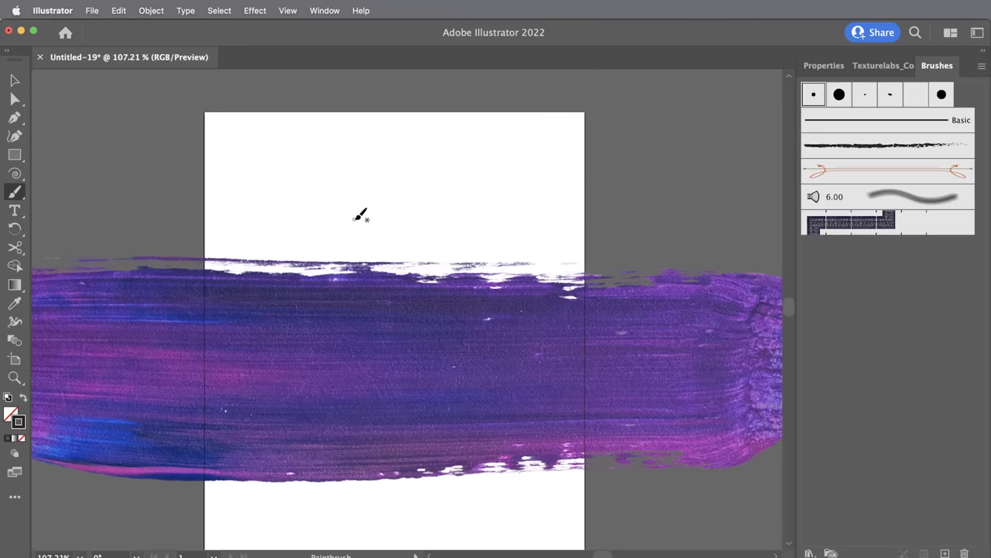
mouse_move(358, 218)
left_mouse_down()
mouse_move(438, 219)
mouse_move(434, 240)
left_mouse_up()
Check the test stroke, then scale the purple paint image down to a small strip above it
key("z")
left_click_drag(398, 200, 464, 225)
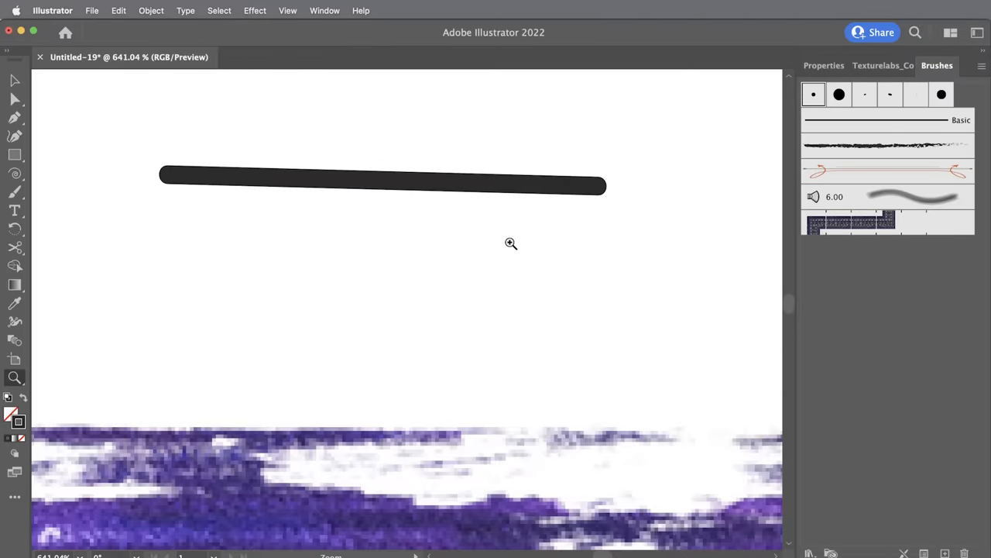
key("cmd+0")
key("v")
left_click(395, 157)
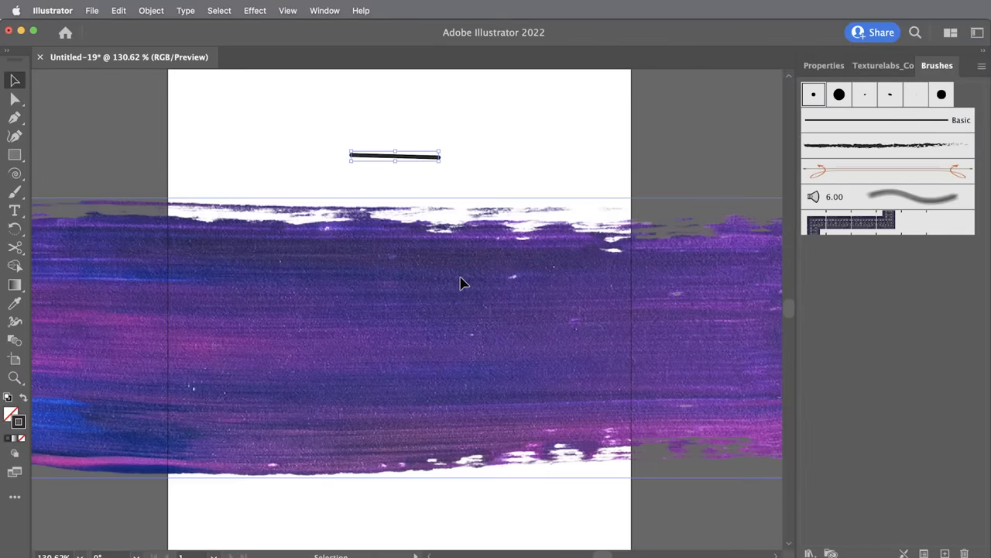
left_click(401, 232)
mouse_move(399, 199)
left_mouse_down()
mouse_move(416, 333)
mouse_move(391, 171)
mouse_move(546, 235)
left_mouse_up()
Narrow the purple strip from its right end and recentre the view on it
key("z")
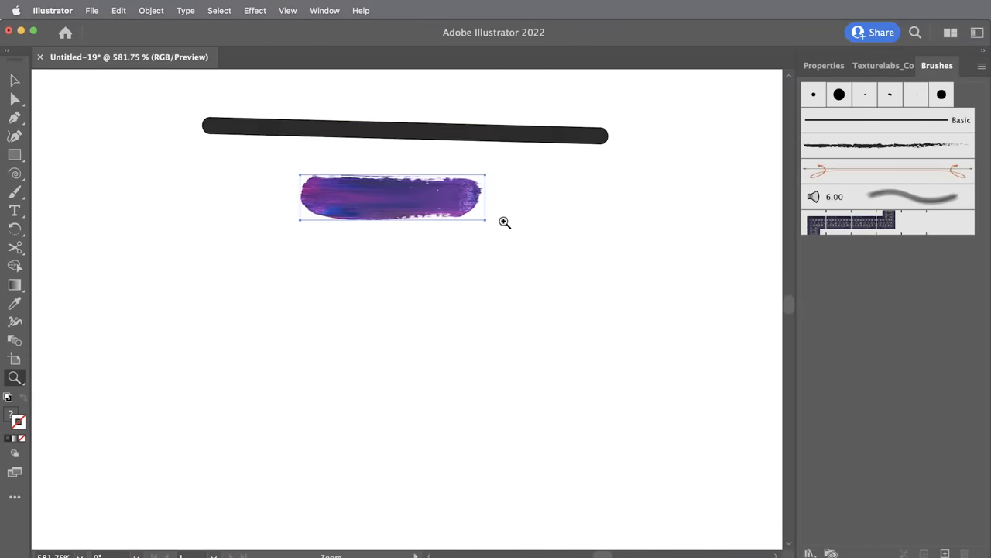
left_click_drag(440, 203, 465, 209)
key("v")
mouse_move(512, 304)
left_mouse_down()
mouse_move(460, 304)
mouse_move(410, 177)
left_mouse_up()
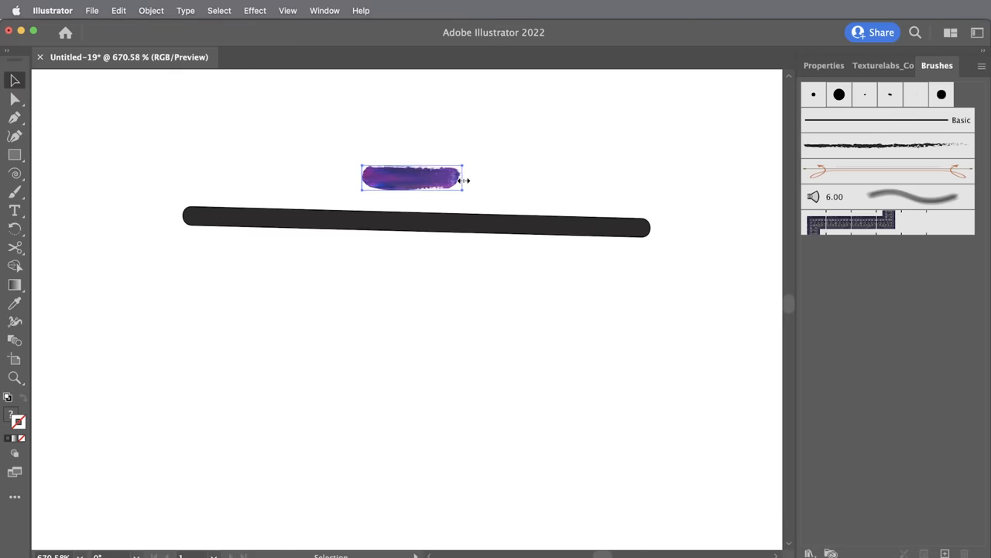
left_click(511, 186)
key("space")
mouse_move(434, 221)
left_mouse_down()
mouse_move(364, 252)
mouse_move(852, 286)
left_mouse_up()
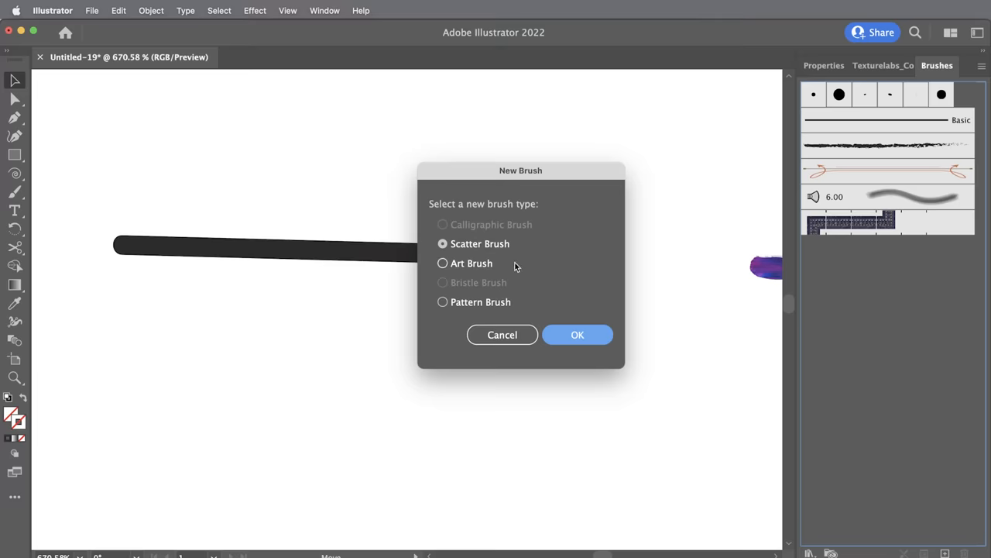
Create an Art Brush from the purple strip, accepting the default brush settings
left_click(443, 264)
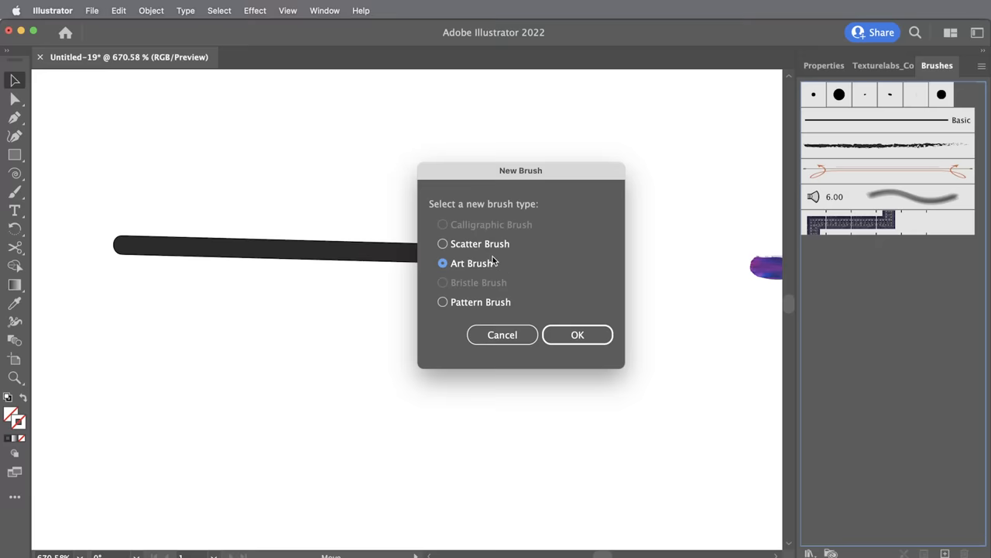
left_click(577, 334)
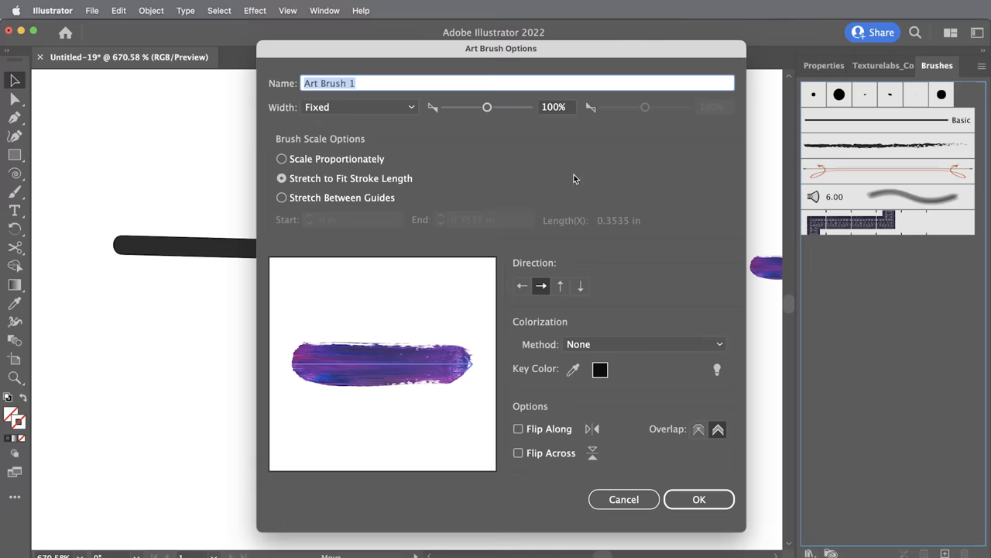
left_click(700, 499)
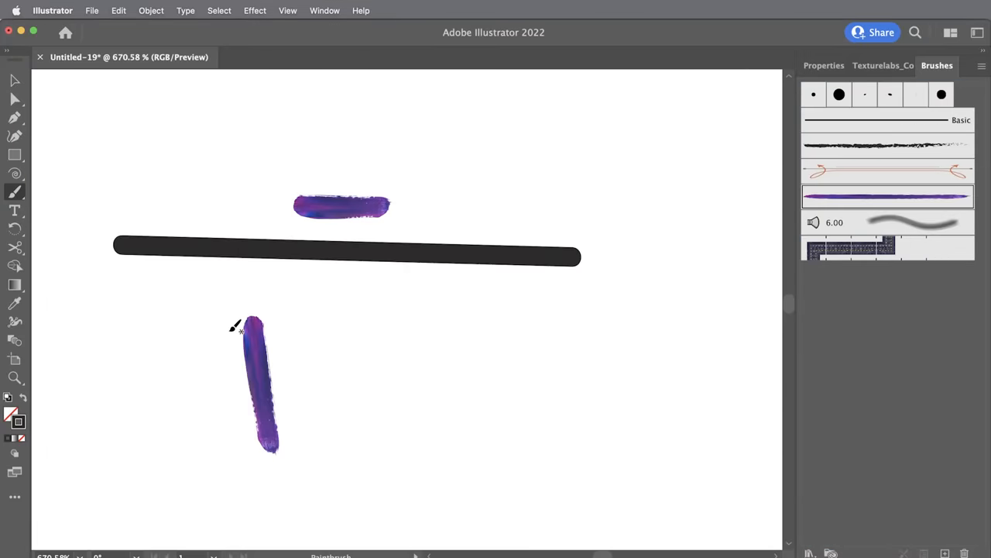
Paint the letters B, R, U, S, H with the new purple paint brush
mouse_move(308, 342)
left_mouse_down()
mouse_move(265, 365)
mouse_move(256, 442)
left_mouse_up()
left_click_drag(357, 311, 355, 438)
mouse_move(341, 319)
left_mouse_down()
mouse_move(352, 376)
mouse_move(407, 417)
left_mouse_up()
mouse_move(447, 311)
left_mouse_down()
mouse_move(502, 359)
mouse_move(508, 311)
left_mouse_up()
left_click_drag(570, 318, 527, 418)
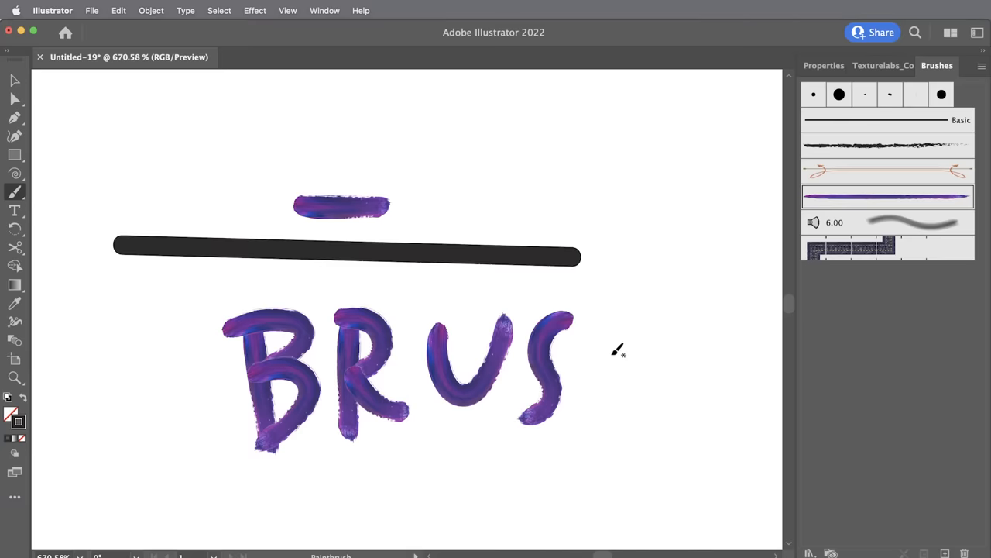
left_click_drag(619, 317, 600, 418)
left_click_drag(612, 364, 662, 372)
left_click_drag(672, 325, 654, 433)
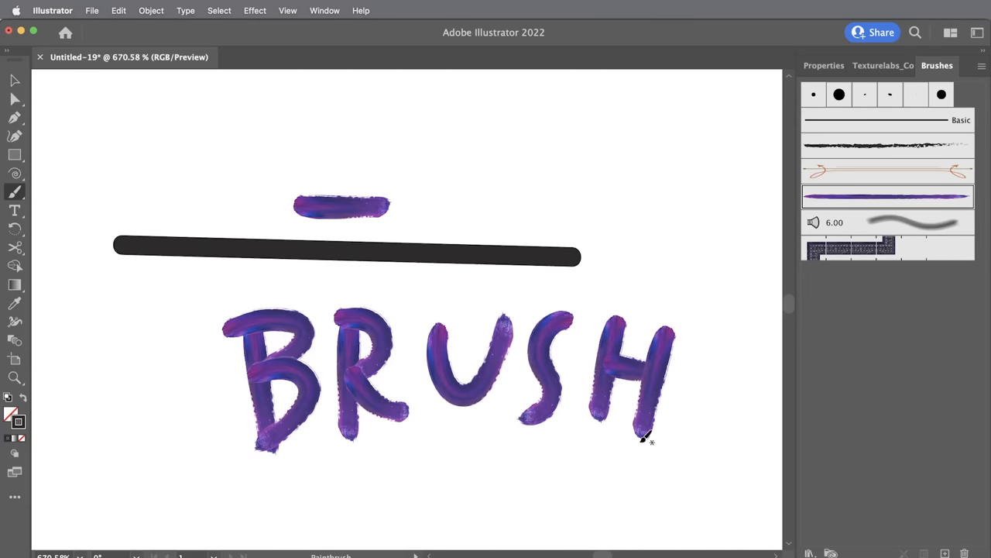
Recentre on the word BRUSH, then copy the femur picture from the web page
key("v")
key("space")
left_click_drag(608, 492, 572, 428)
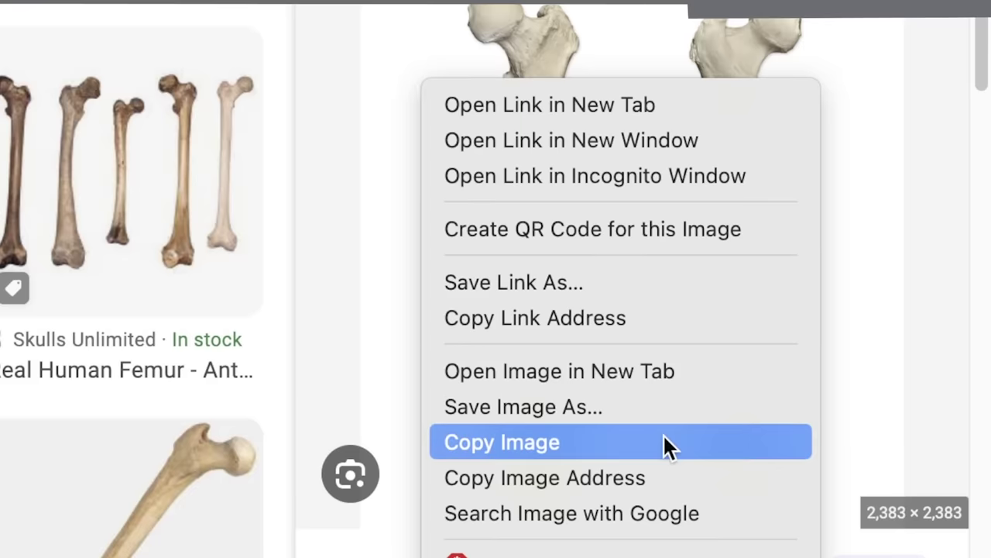
left_click(662, 433)
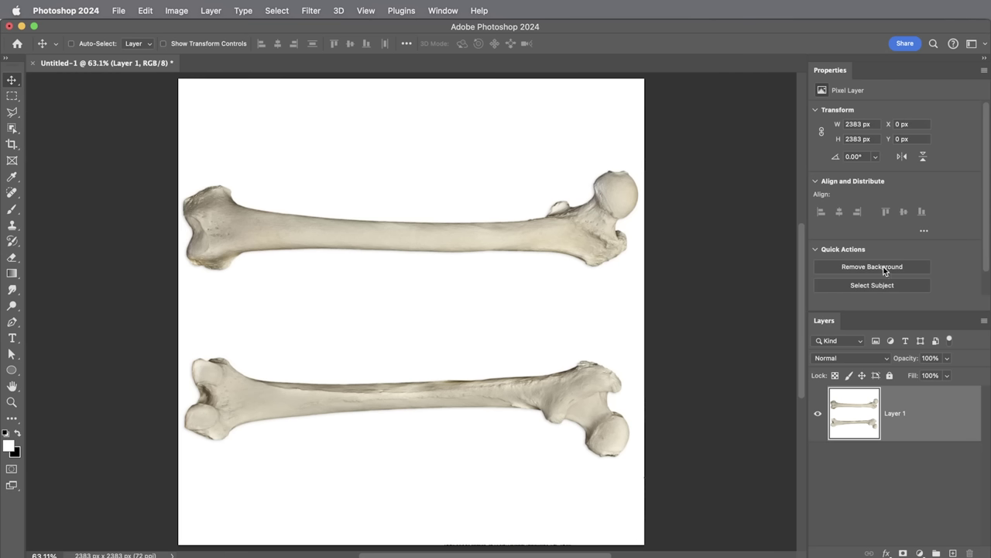
Remove the femur's background in Photoshop and resize it to 1500 px wide
left_click(885, 270)
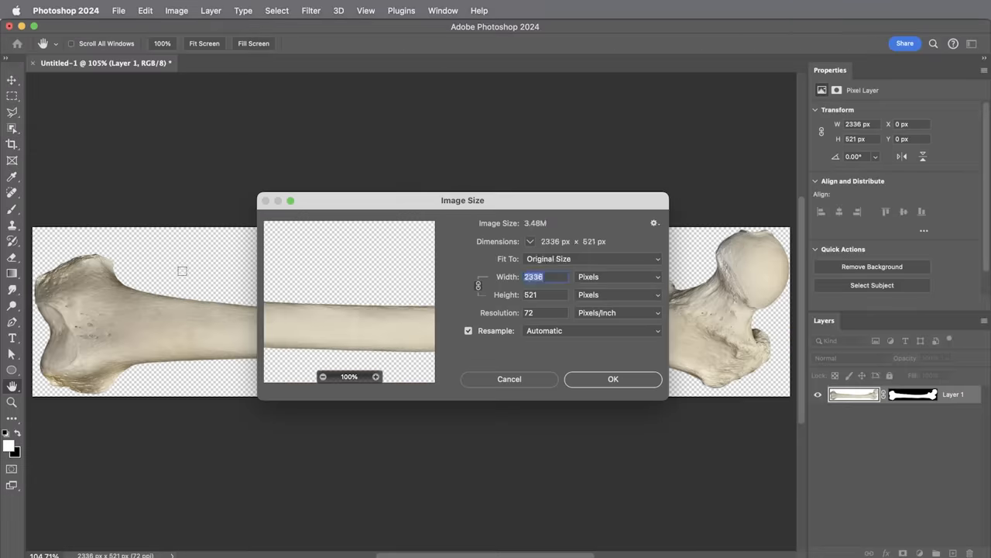
type("00")
key("Return")
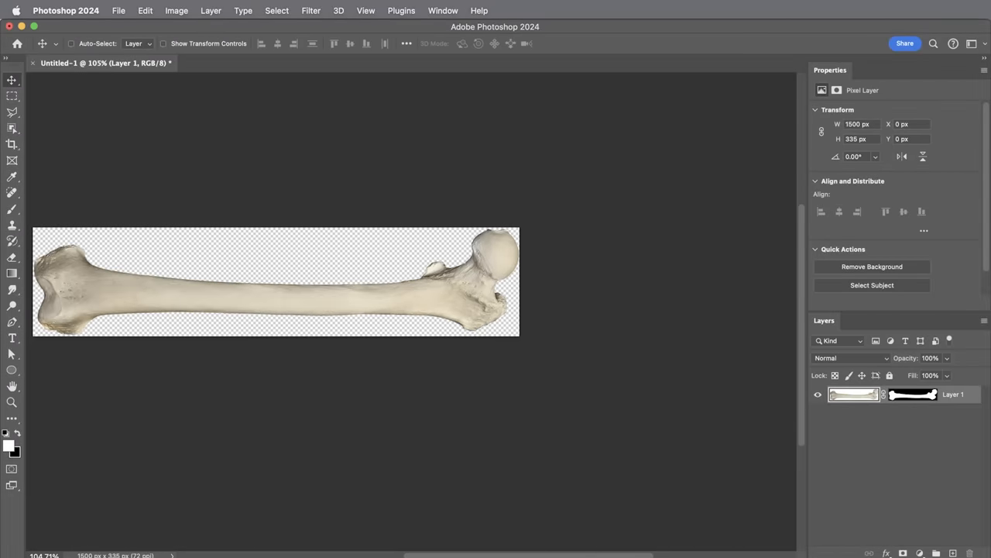
left_click_drag(385, 300, 499, 304)
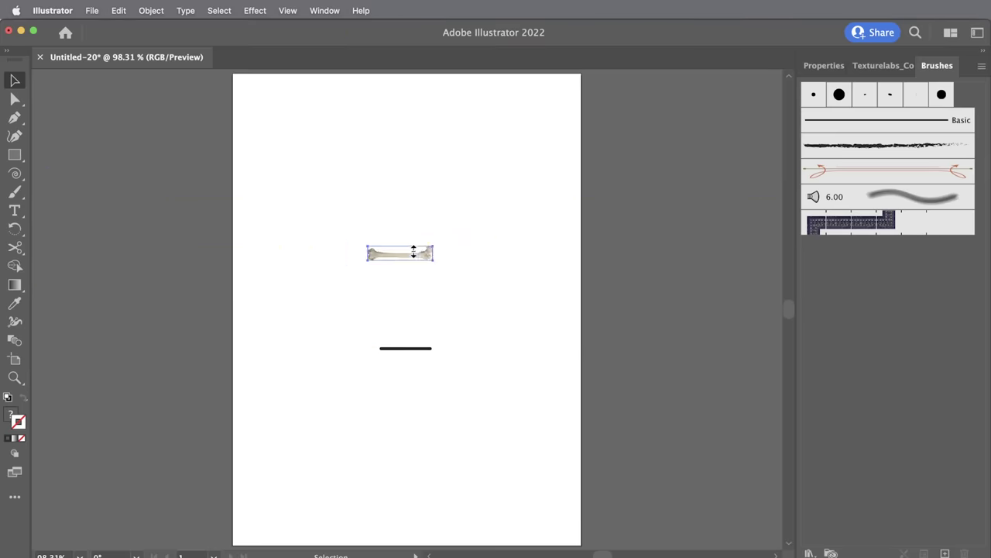
Place the femur just above the black line and drag it into the Brushes panel
mouse_move(413, 252)
left_mouse_down()
mouse_move(411, 341)
mouse_move(666, 399)
left_mouse_up()
key("z")
key("v")
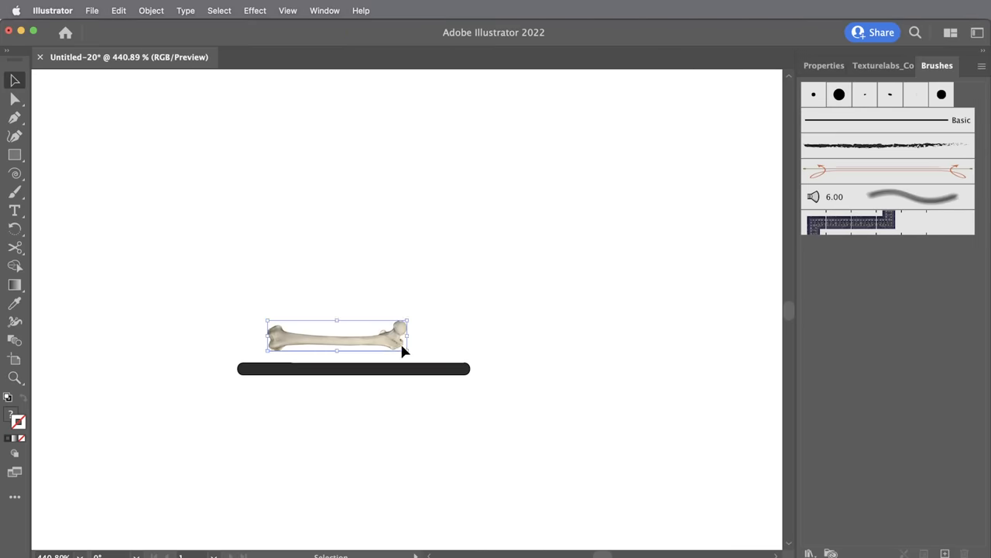
mouse_move(388, 334)
left_mouse_down()
mouse_move(704, 312)
mouse_move(892, 277)
left_mouse_up()
Create an Art Brush from the femur with Stretch Between Guides set to the shaft's two ends
left_click(468, 265)
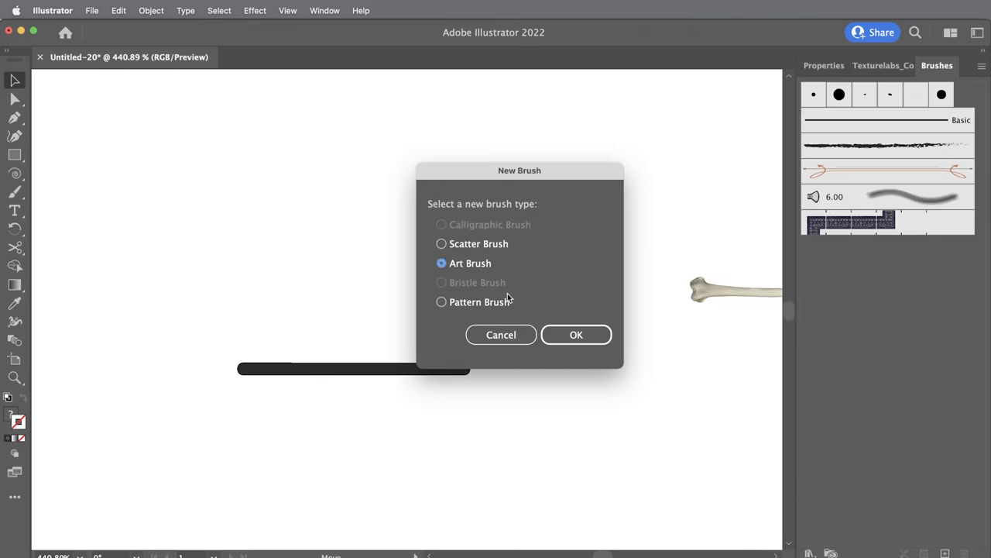
left_click(576, 334)
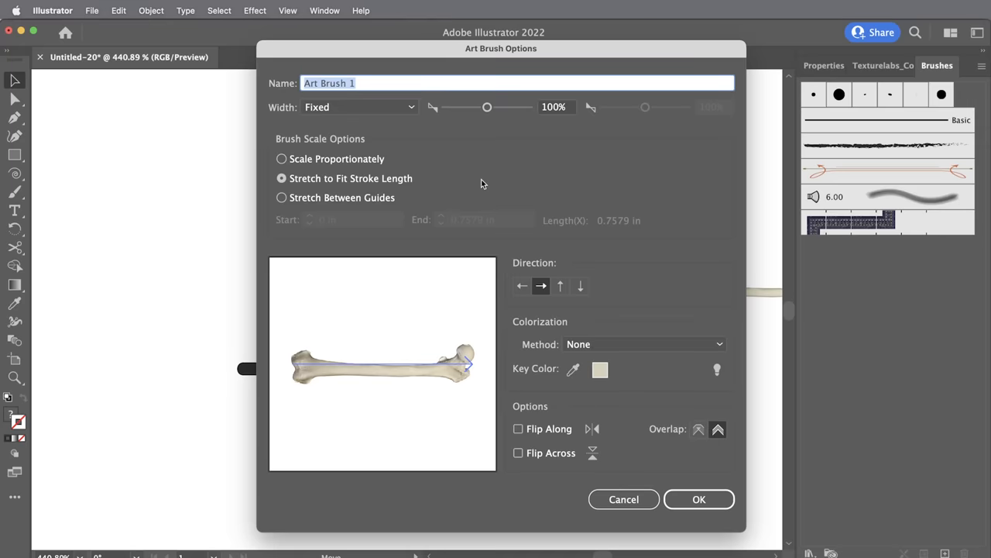
left_click(282, 198)
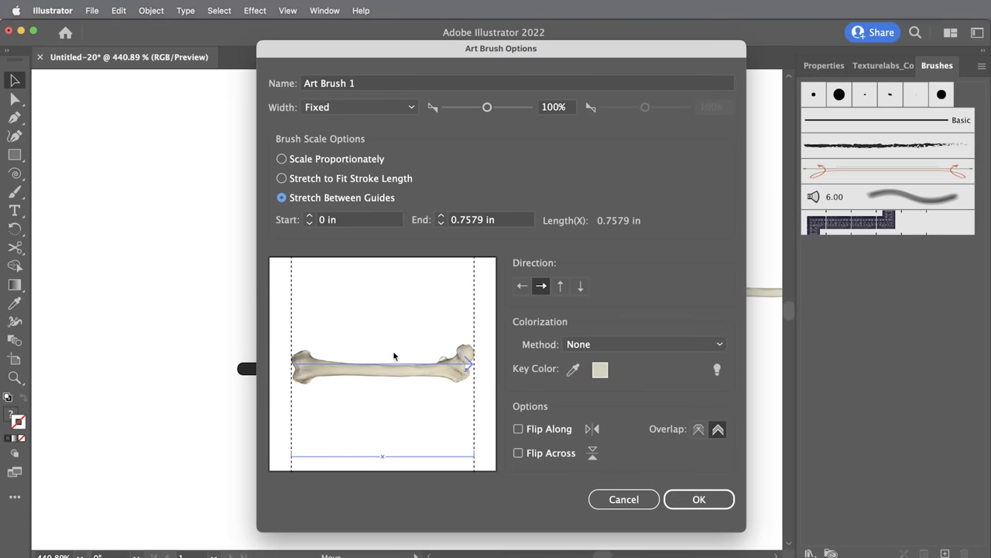
left_click_drag(317, 316, 320, 318)
left_click_drag(436, 322, 436, 321)
left_click(698, 499)
Finish the E and S of BONES with the bone brush and add a long curving bone stroke beneath
left_click_drag(488, 403, 494, 243)
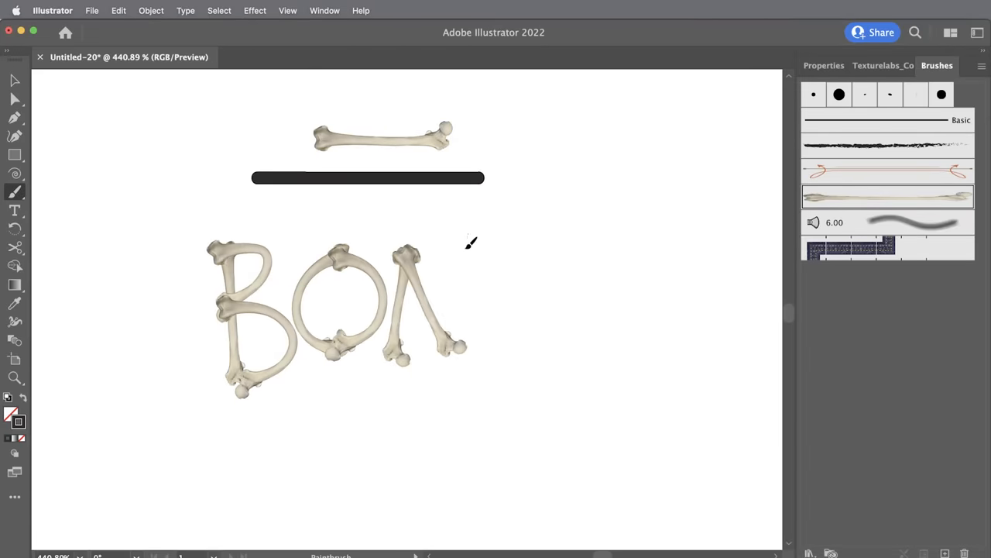
left_click_drag(488, 364, 563, 367)
mouse_move(615, 237)
left_mouse_down()
mouse_move(619, 304)
mouse_move(573, 353)
left_mouse_up()
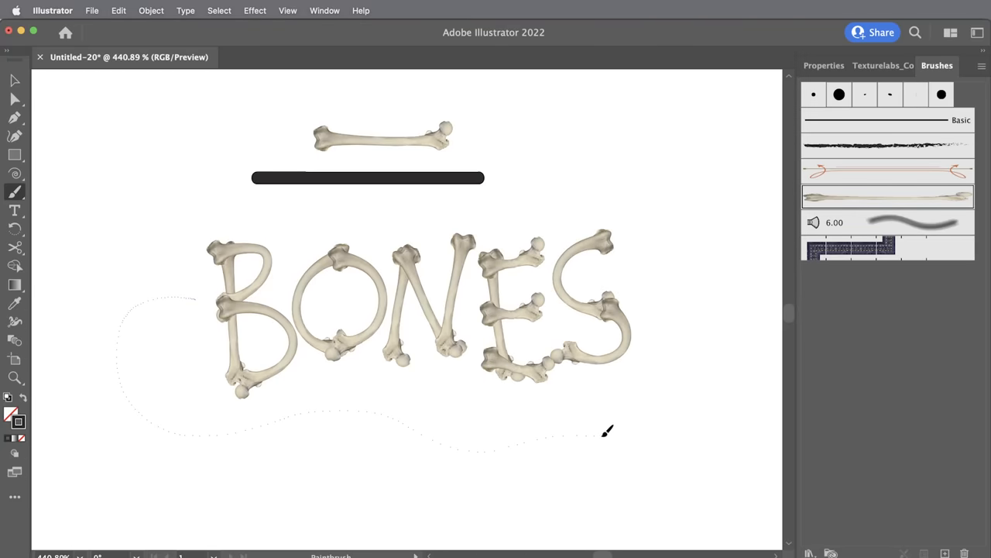
left_click_drag(660, 300, 662, 298)
key("v")
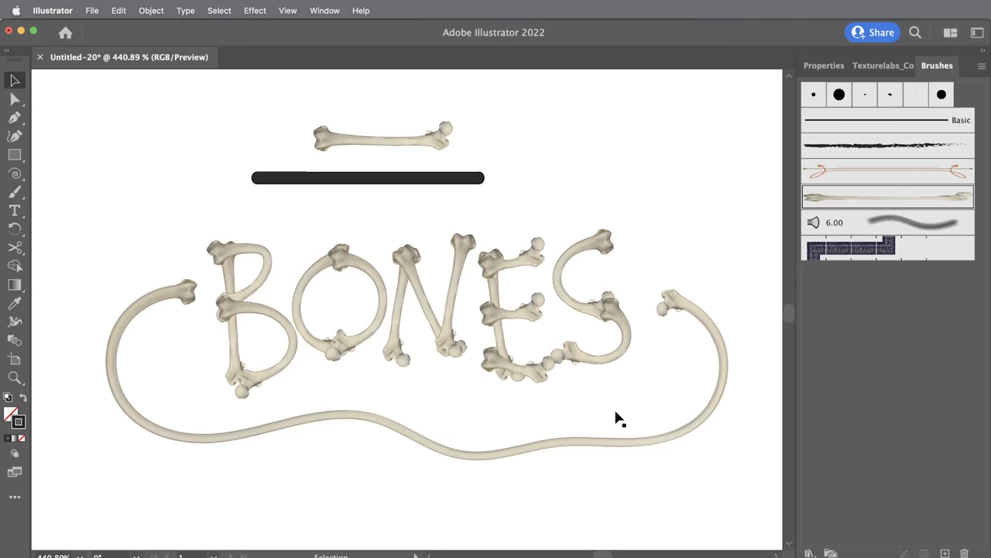